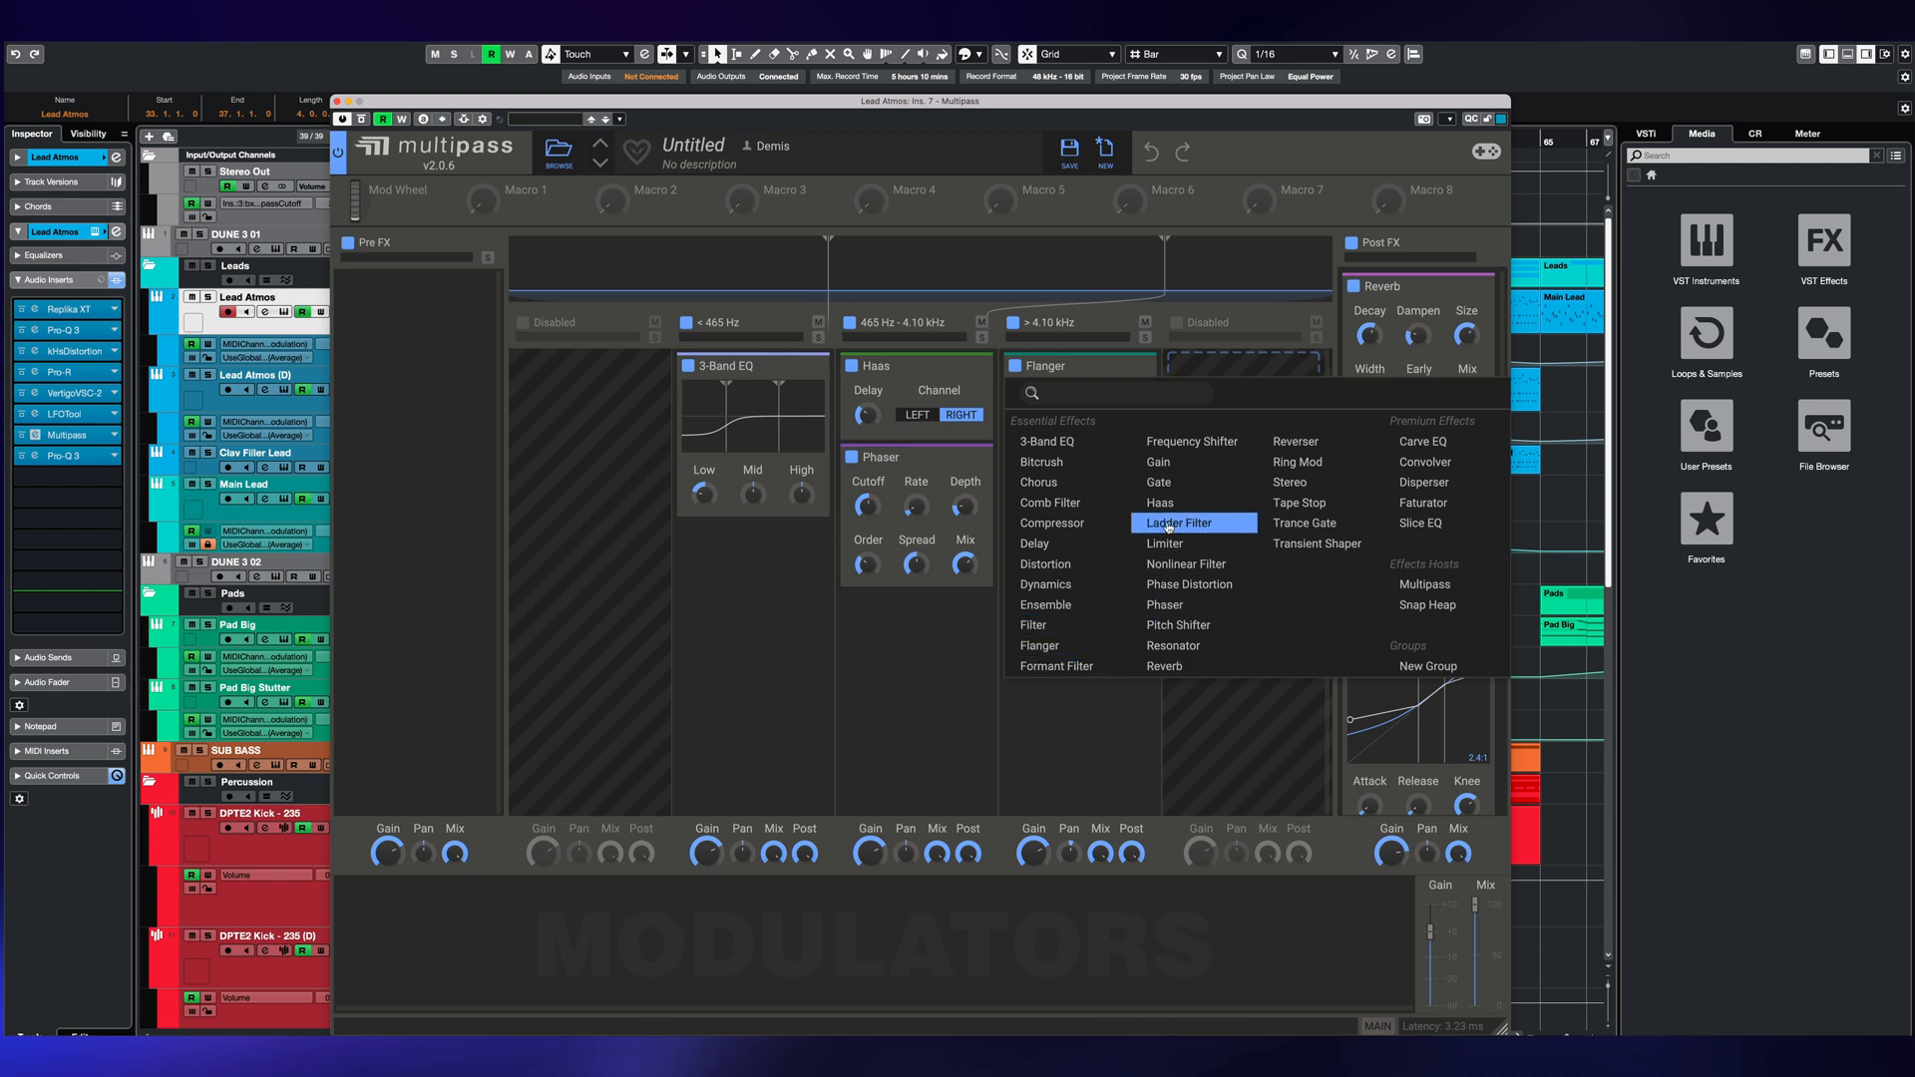
- Close the effect list and the Multipass window, and deselect the Lead Atmos events
left_click(1033, 624)
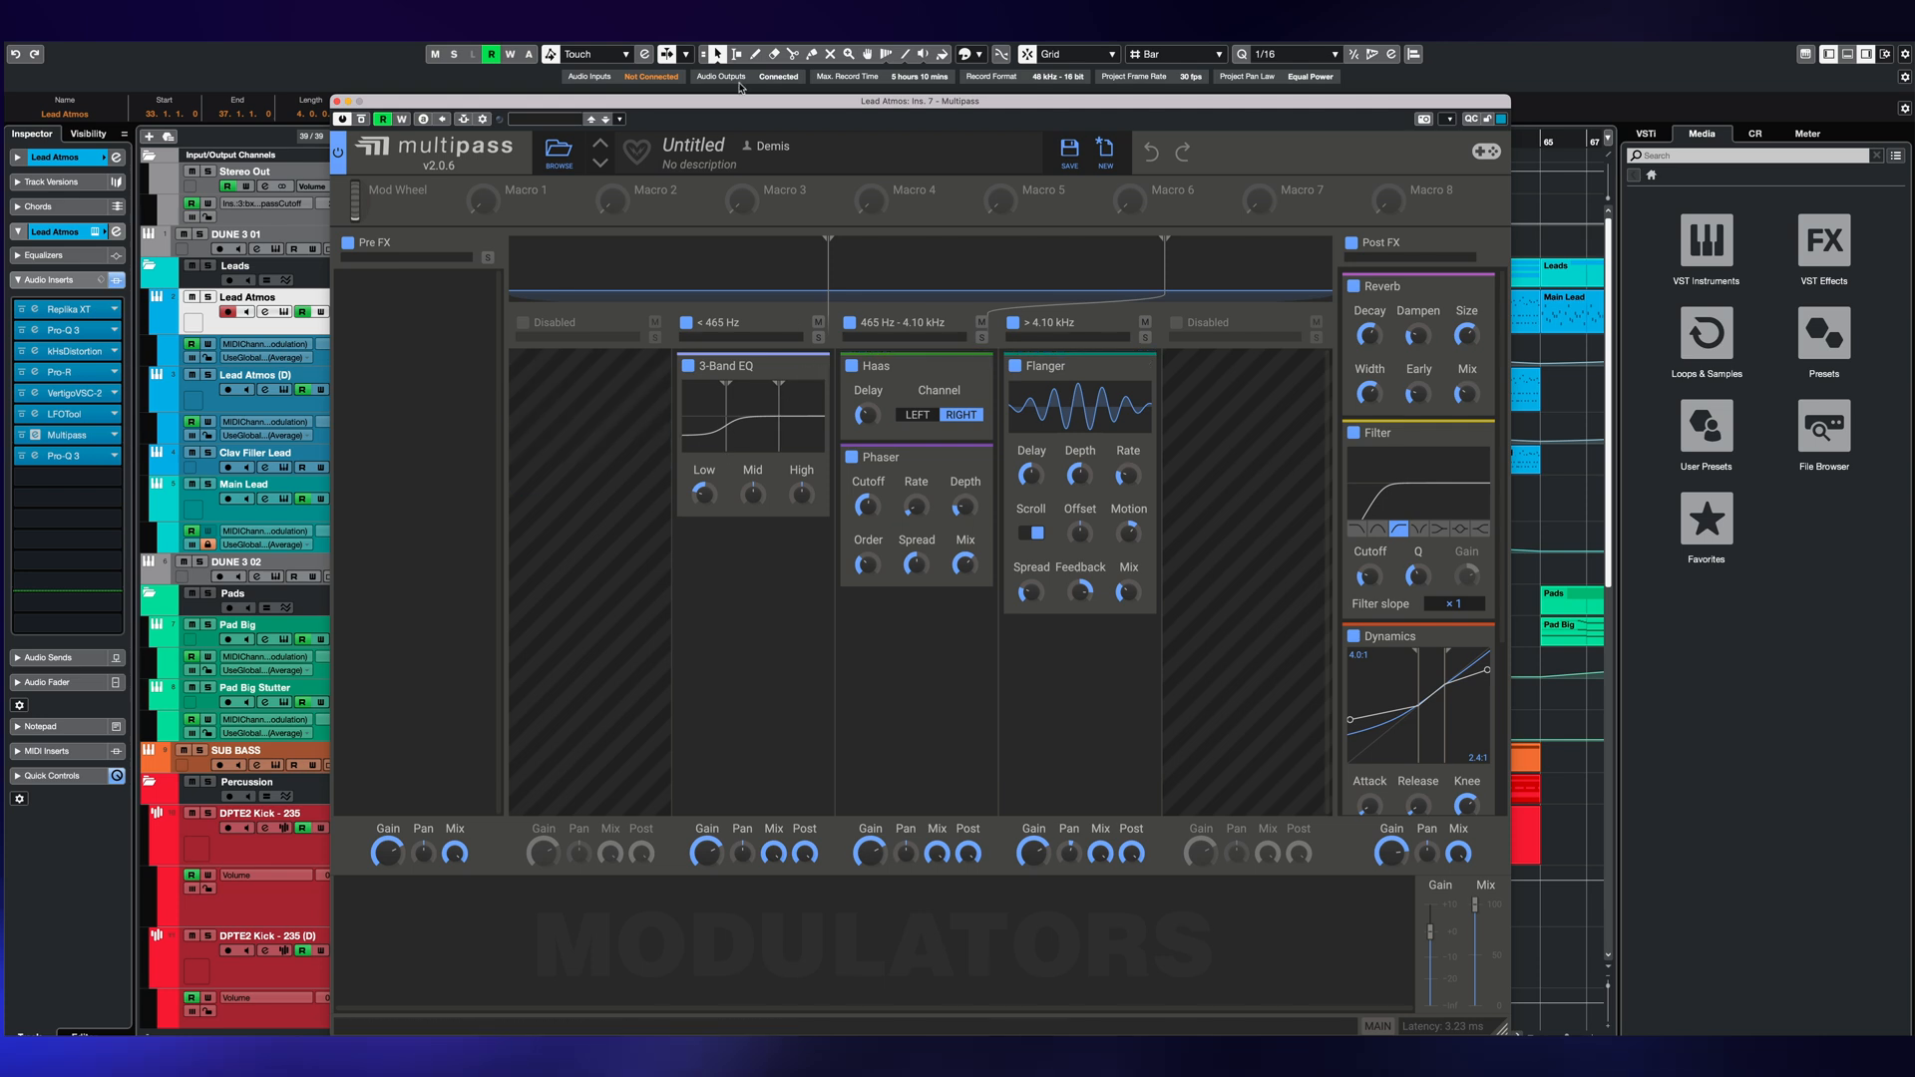
left_click(339, 102)
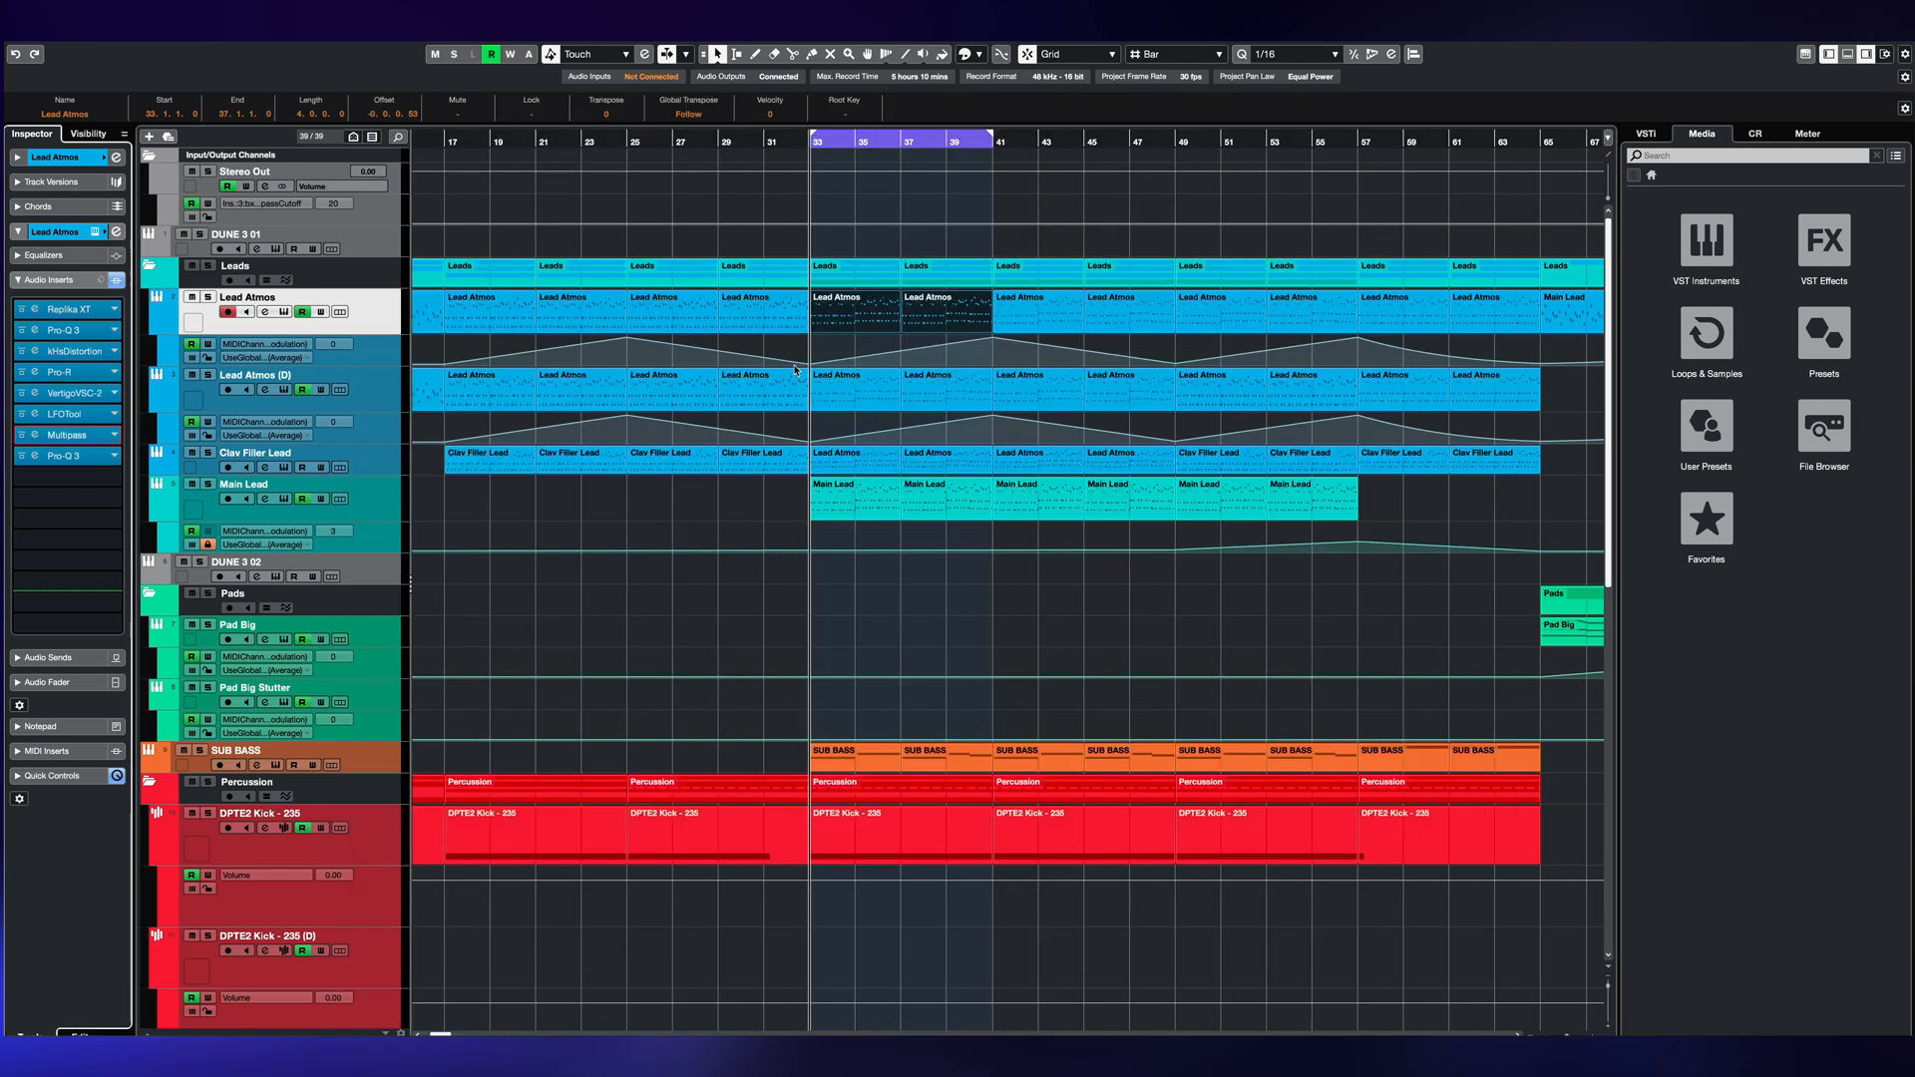
left_click(924, 254)
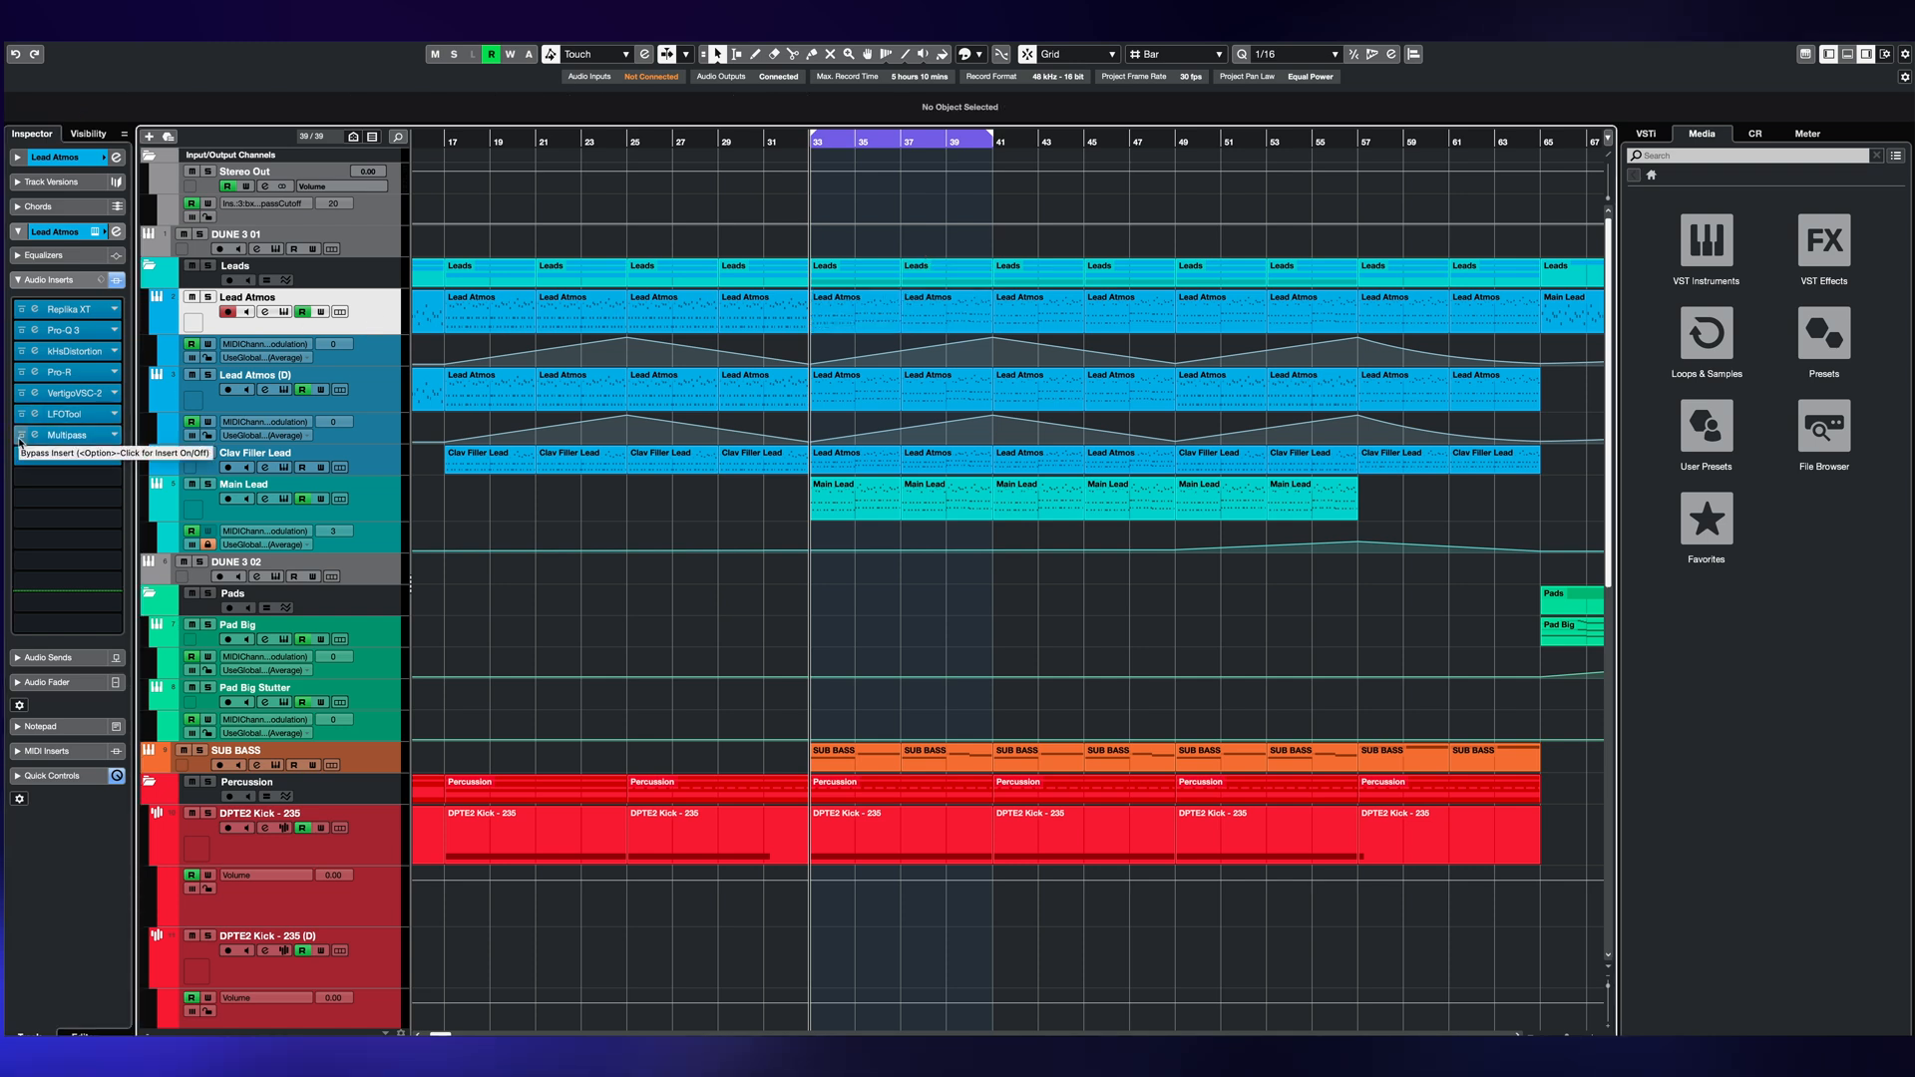
- Play the looped section and compare Lead Atmos with Multipass bypassed and active while soloed, finally clearing the solo
key("space")
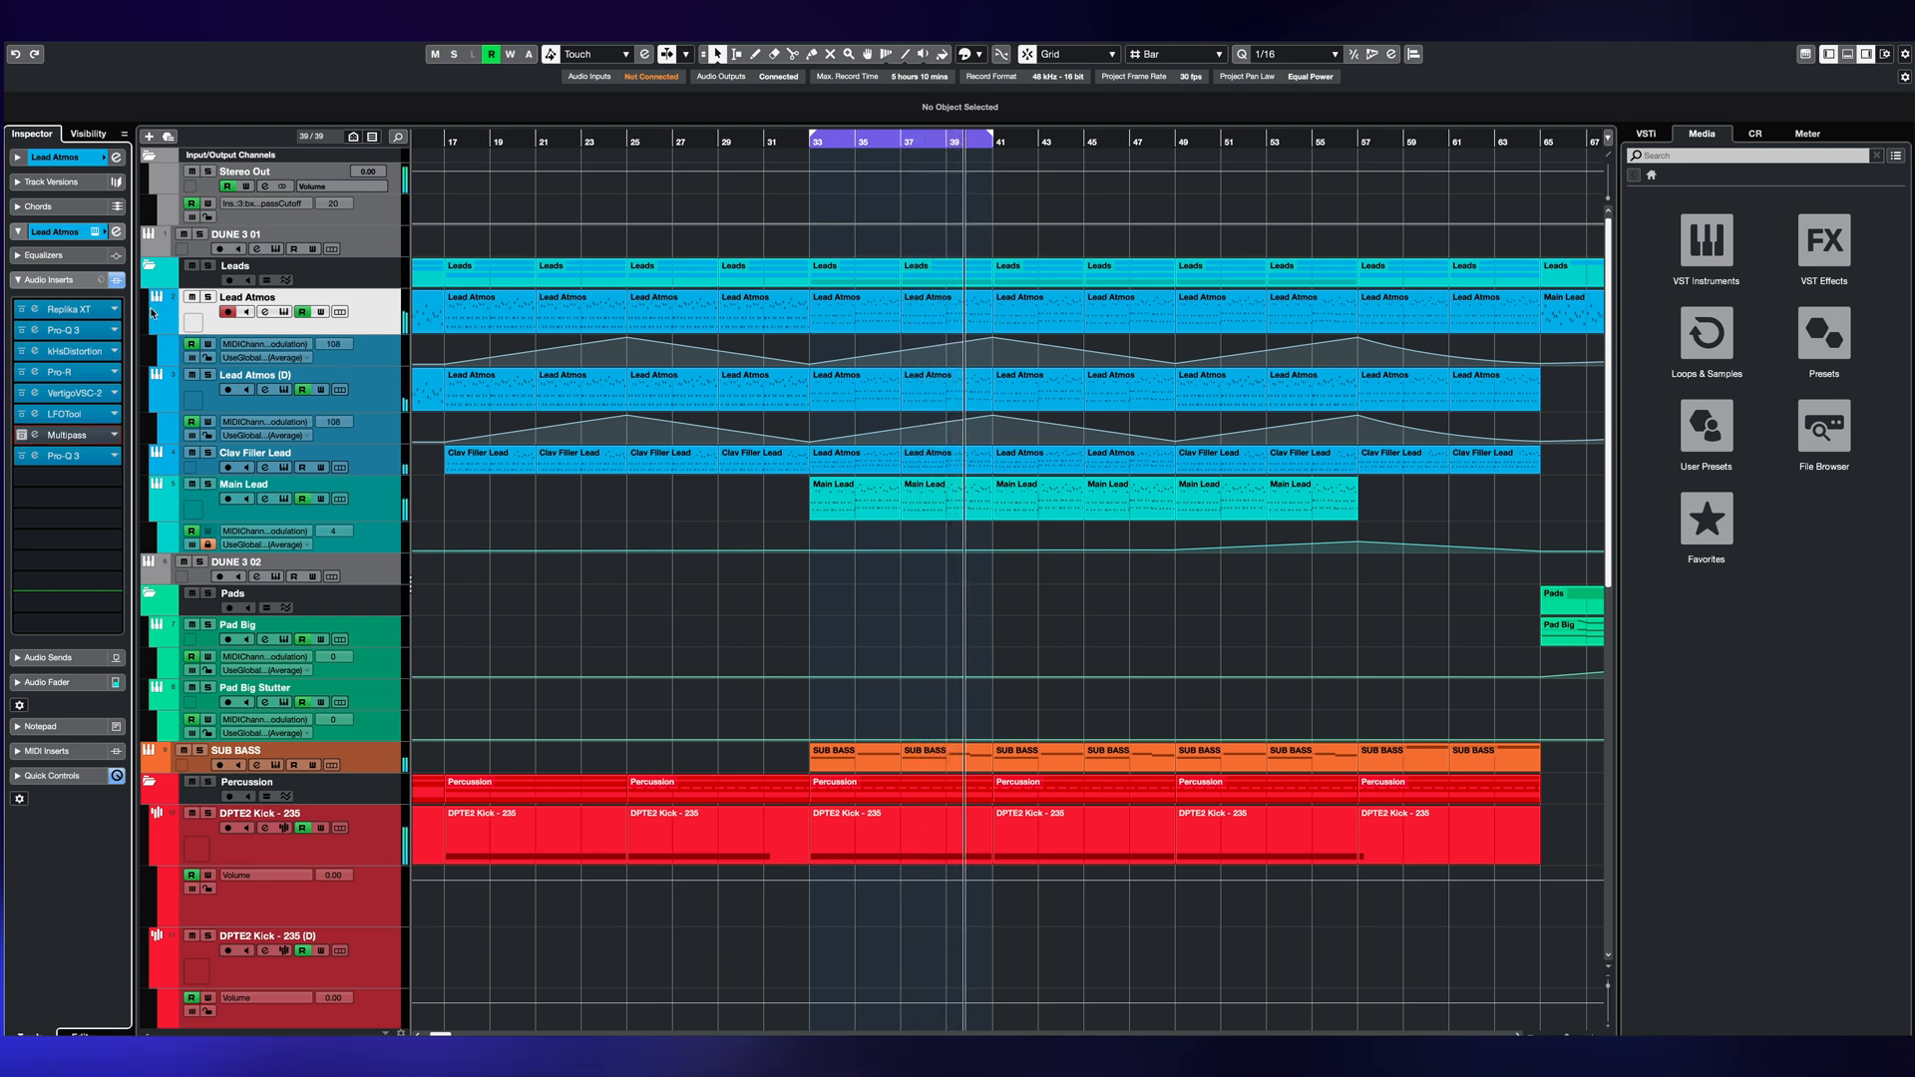
left_click(207, 297)
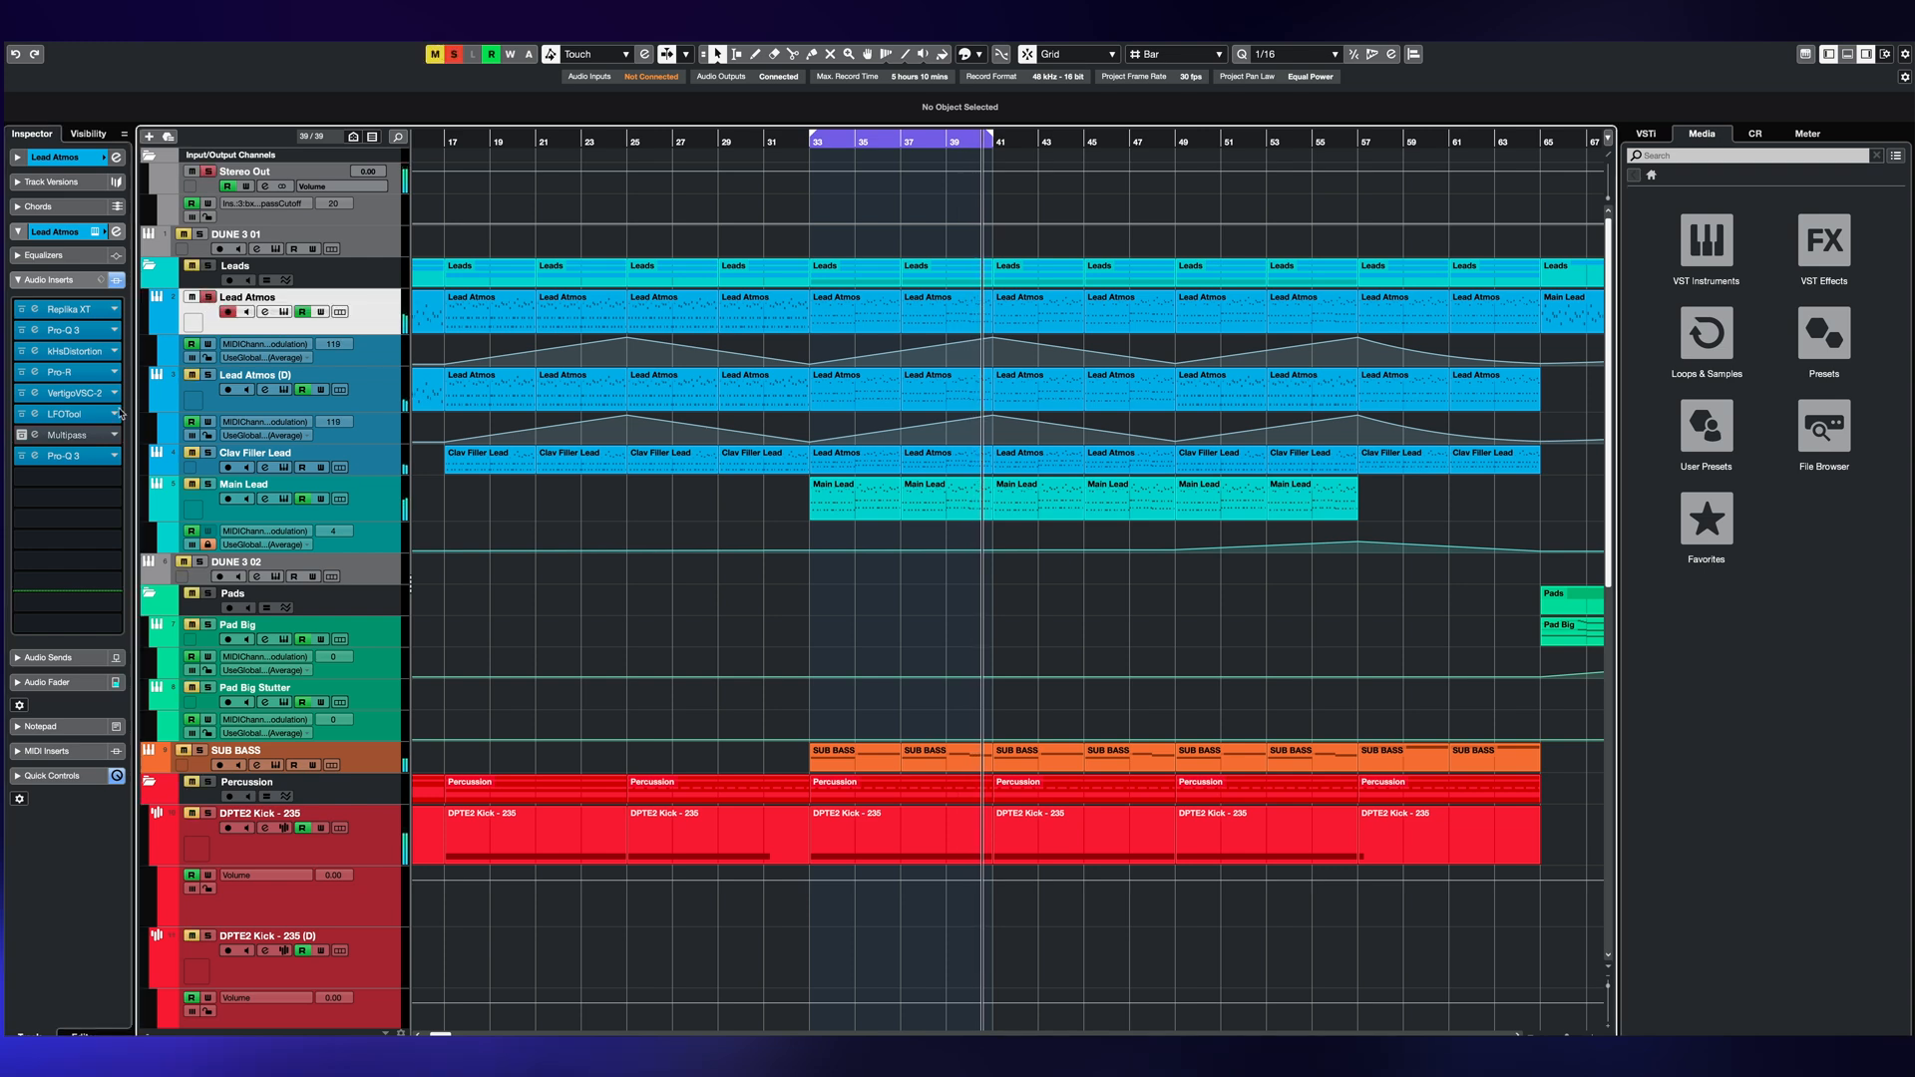
left_click(21, 437)
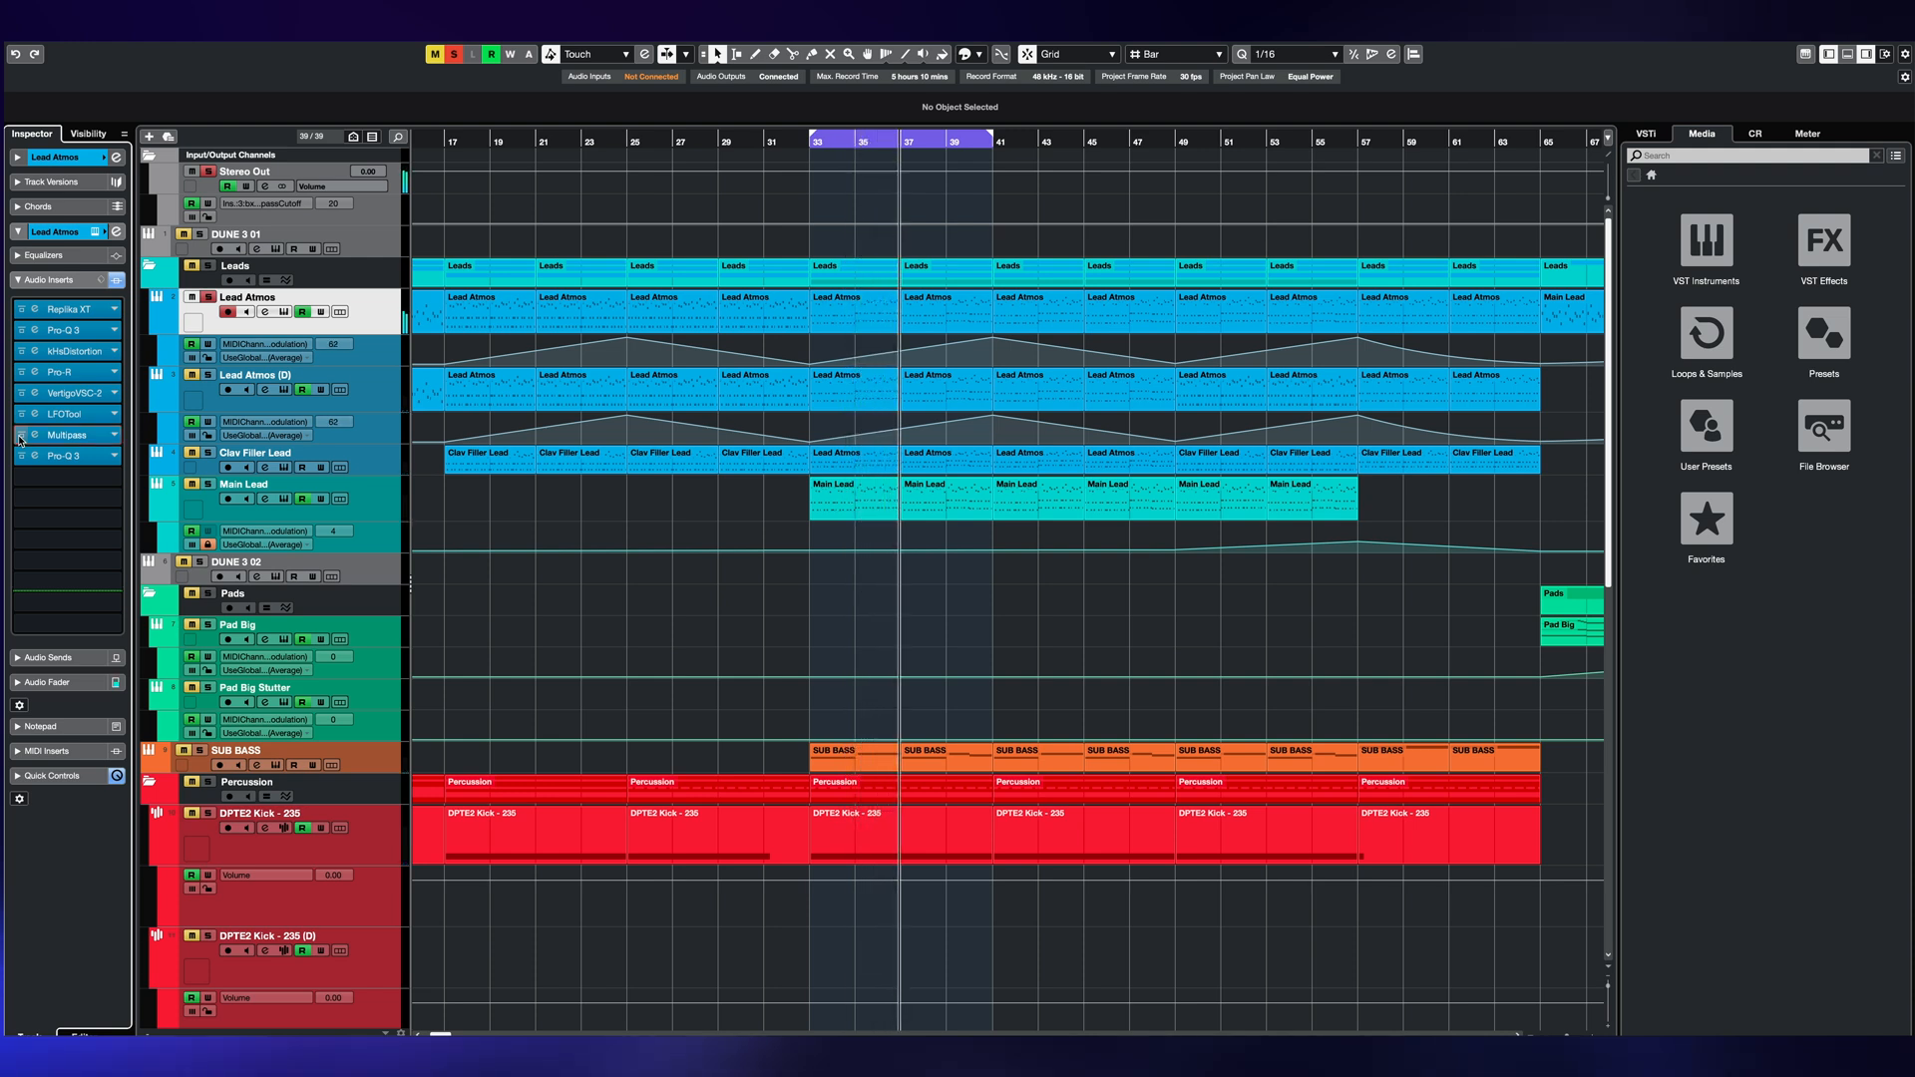
left_click(21, 437)
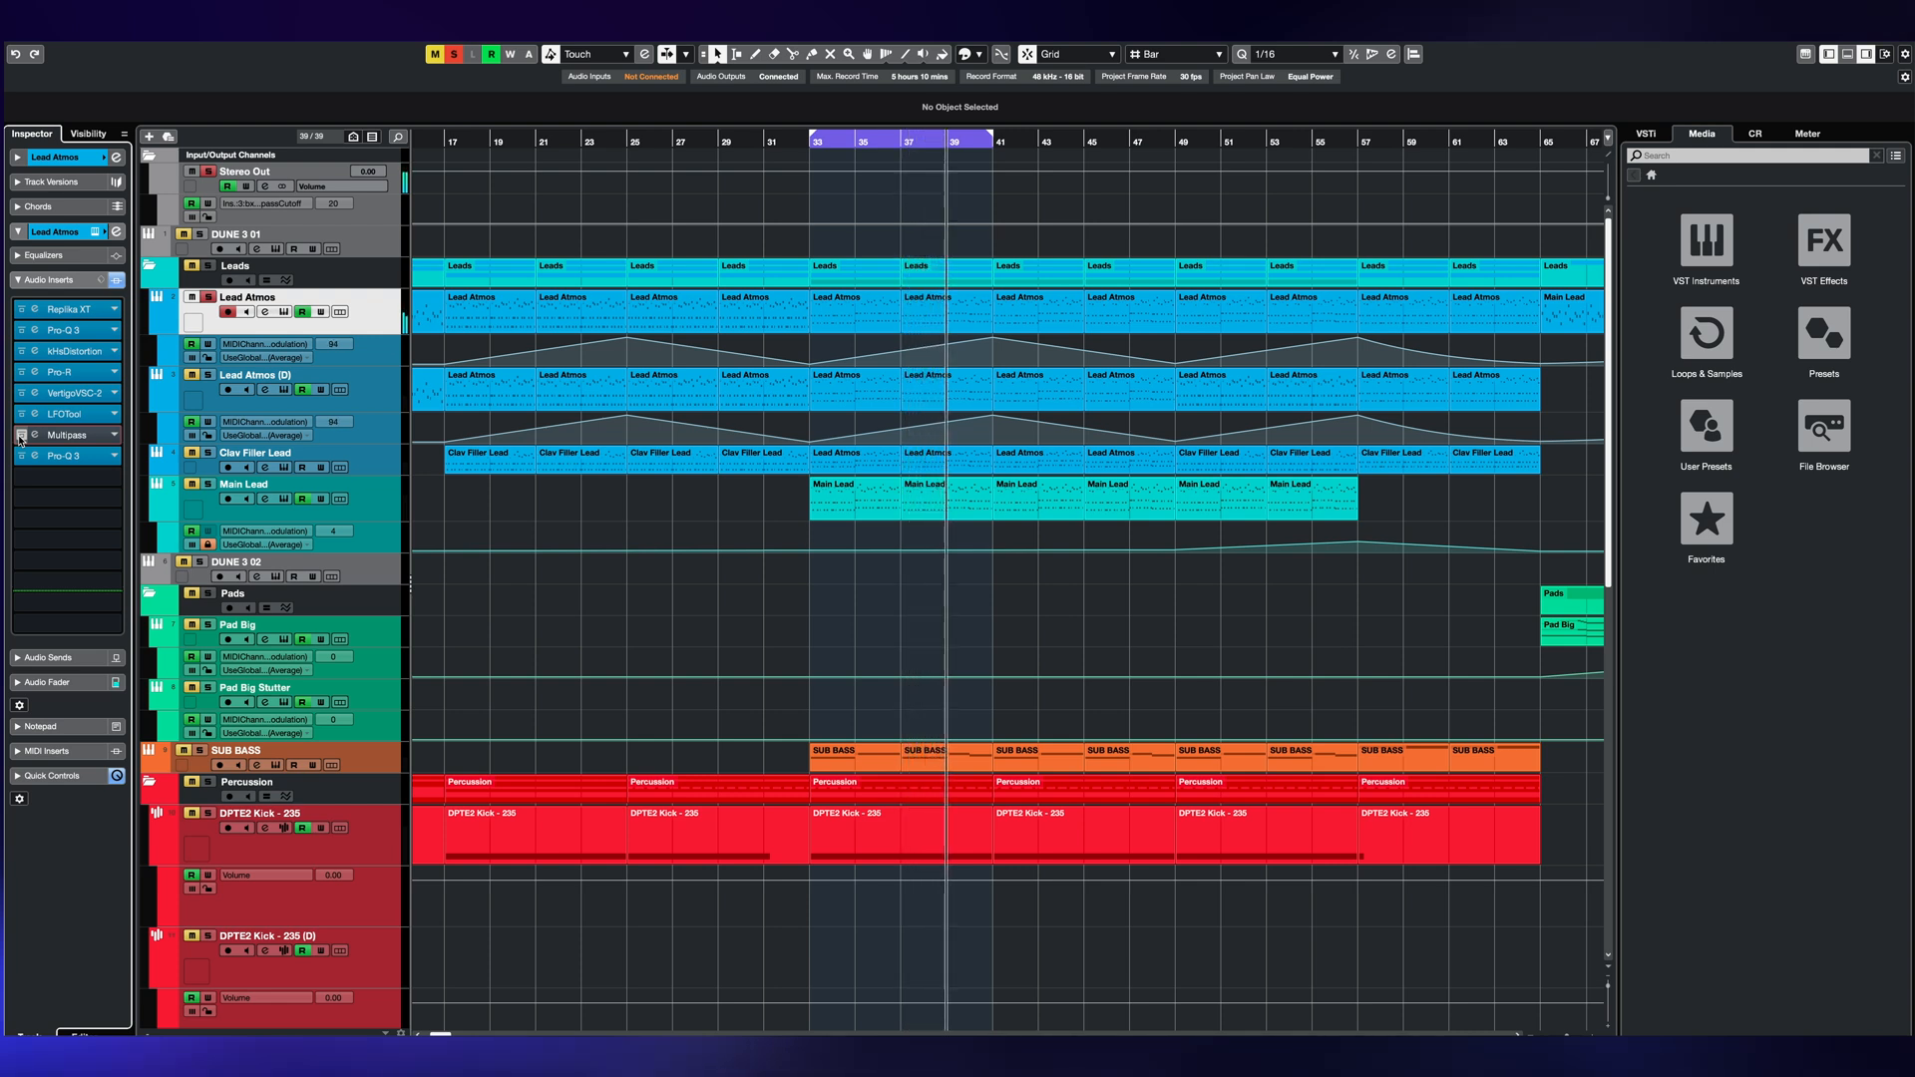
left_click(21, 437)
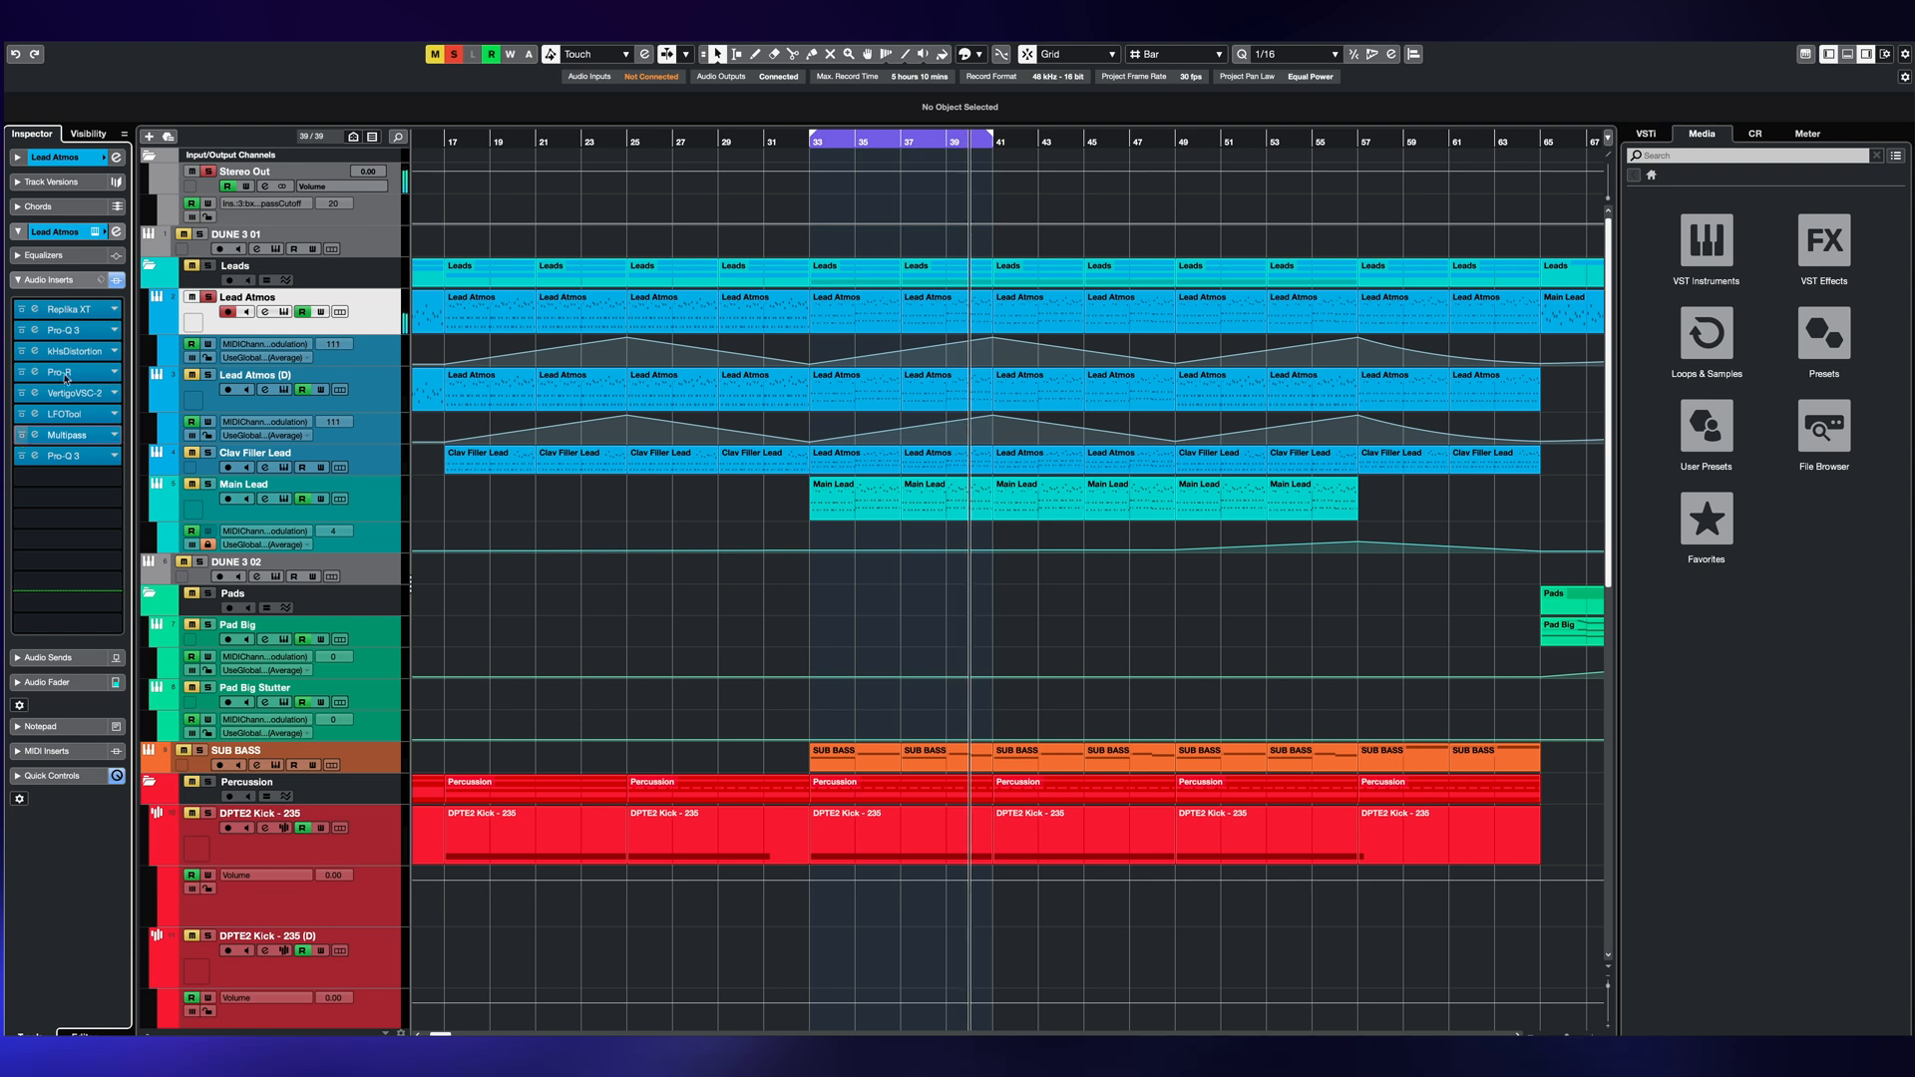
left_click(454, 55)
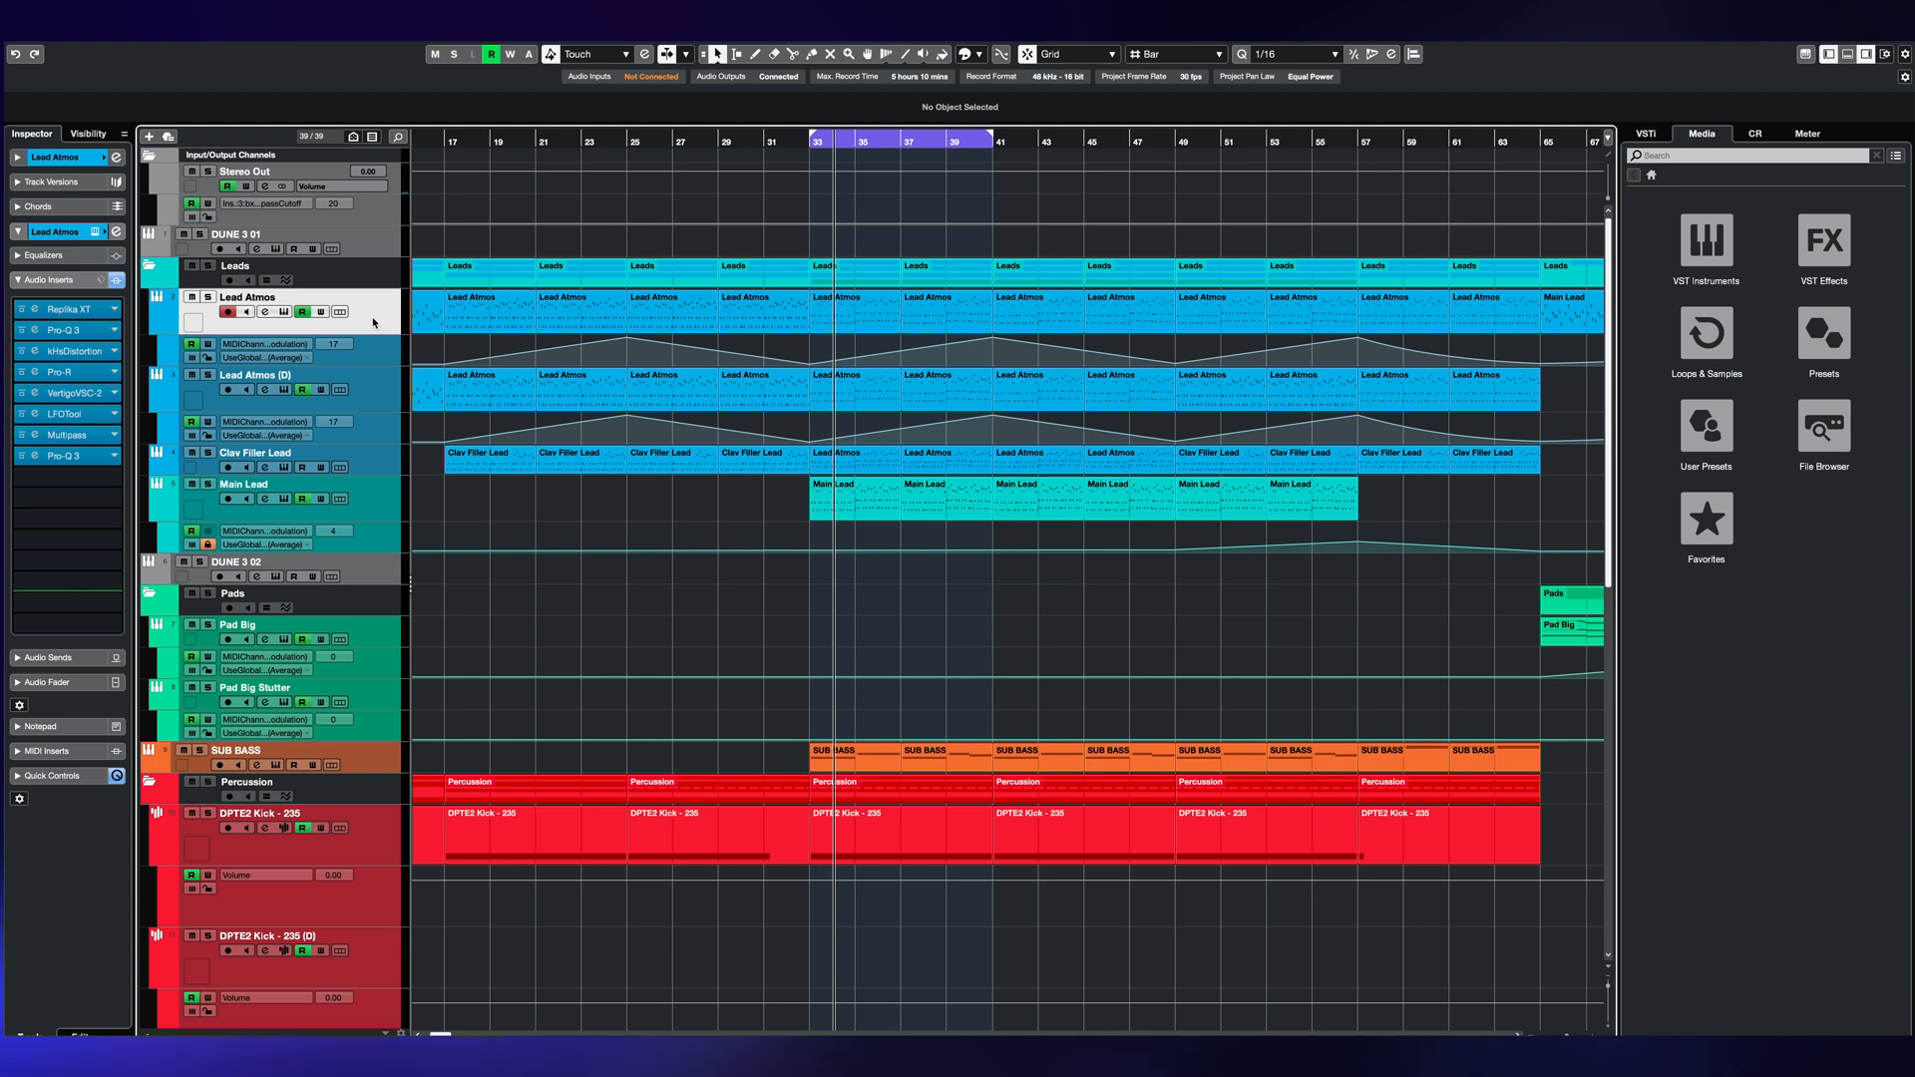
- Solo the Lead Atmos track and open its Multipass insert to review the effect chain
key("s")
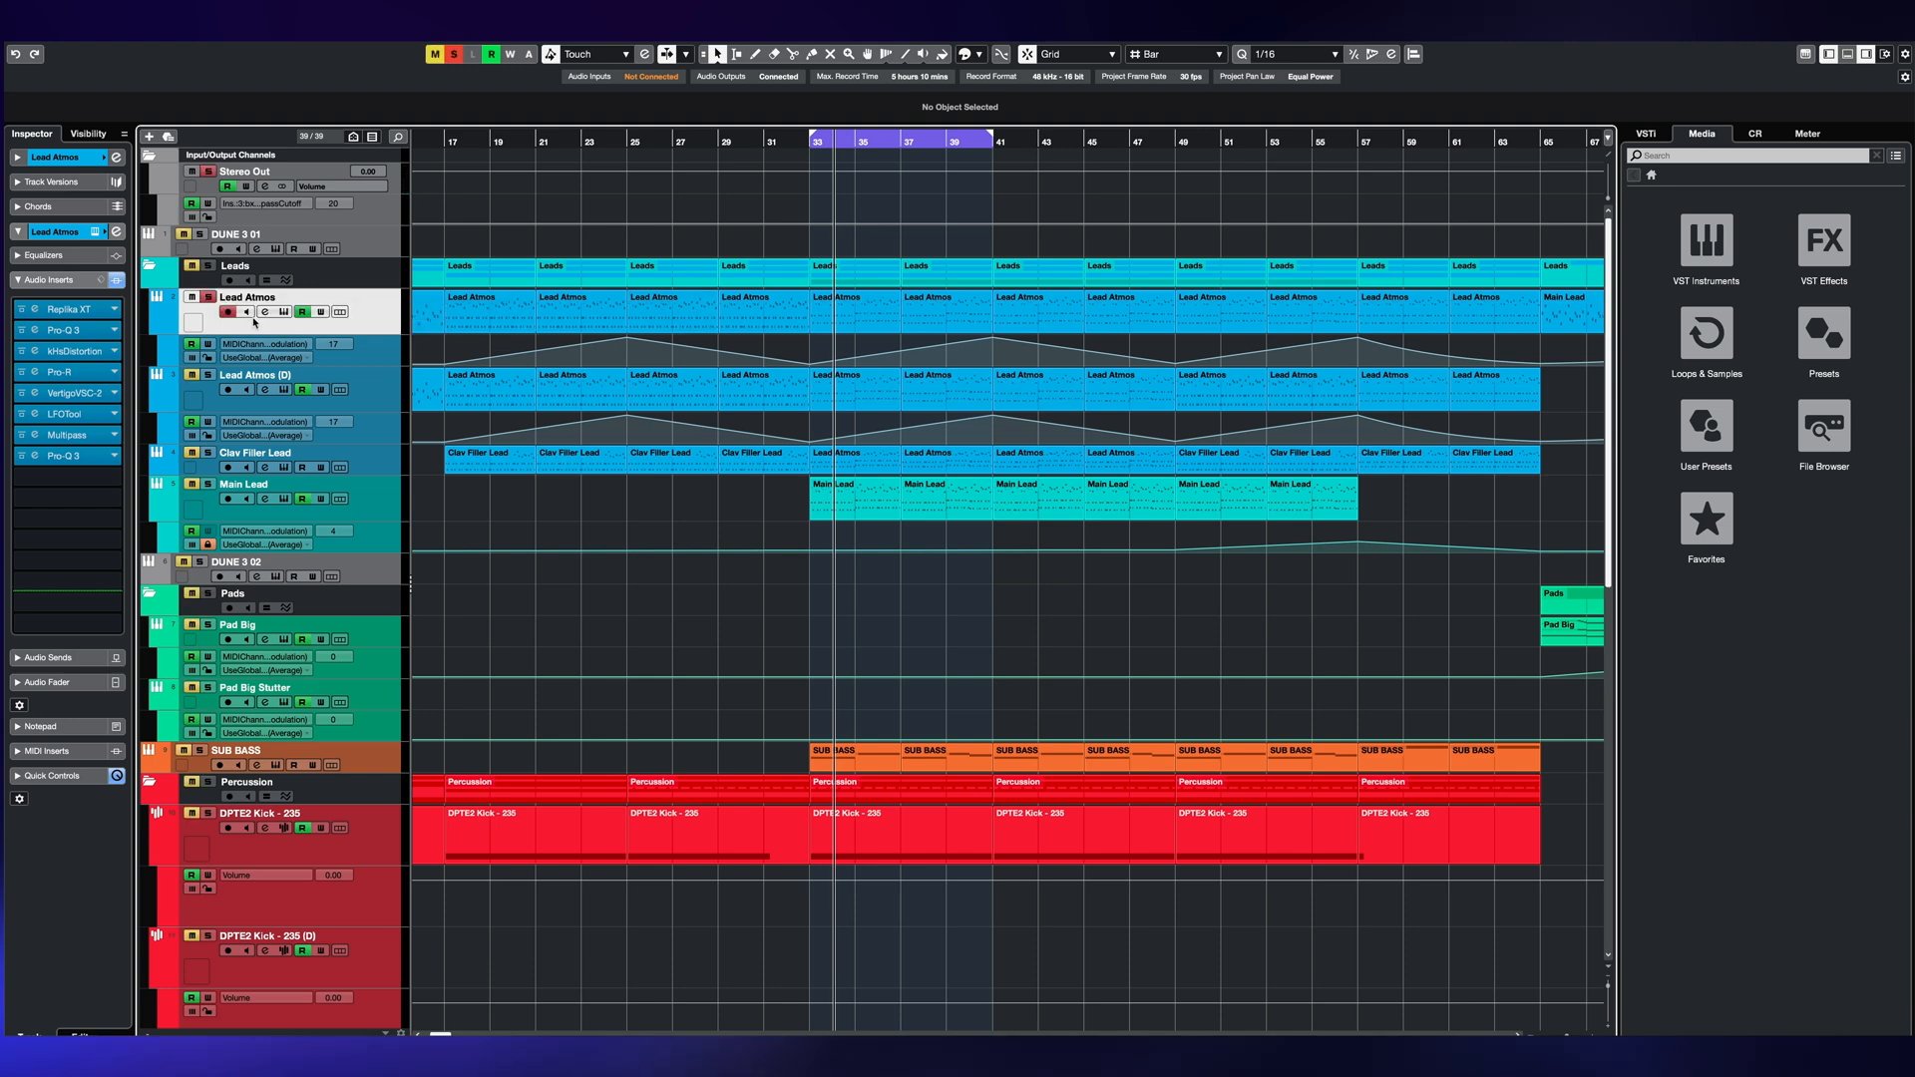
left_click(52, 436)
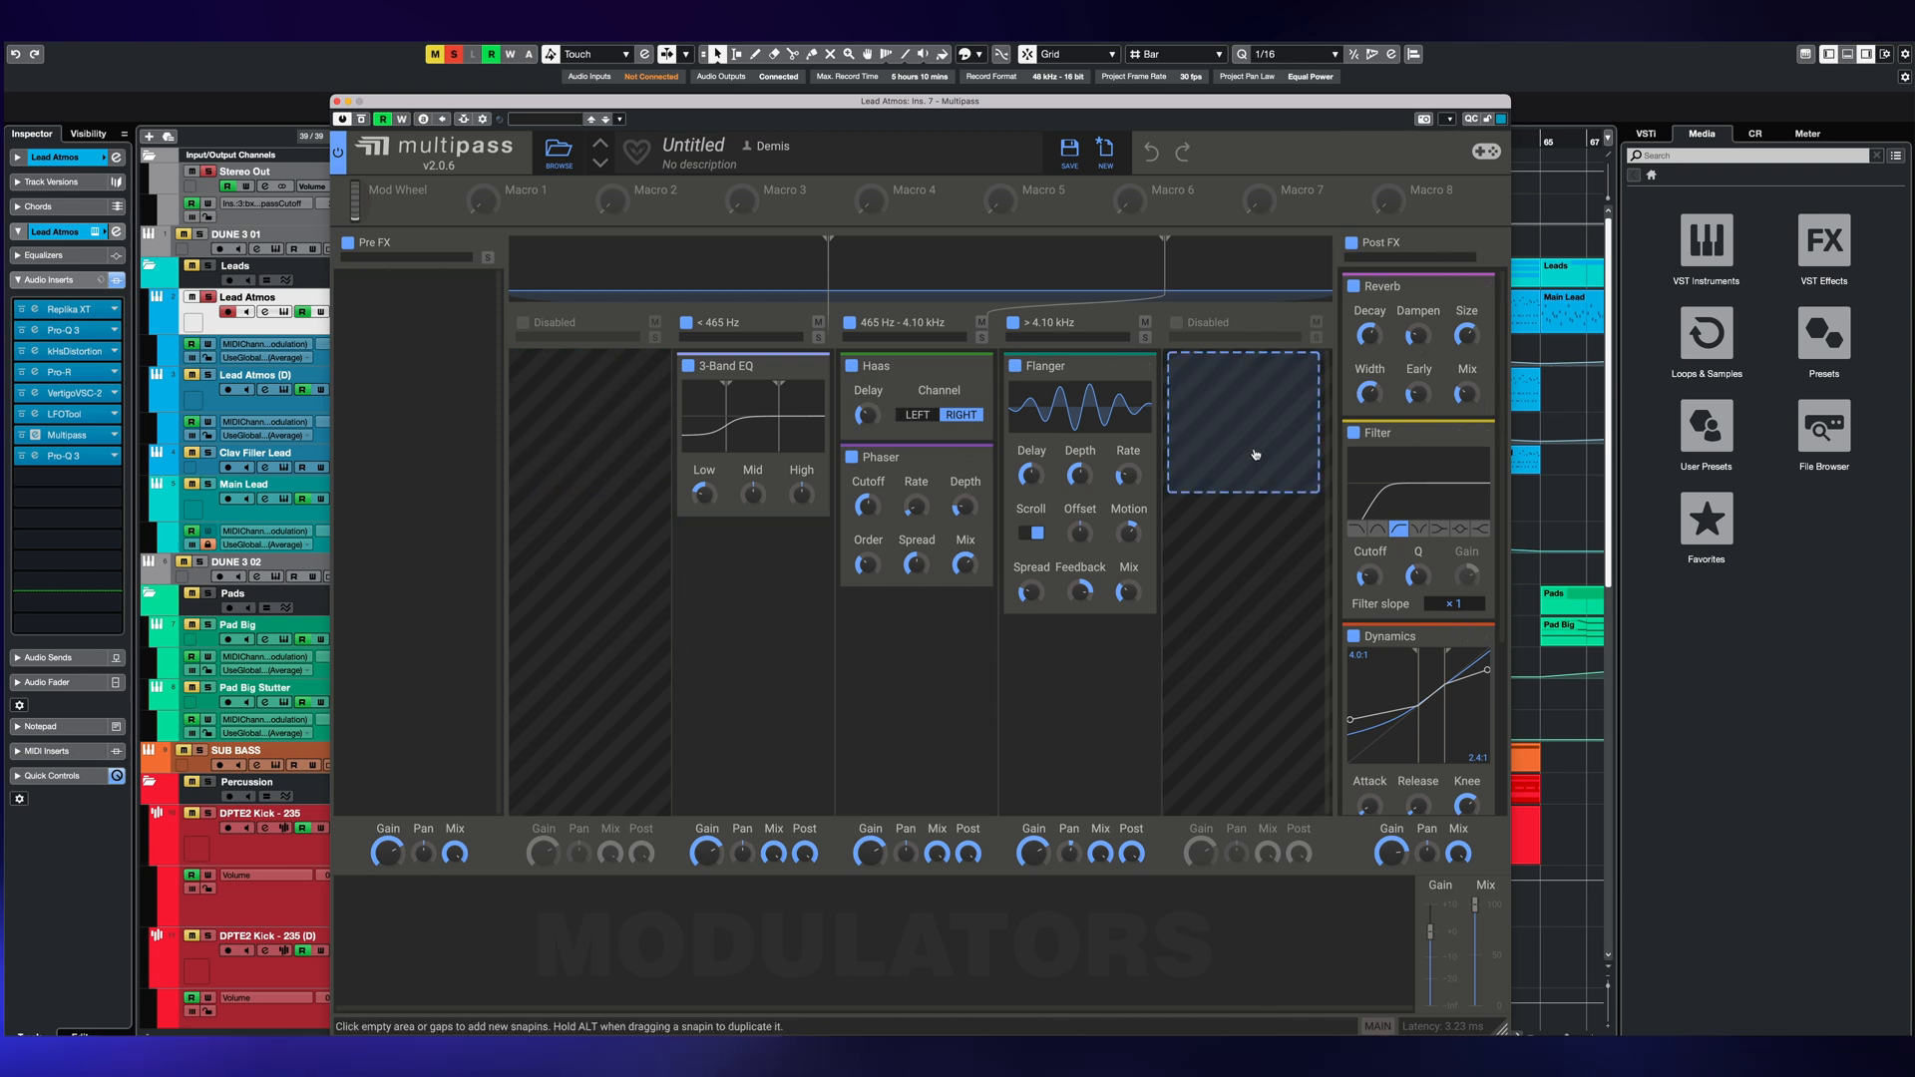
scroll(1352, 442, "down", 3)
scroll(1351, 442, "up", 3)
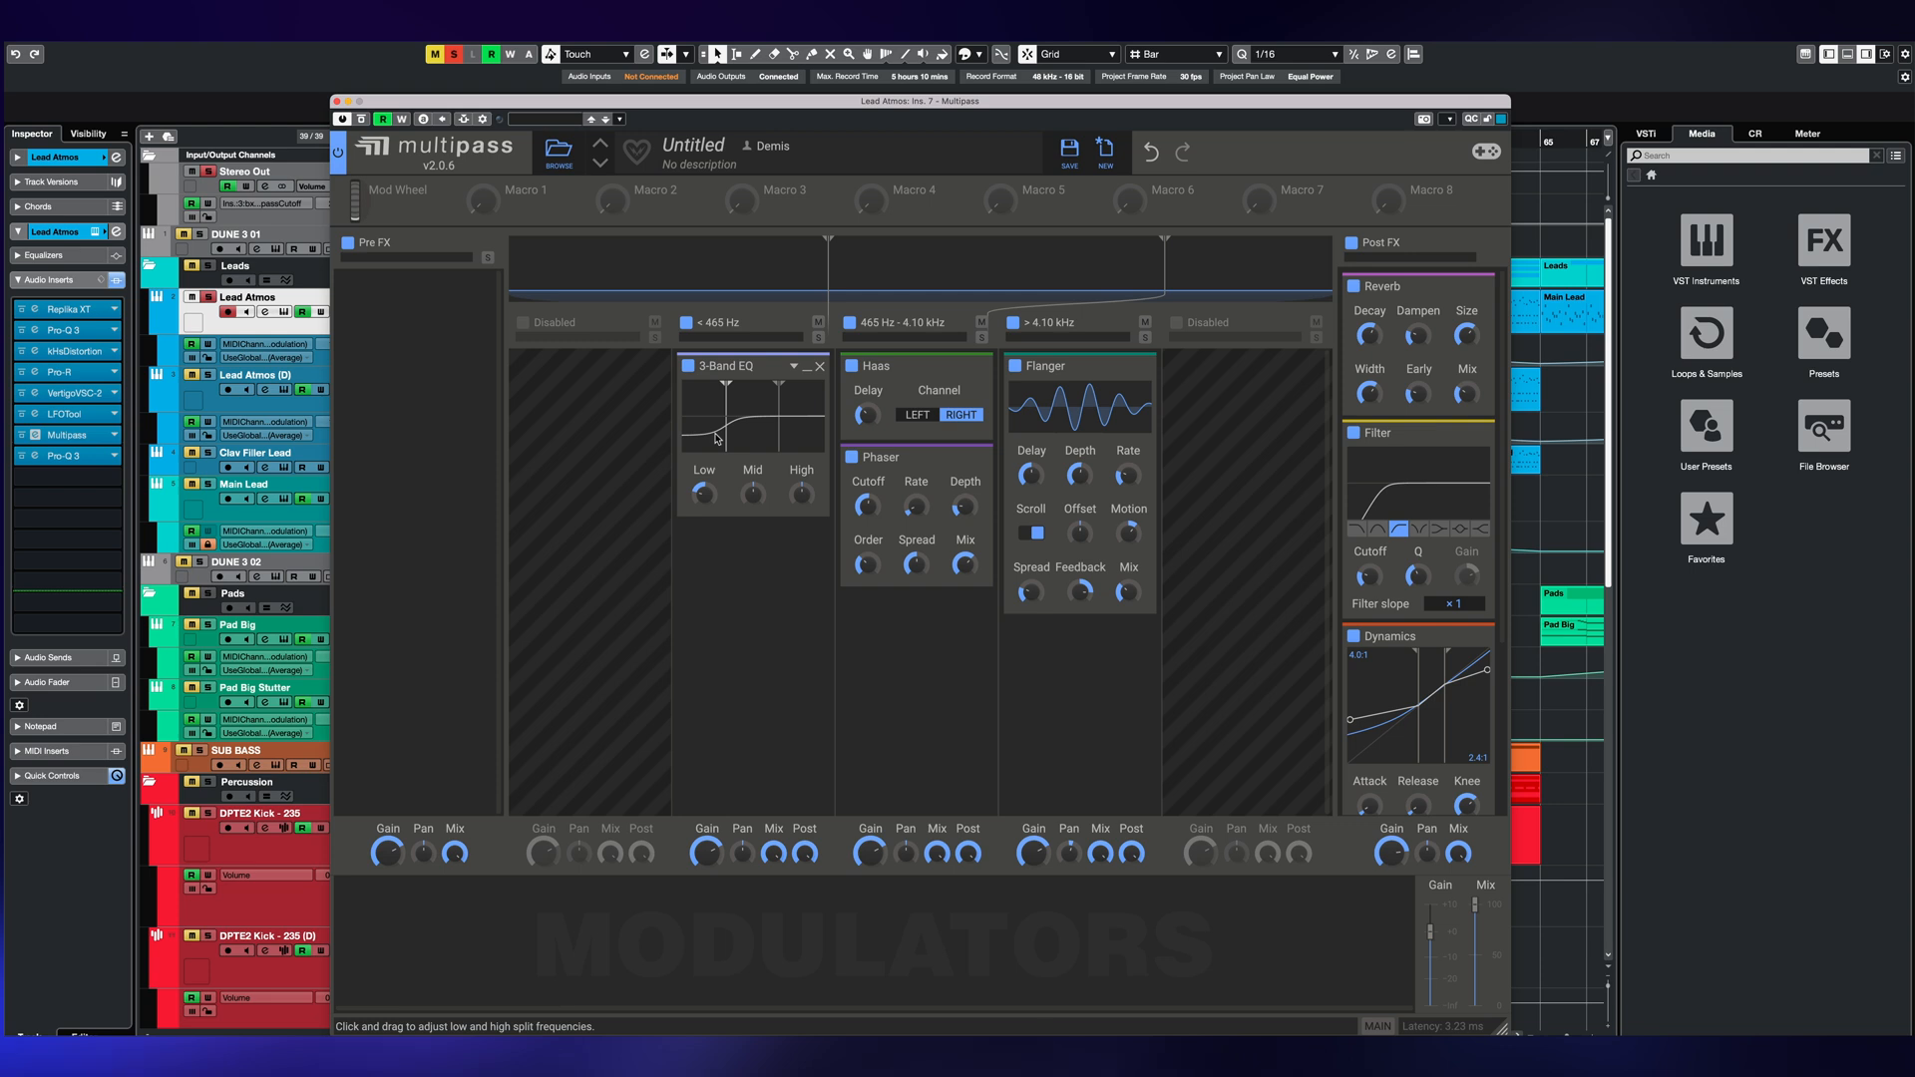
- Play the loop and switch the band below 465 Hz off and on to compare its contribution
key("space")
left_click(687, 323)
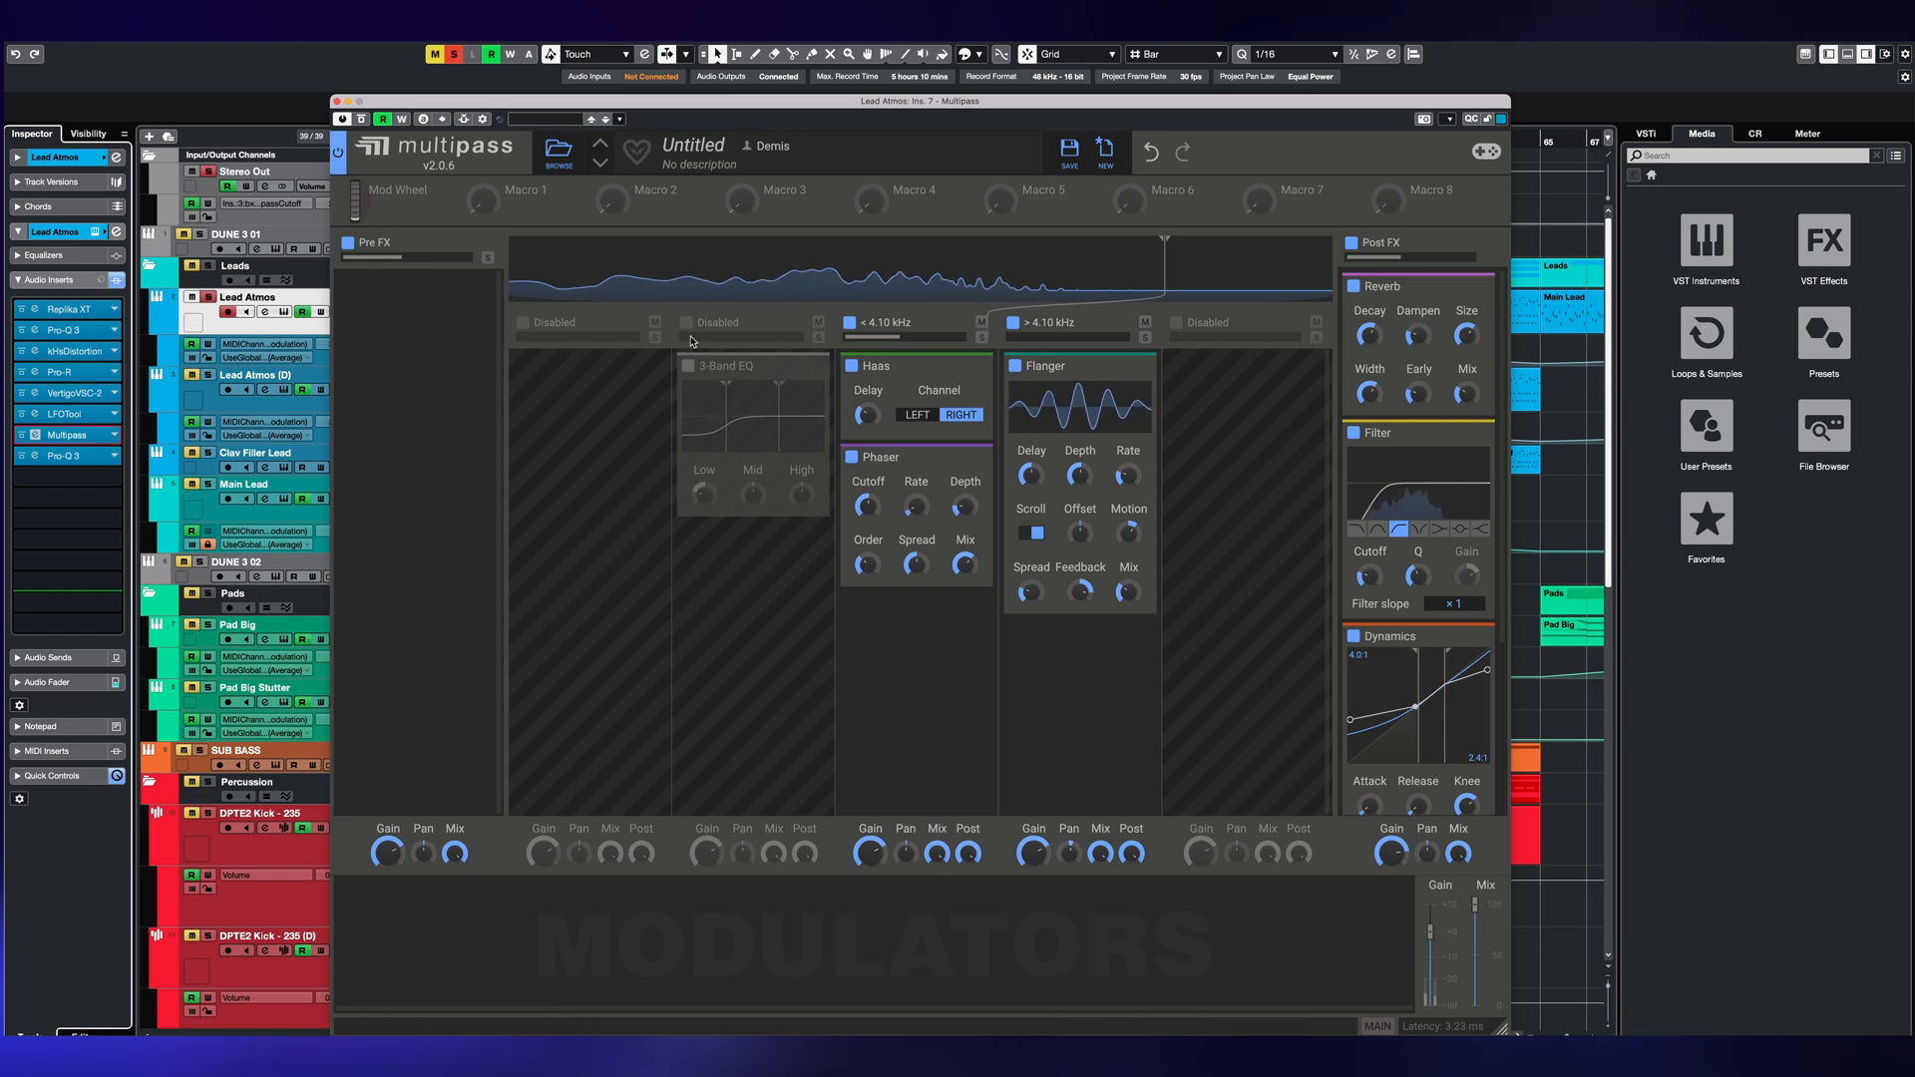
left_click(686, 322)
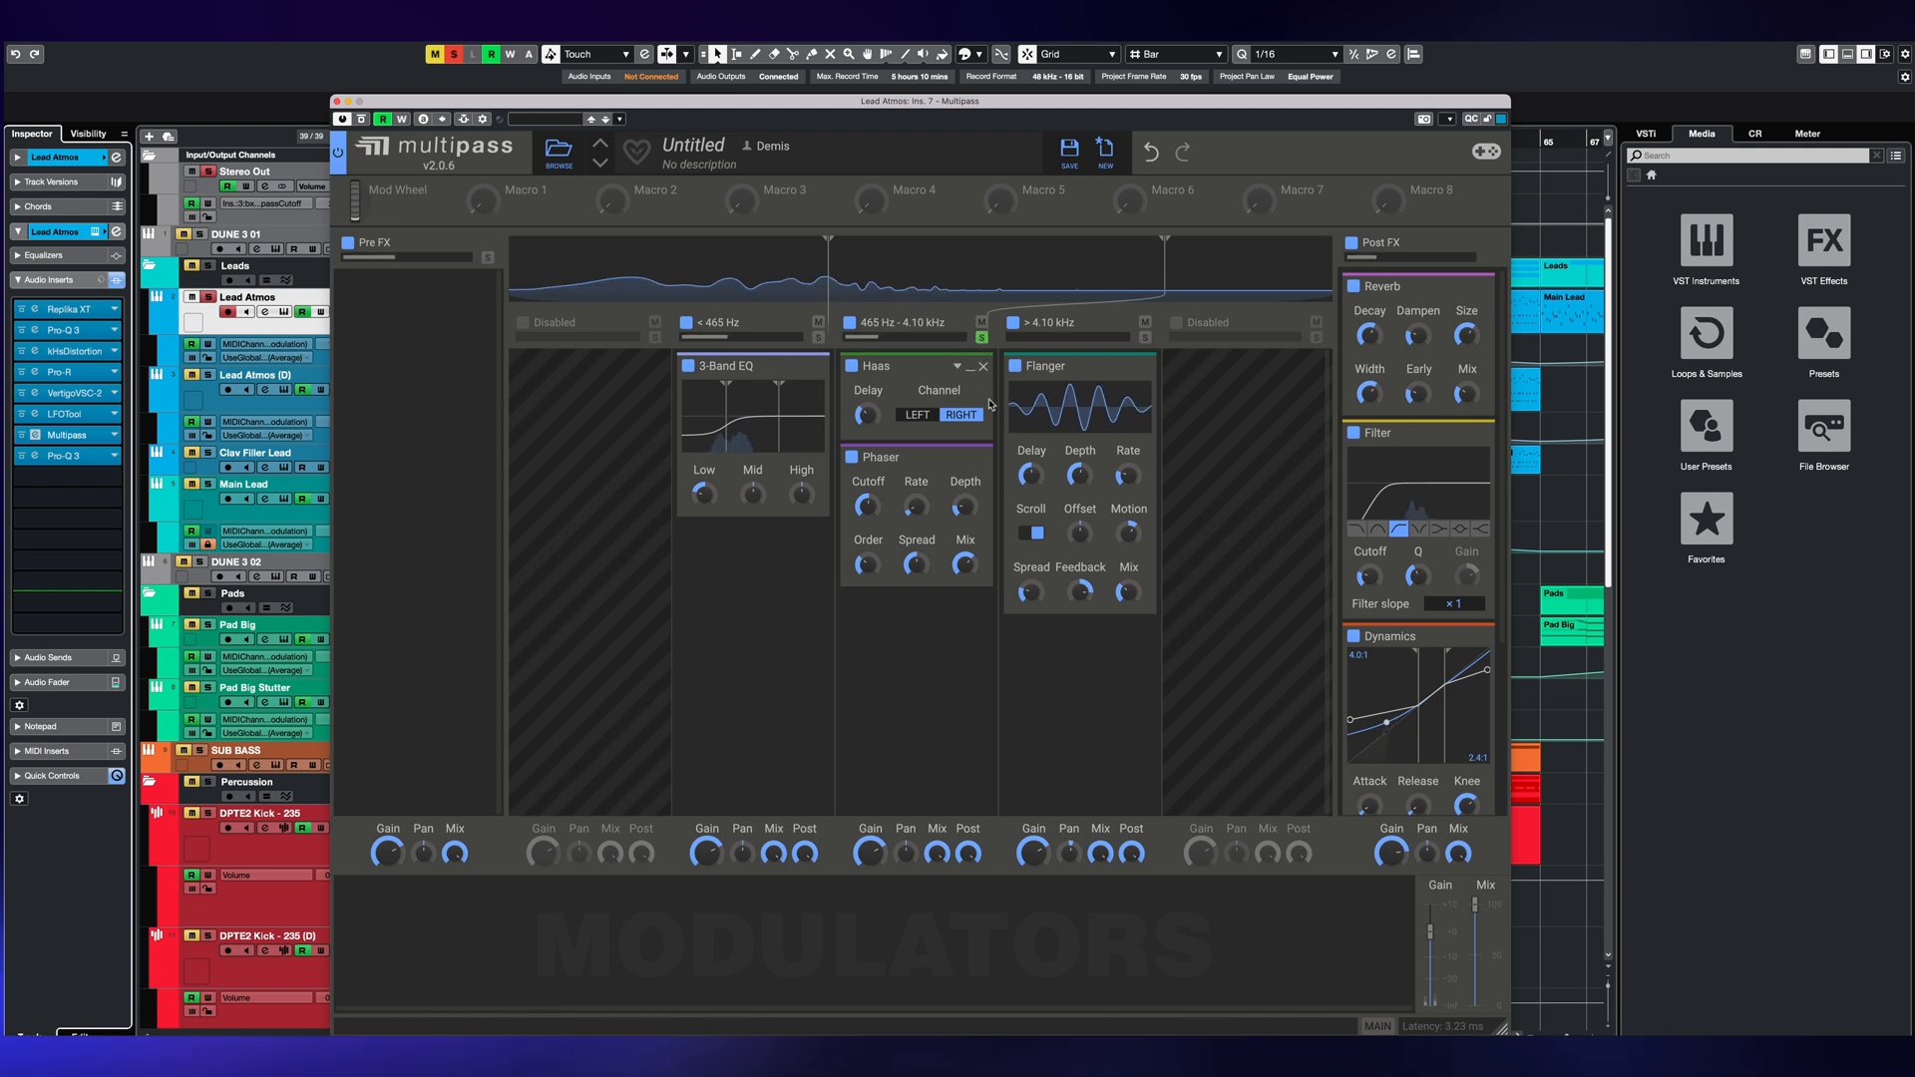
- Audition the Haas effect in the soloed 465 Hz - 4.10 kHz band by disabling and re-enabling it twice
left_click(854, 371)
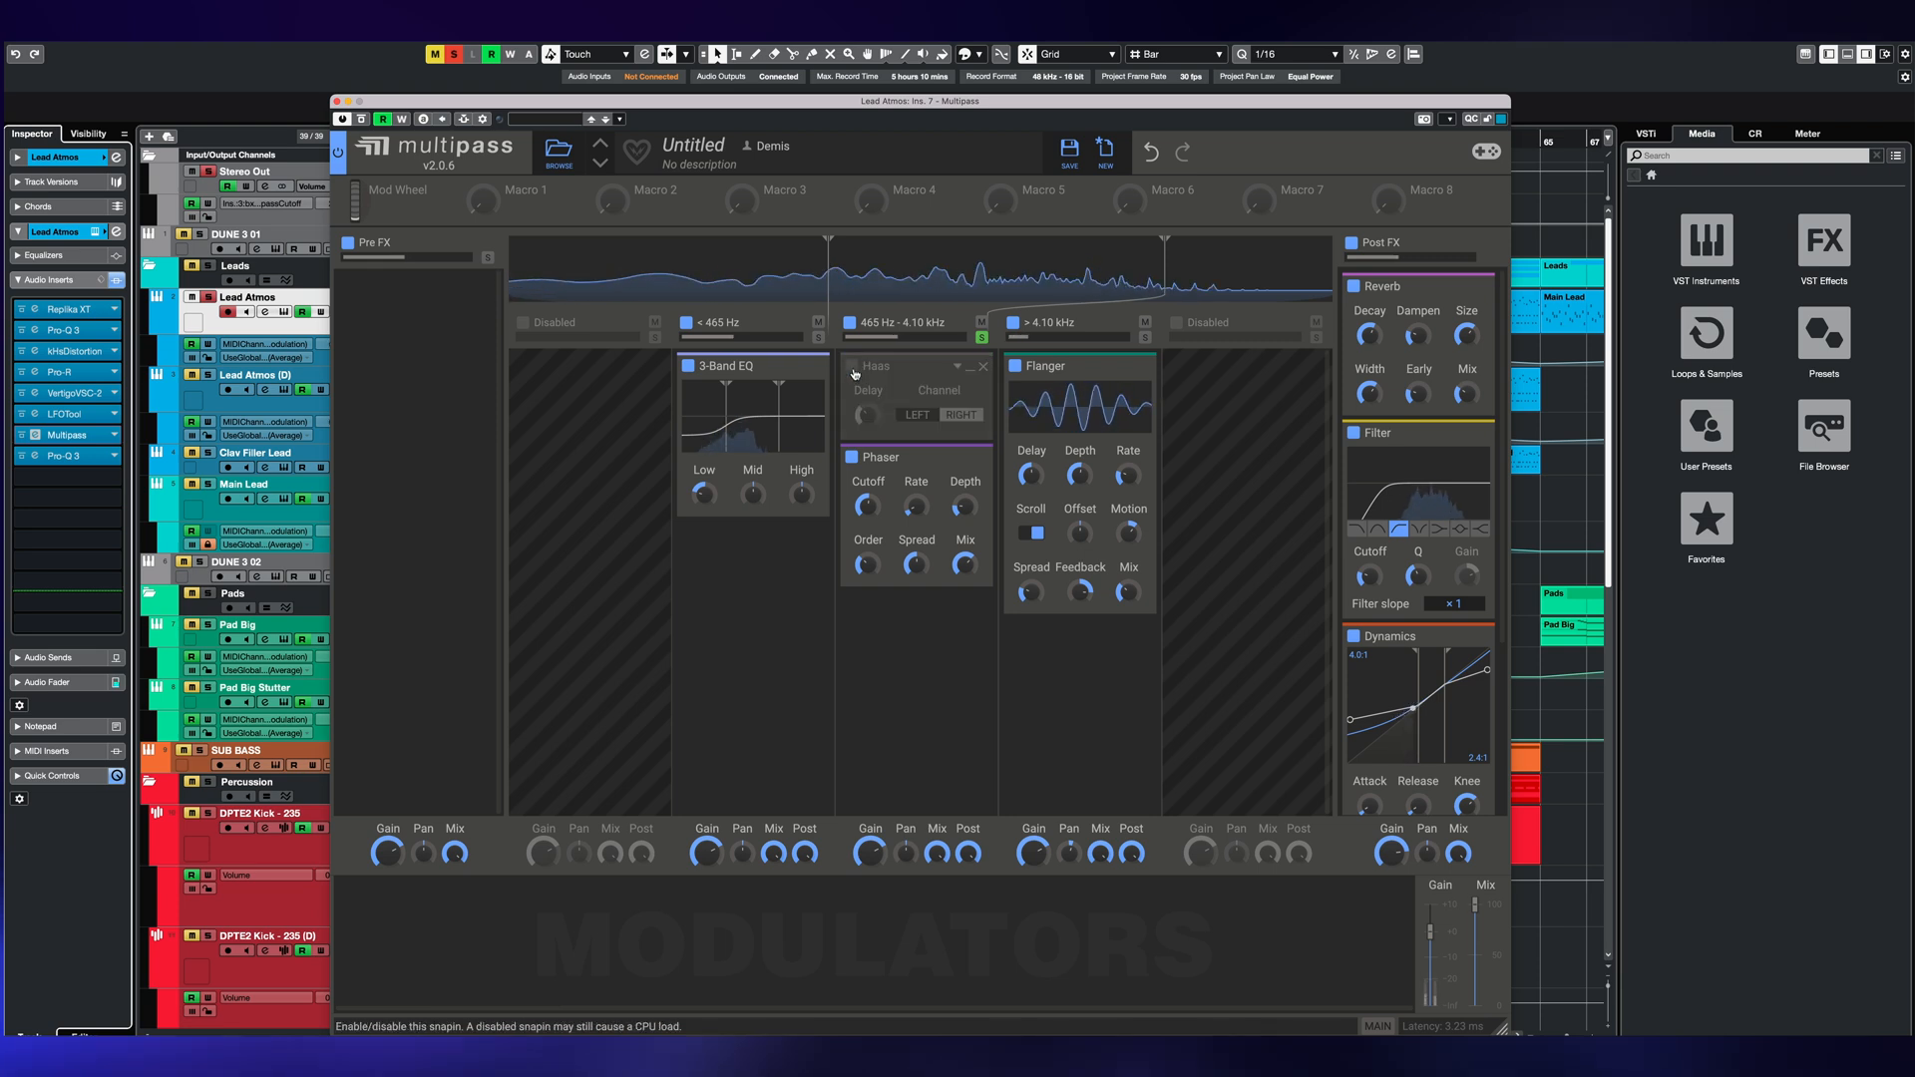
left_click(853, 368)
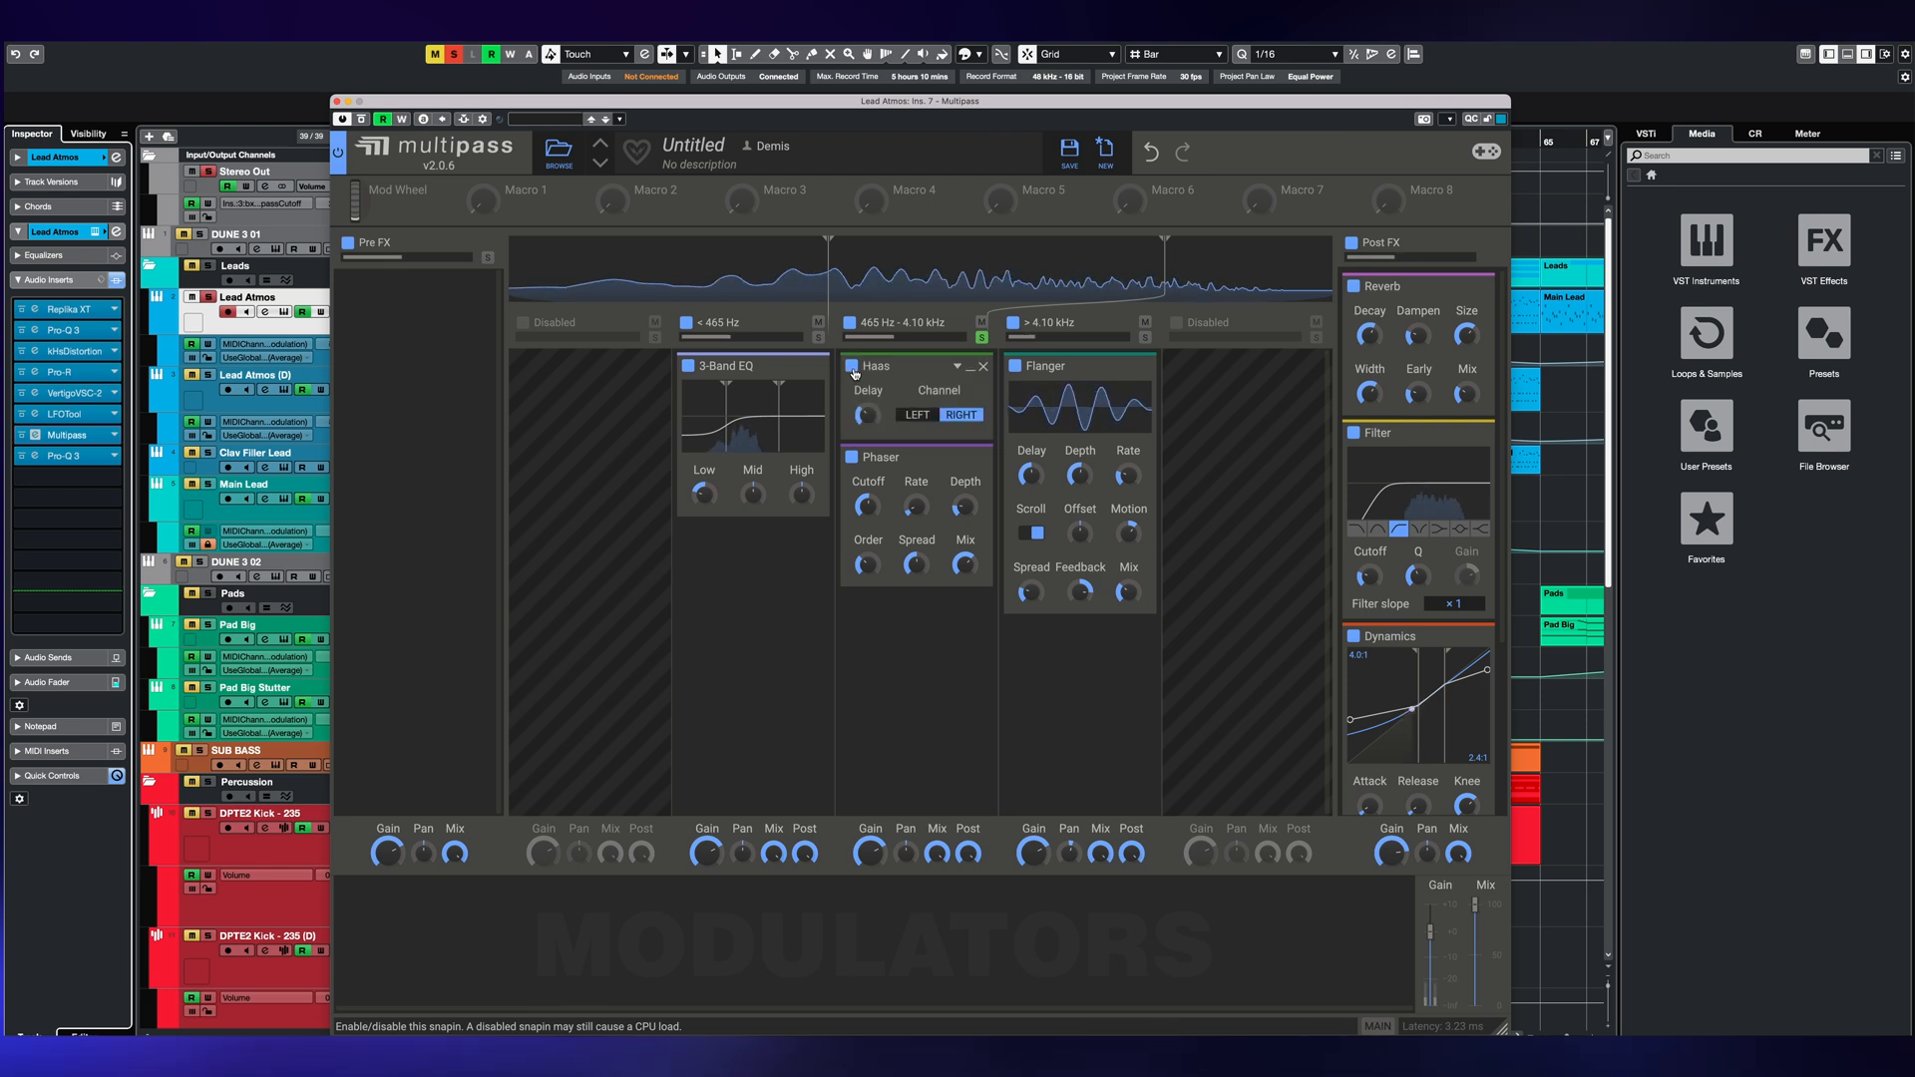
left_click(853, 369)
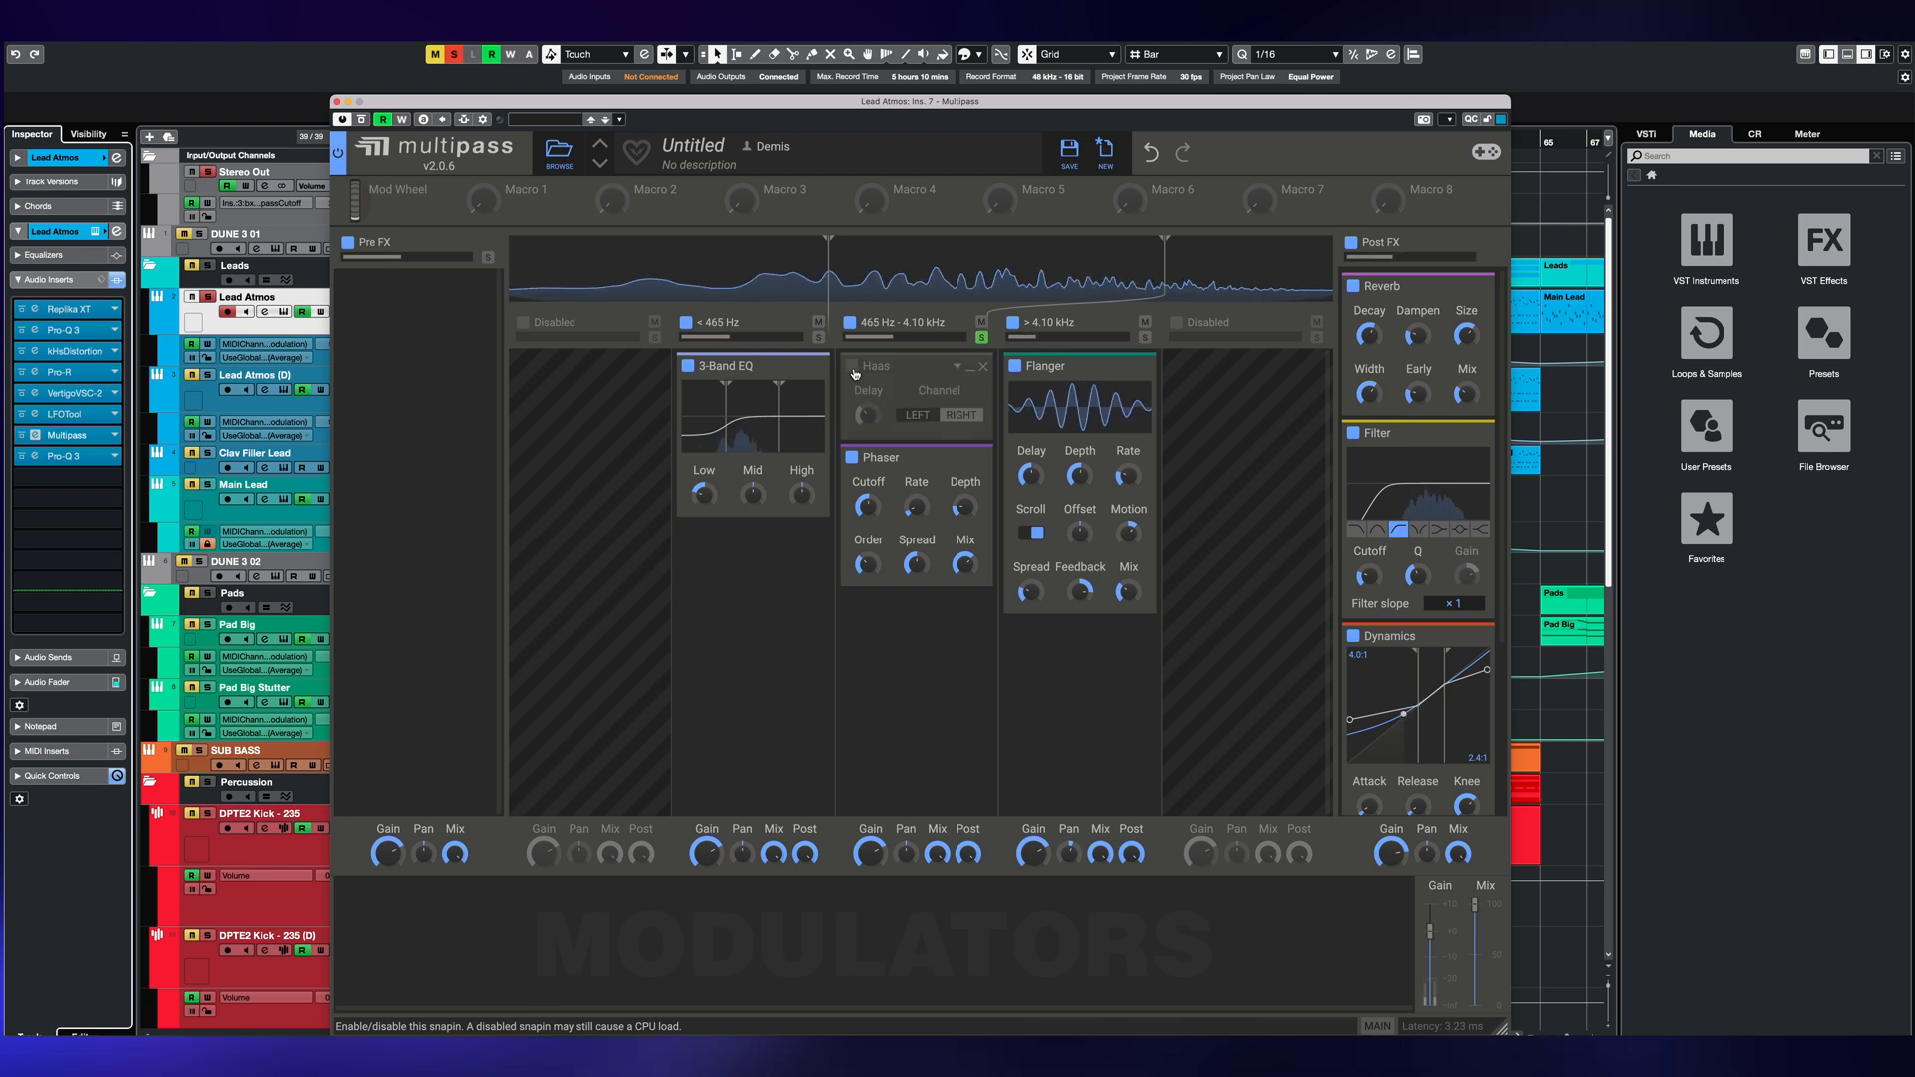
left_click(852, 368)
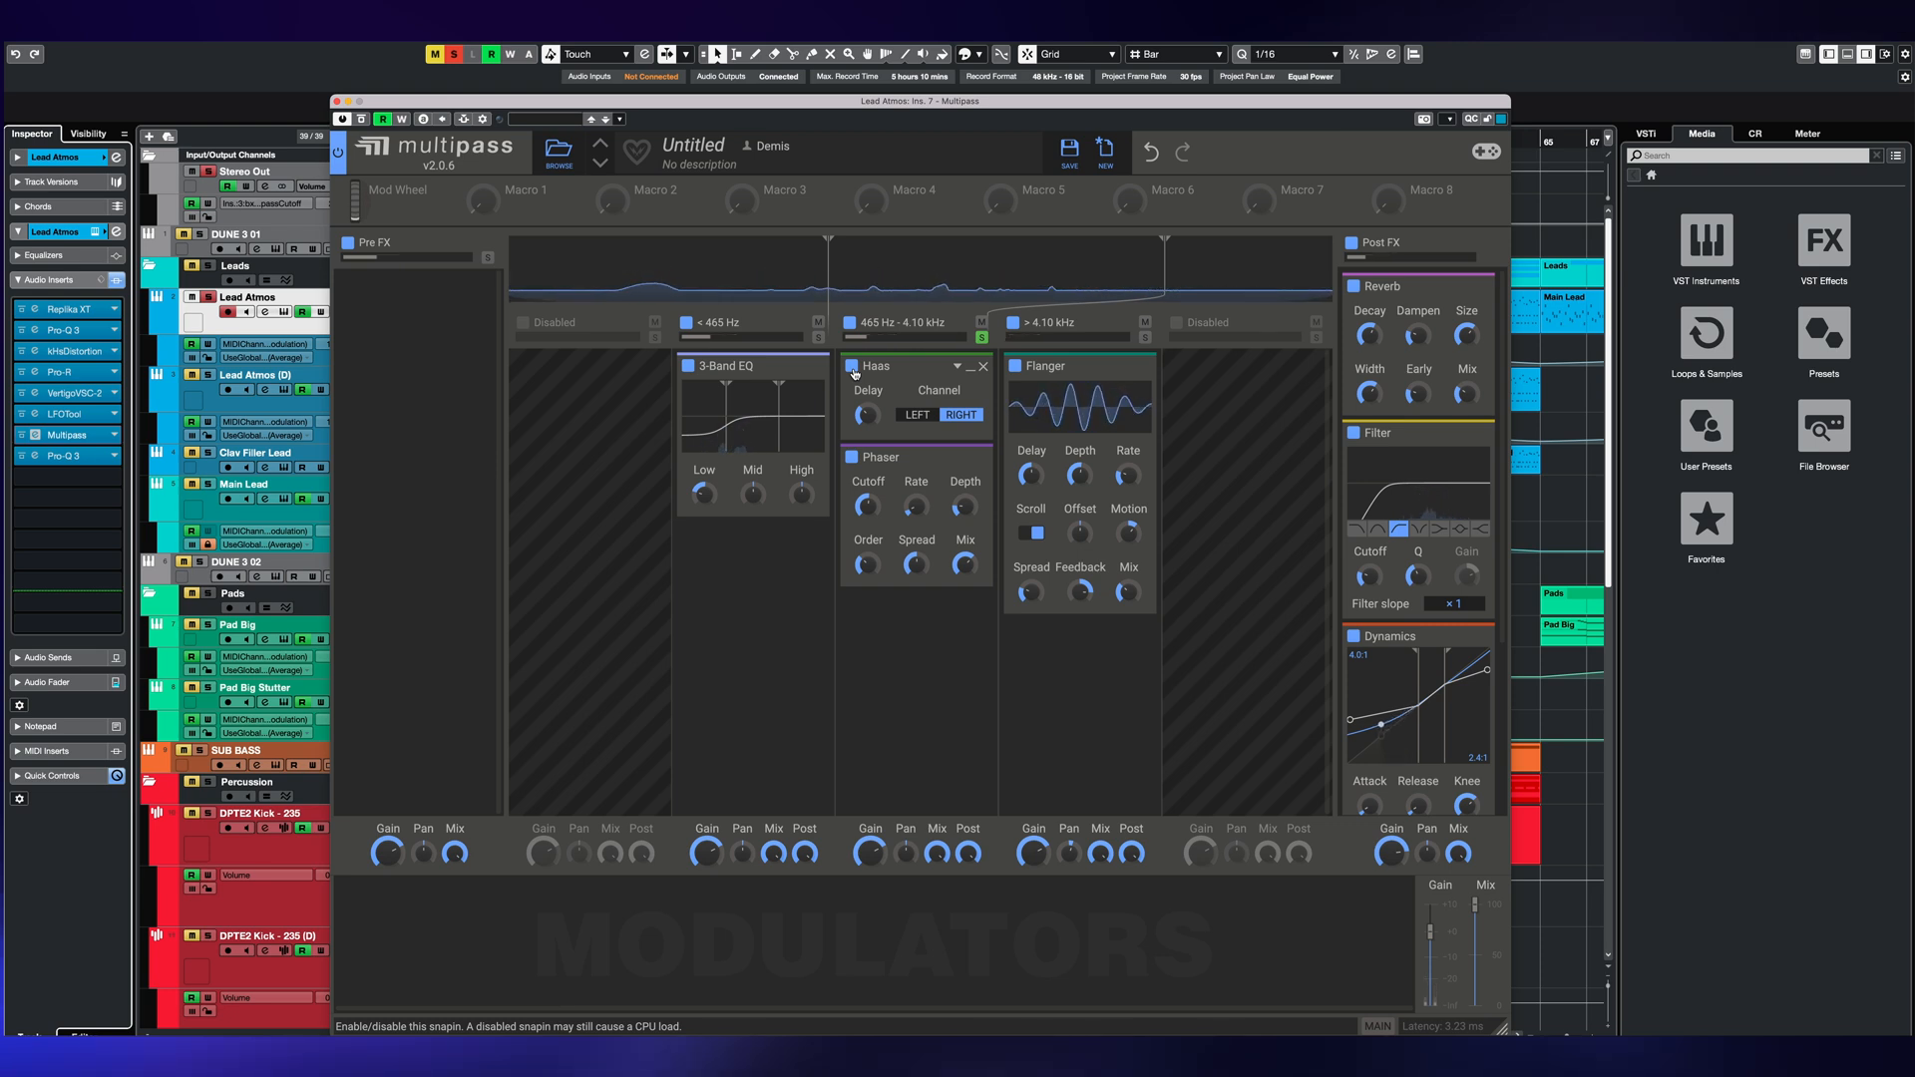
- Audition the Phaser and then the whole 465 Hz - 4.10 kHz band by switching each off and on
left_click(851, 458)
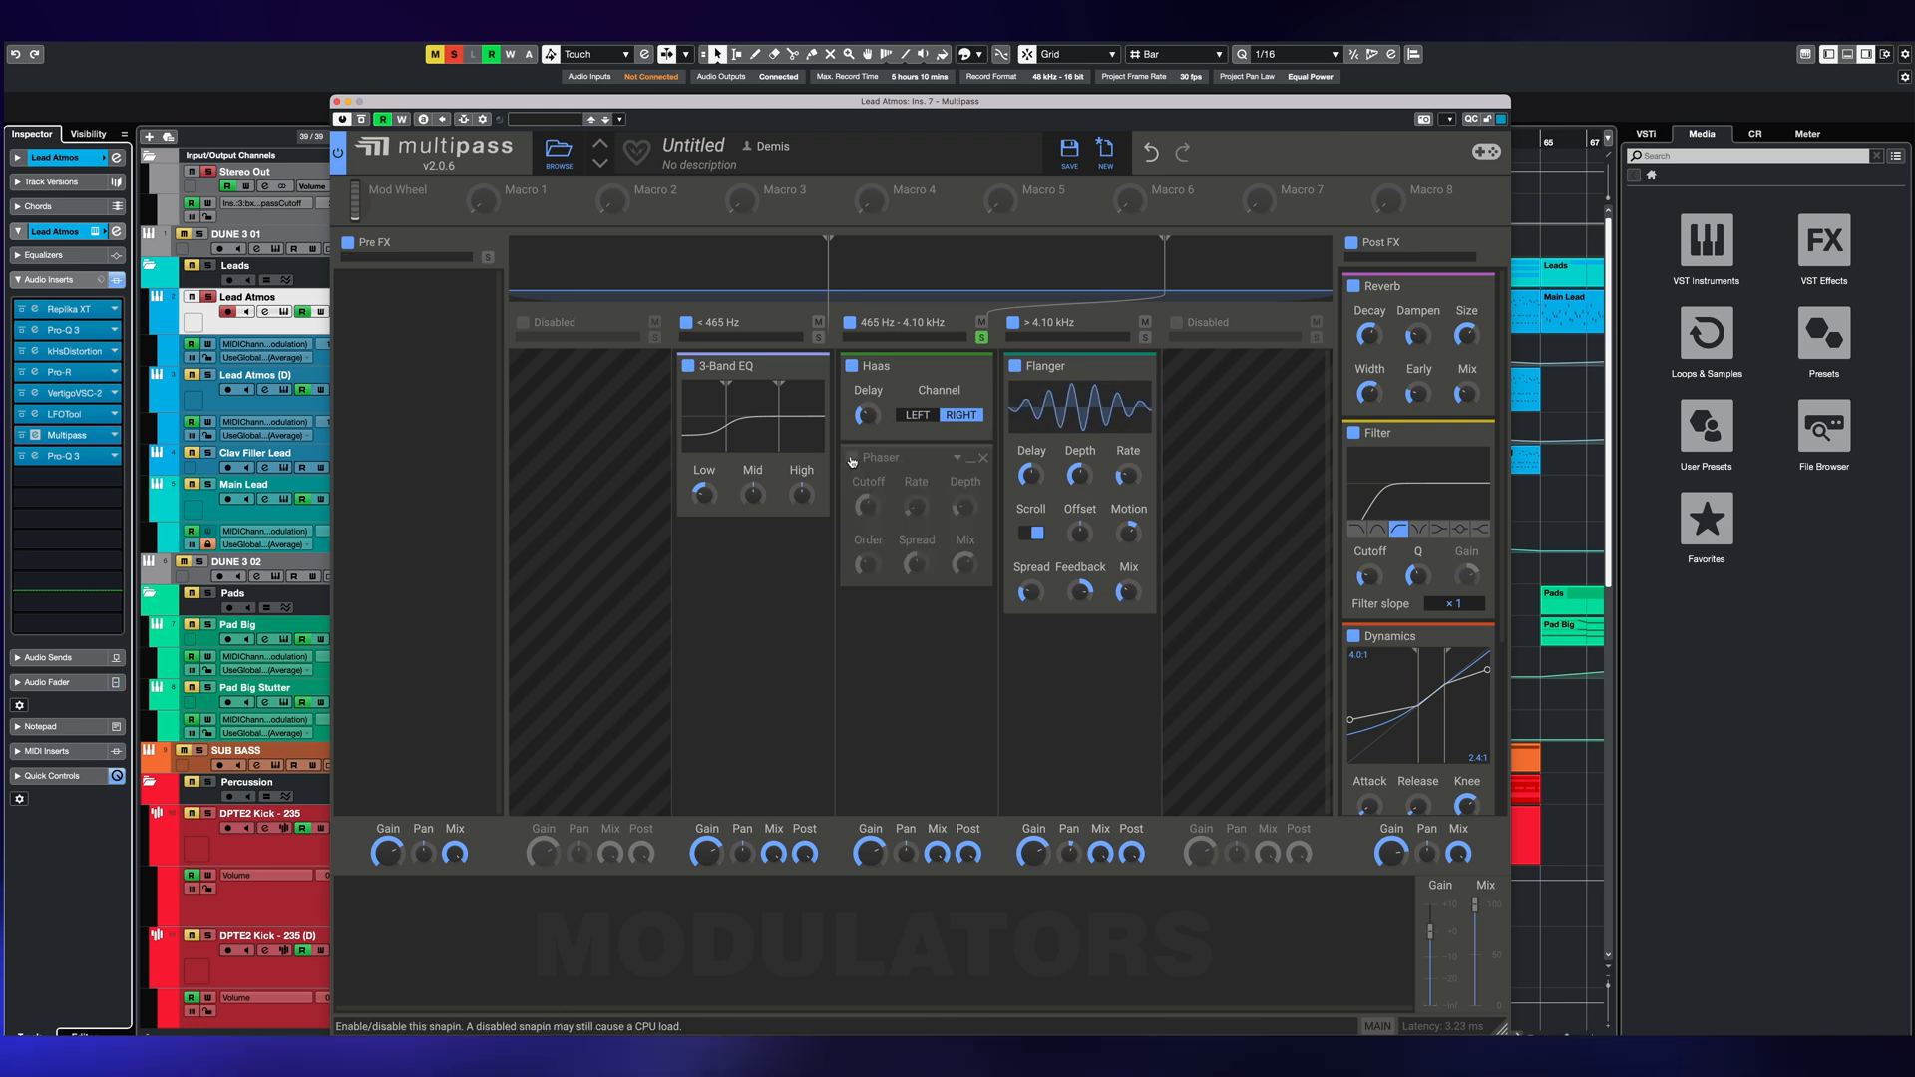
key("space")
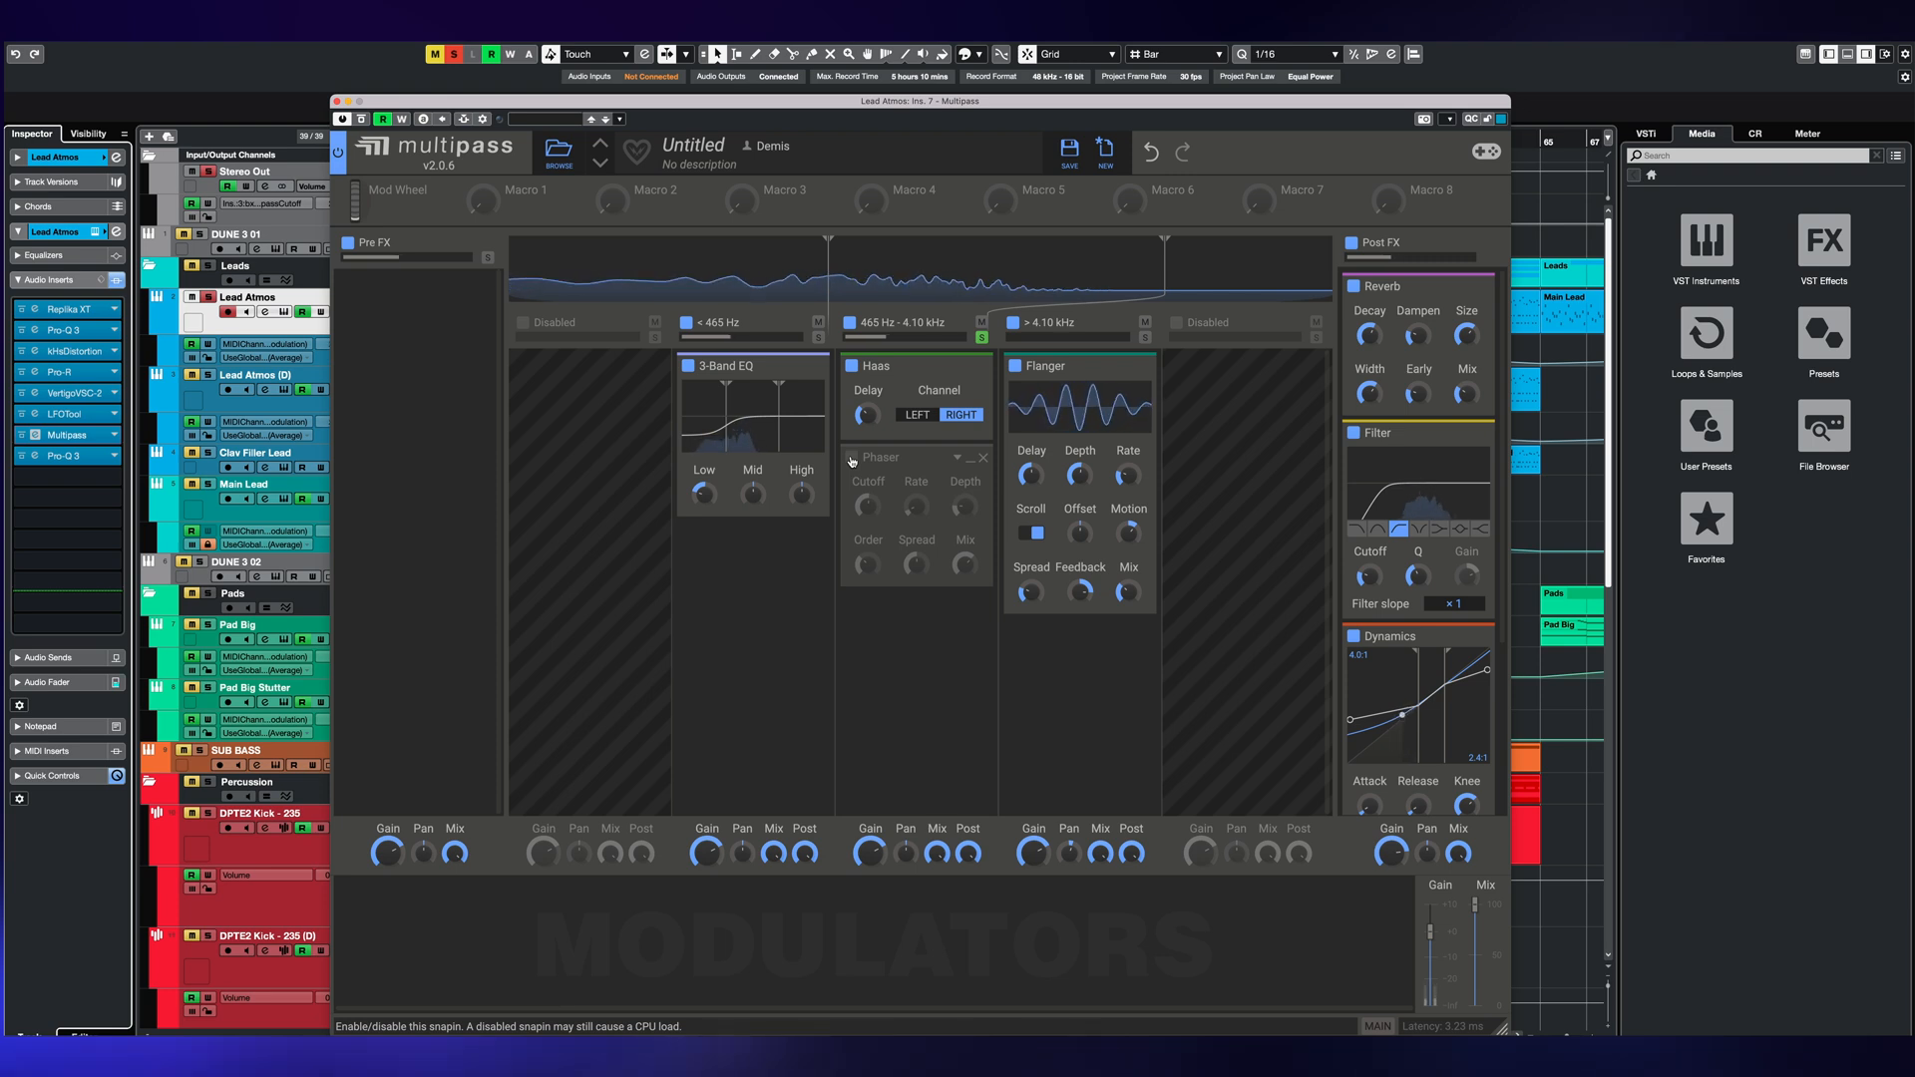
left_click(852, 458)
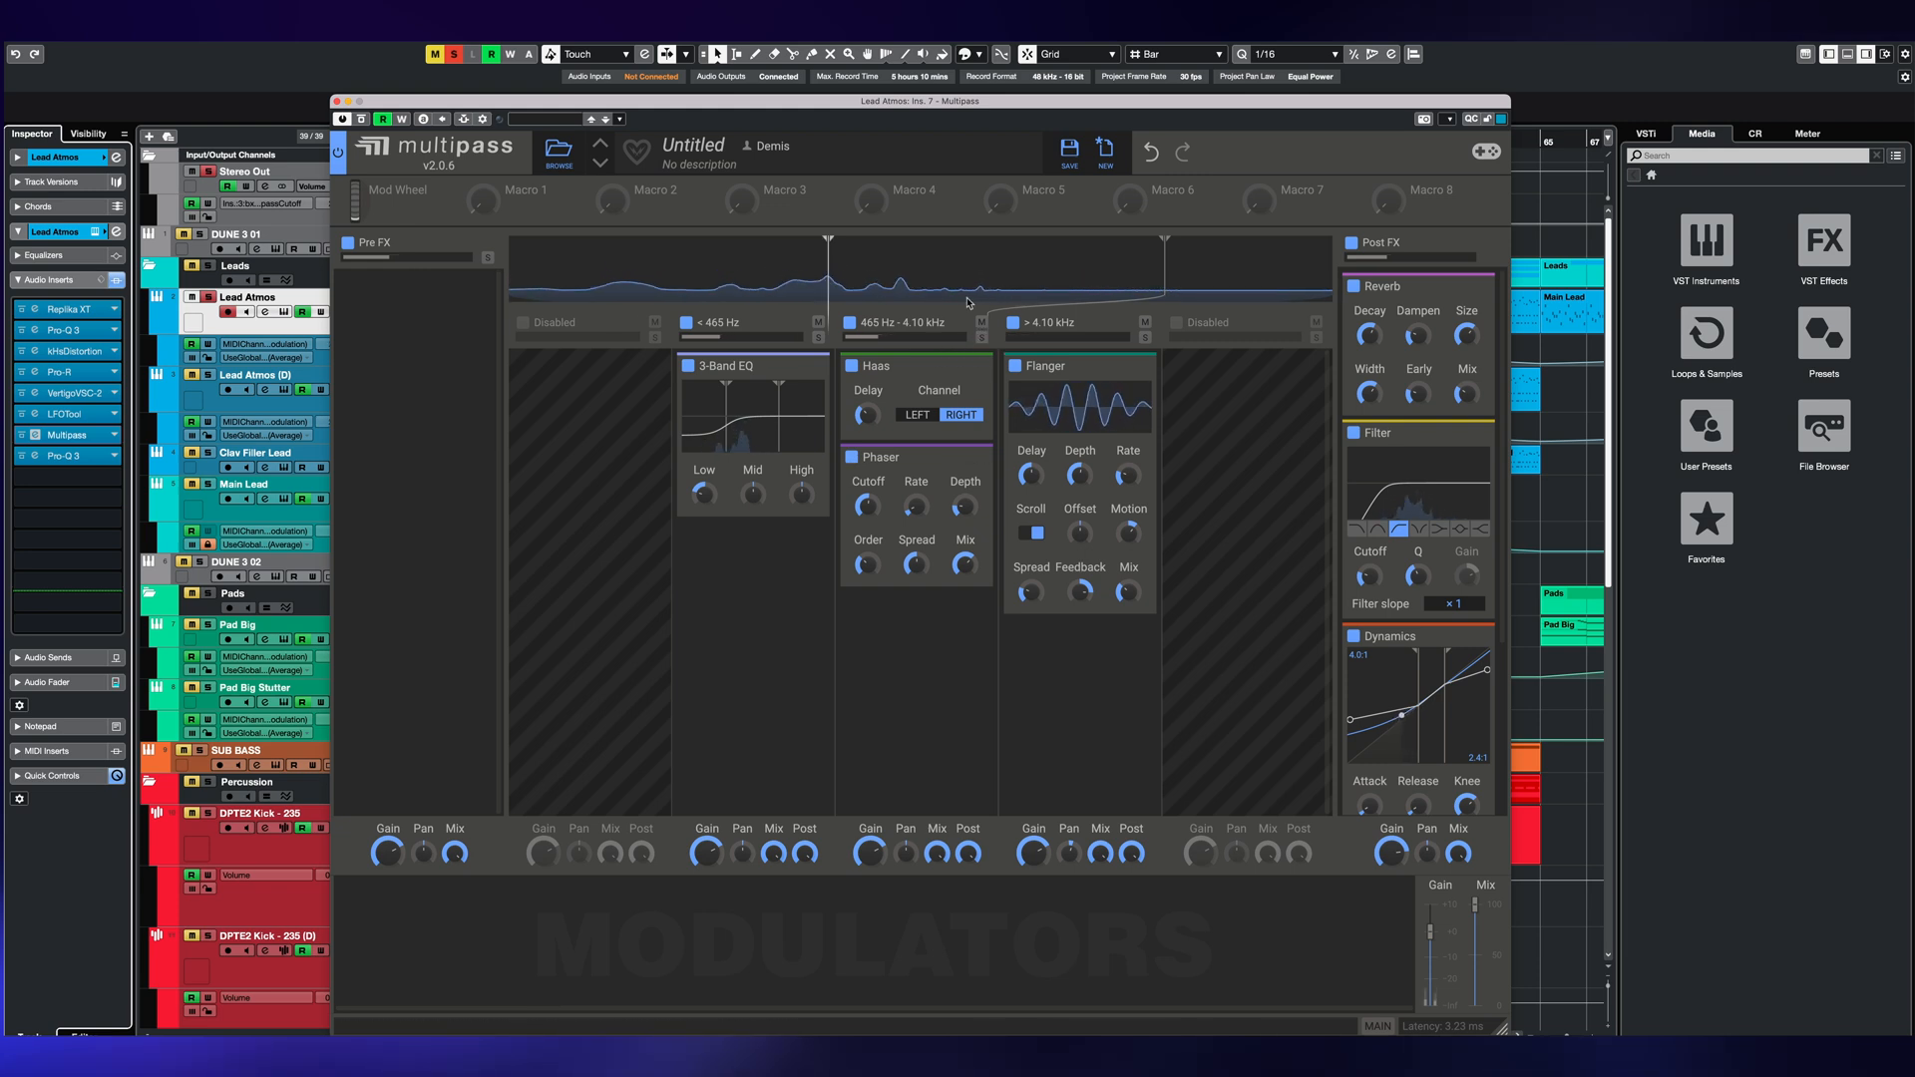
left_click(853, 324)
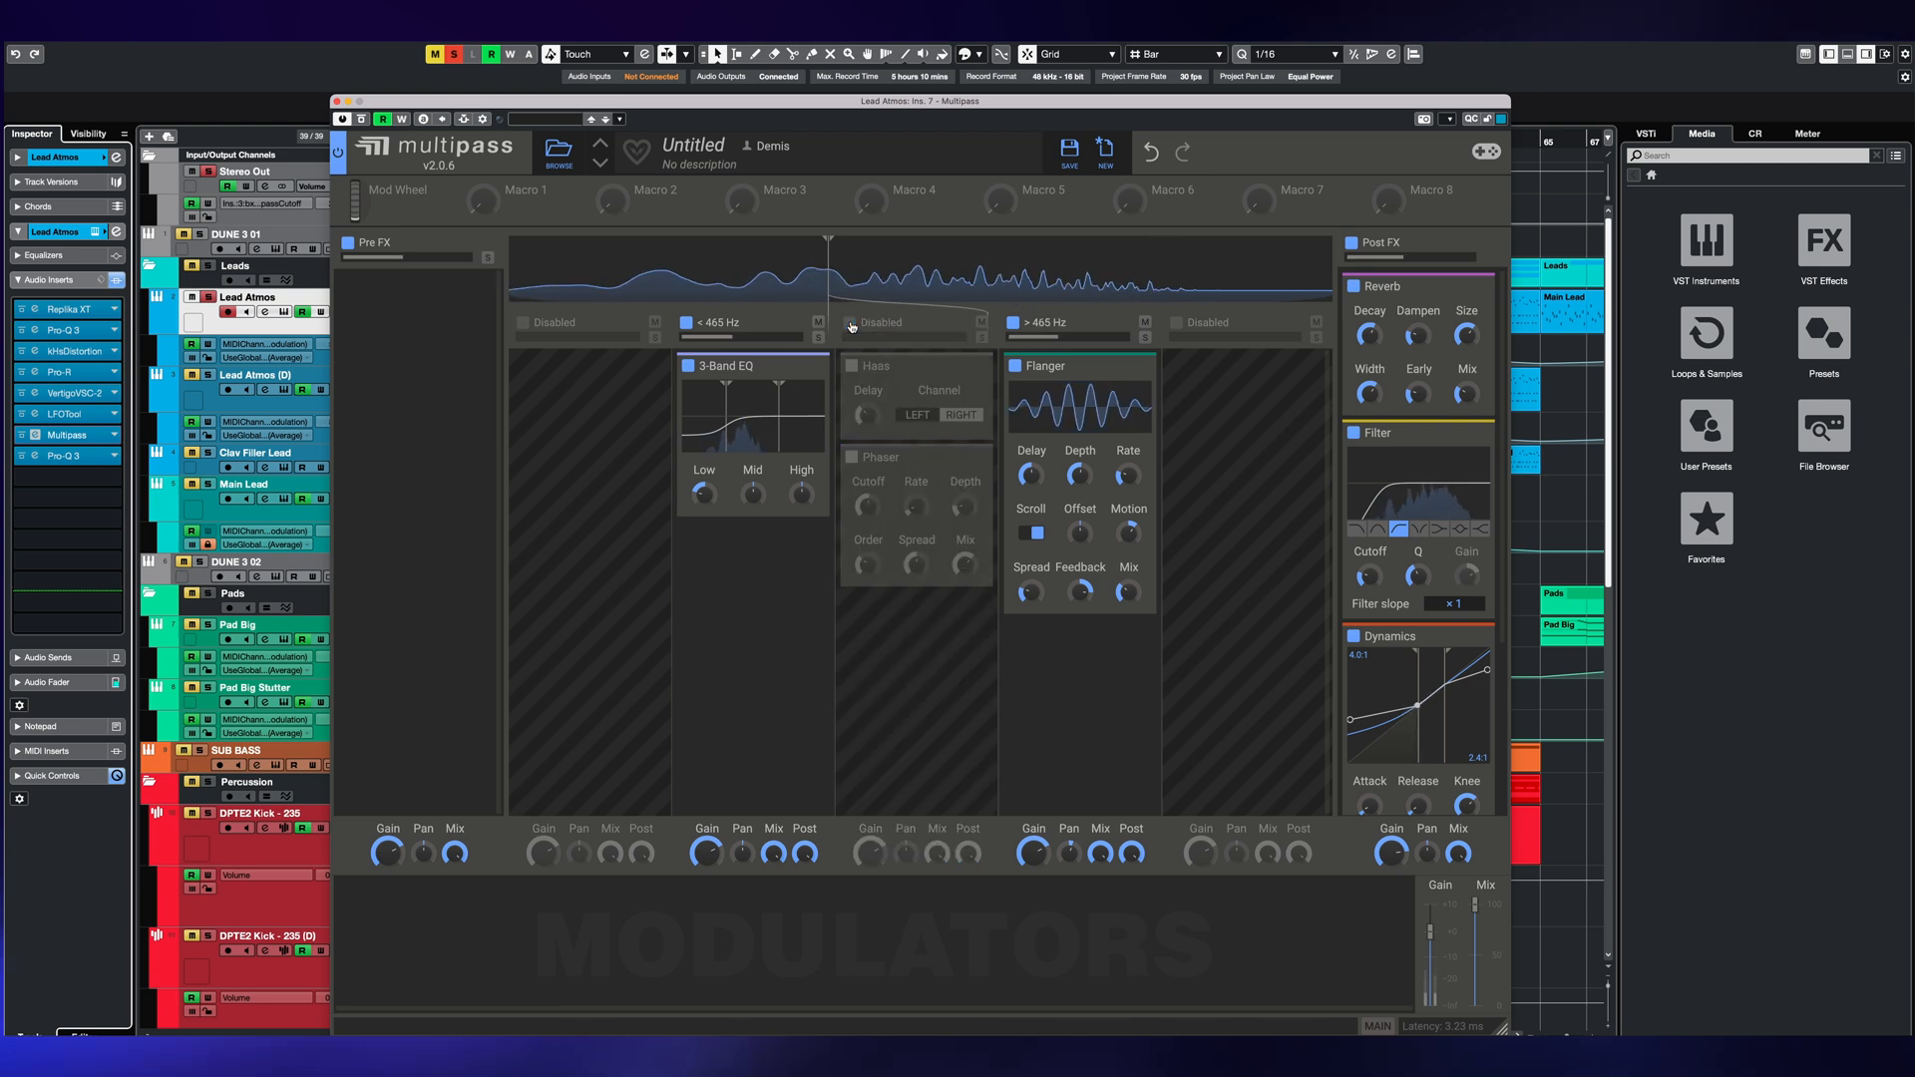
left_click(851, 323)
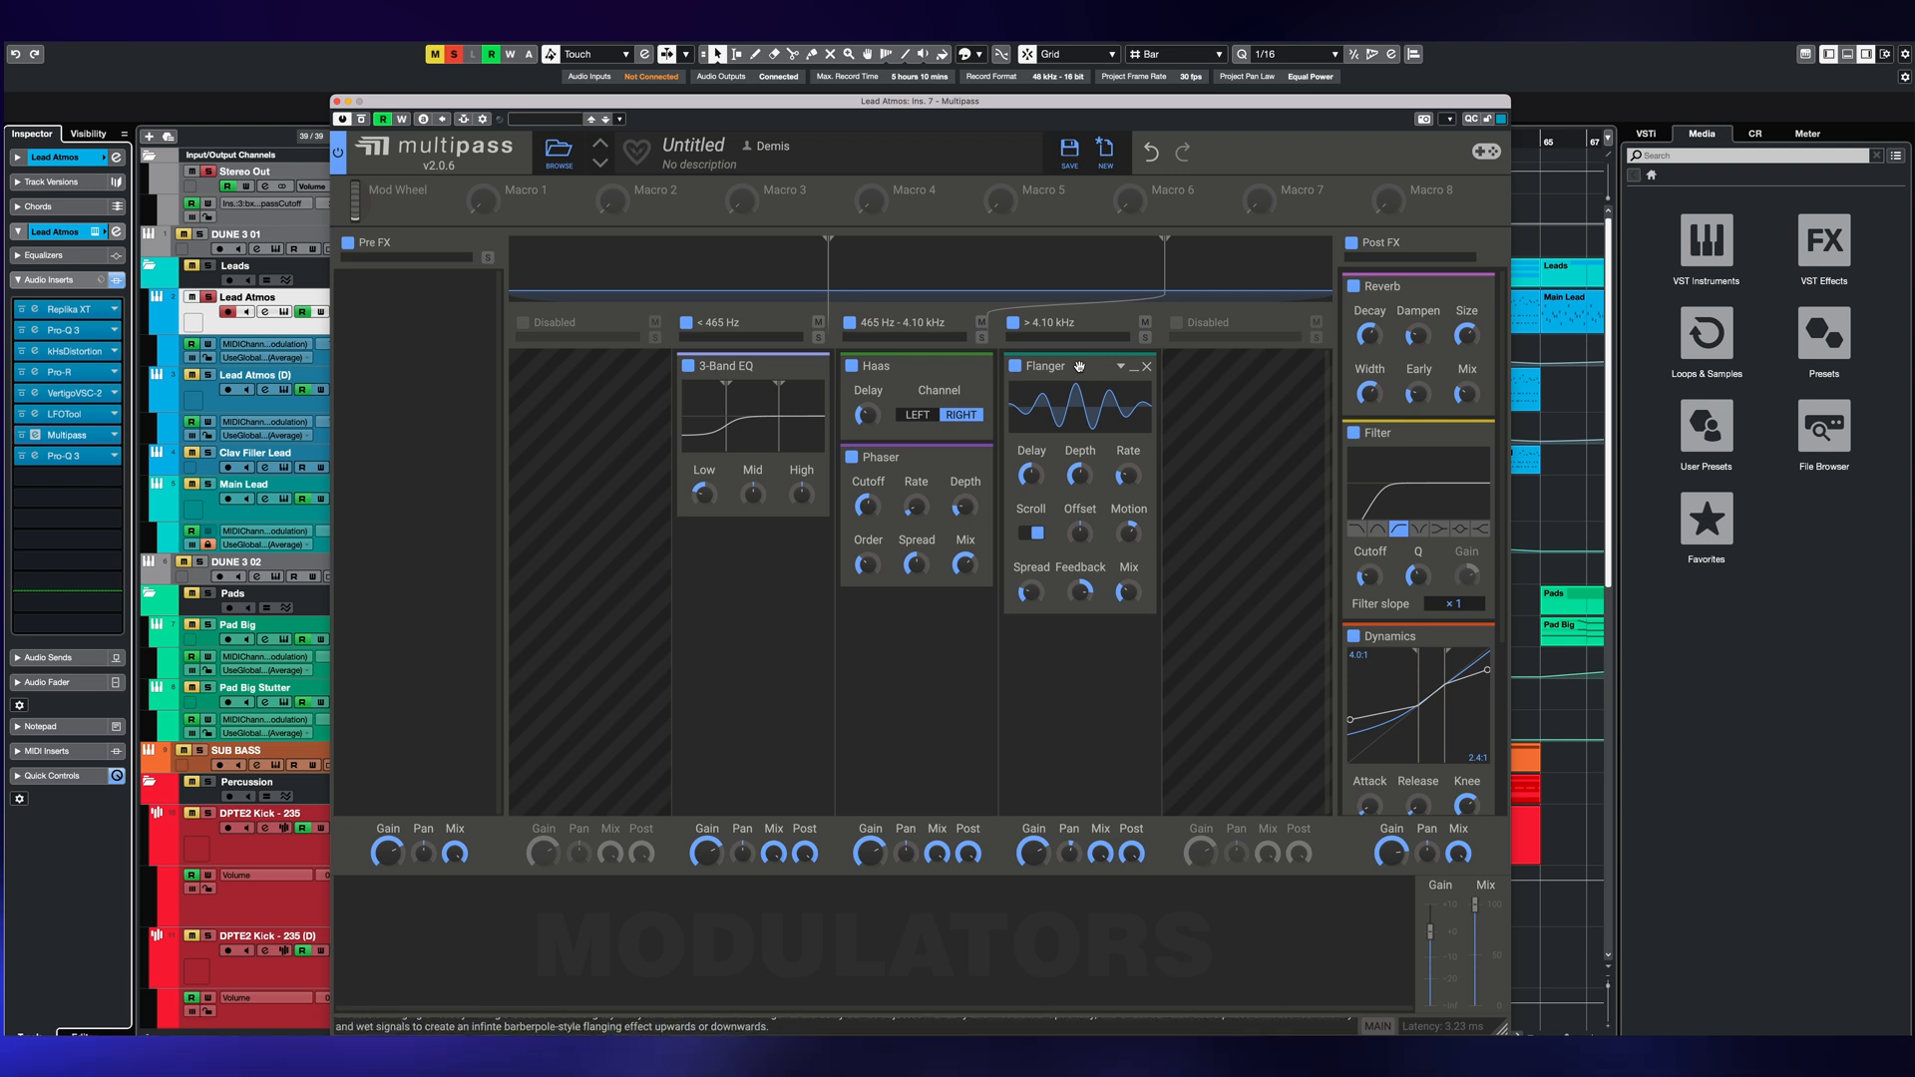
- Compare the sound with the Flanger off and on, first with all bands and then with the band above 4.10 kHz soloed
left_click(1015, 367)
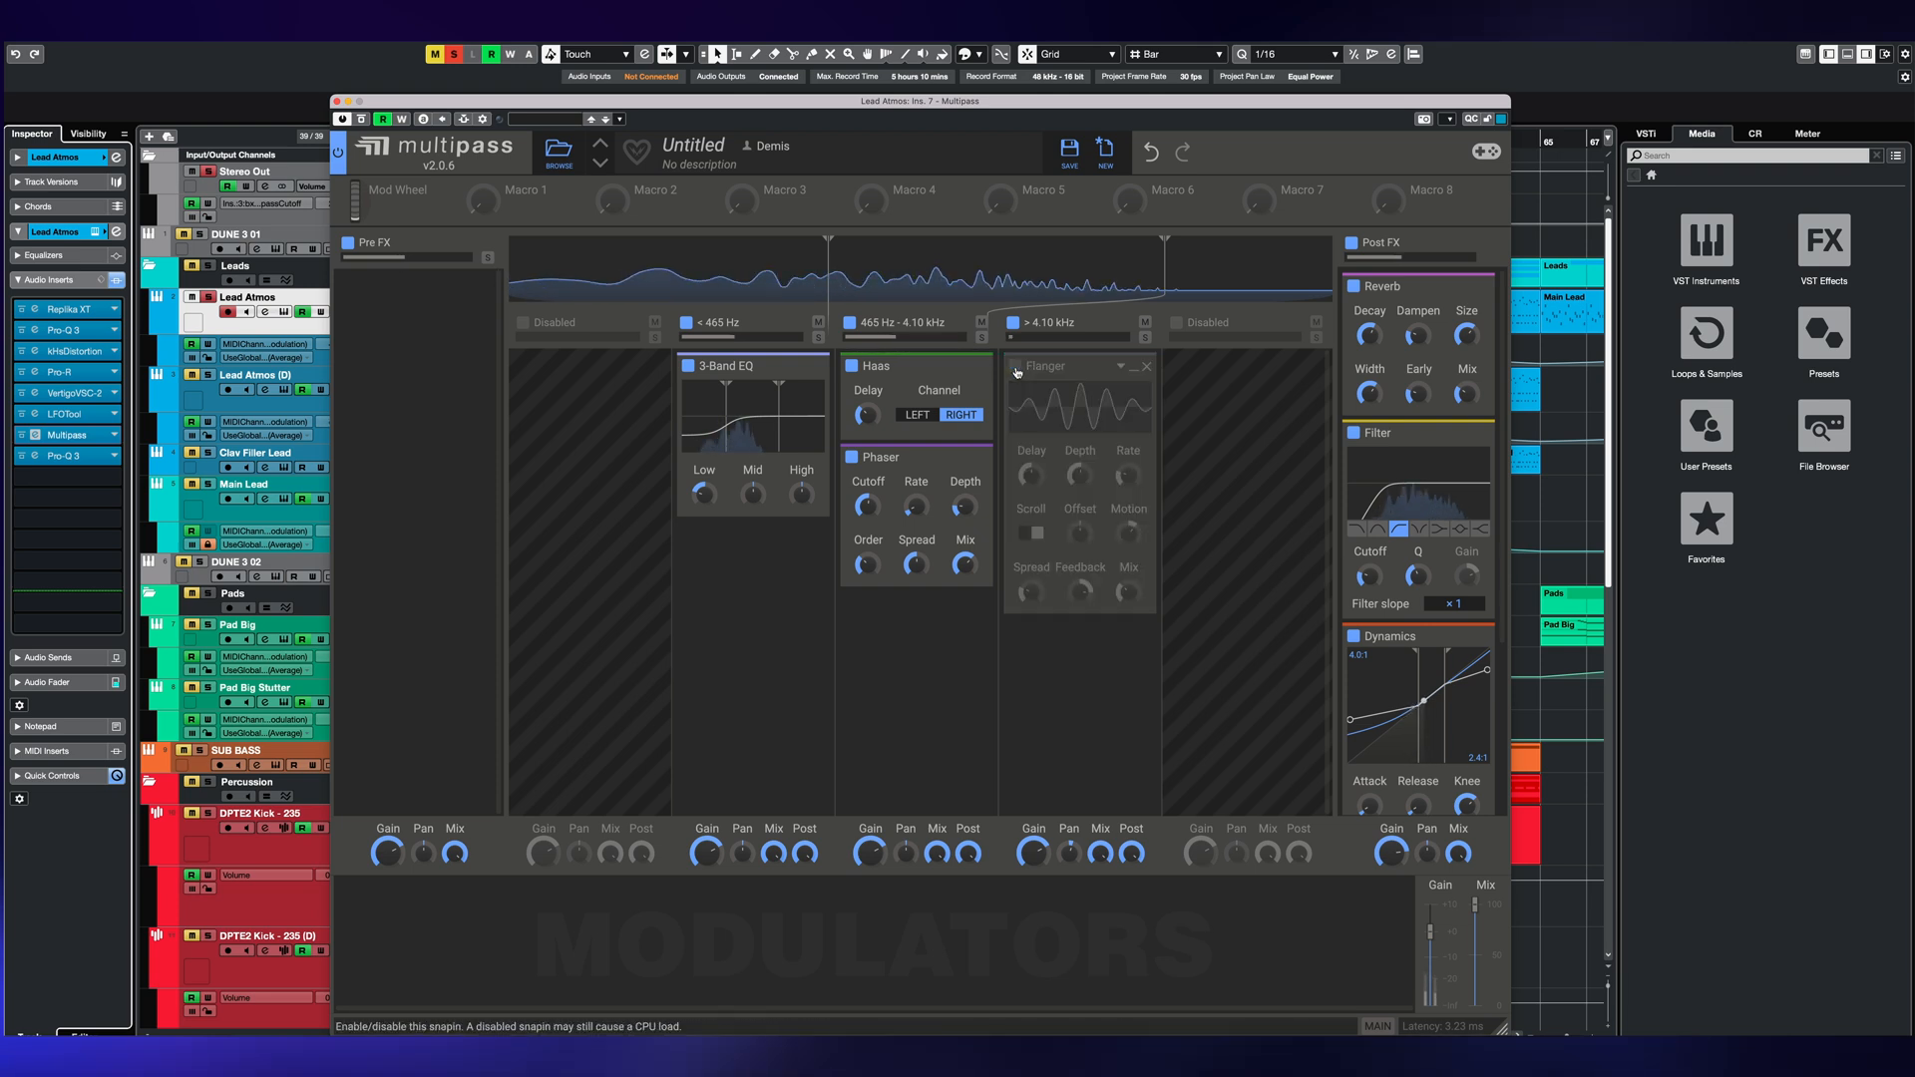
left_click(1015, 367)
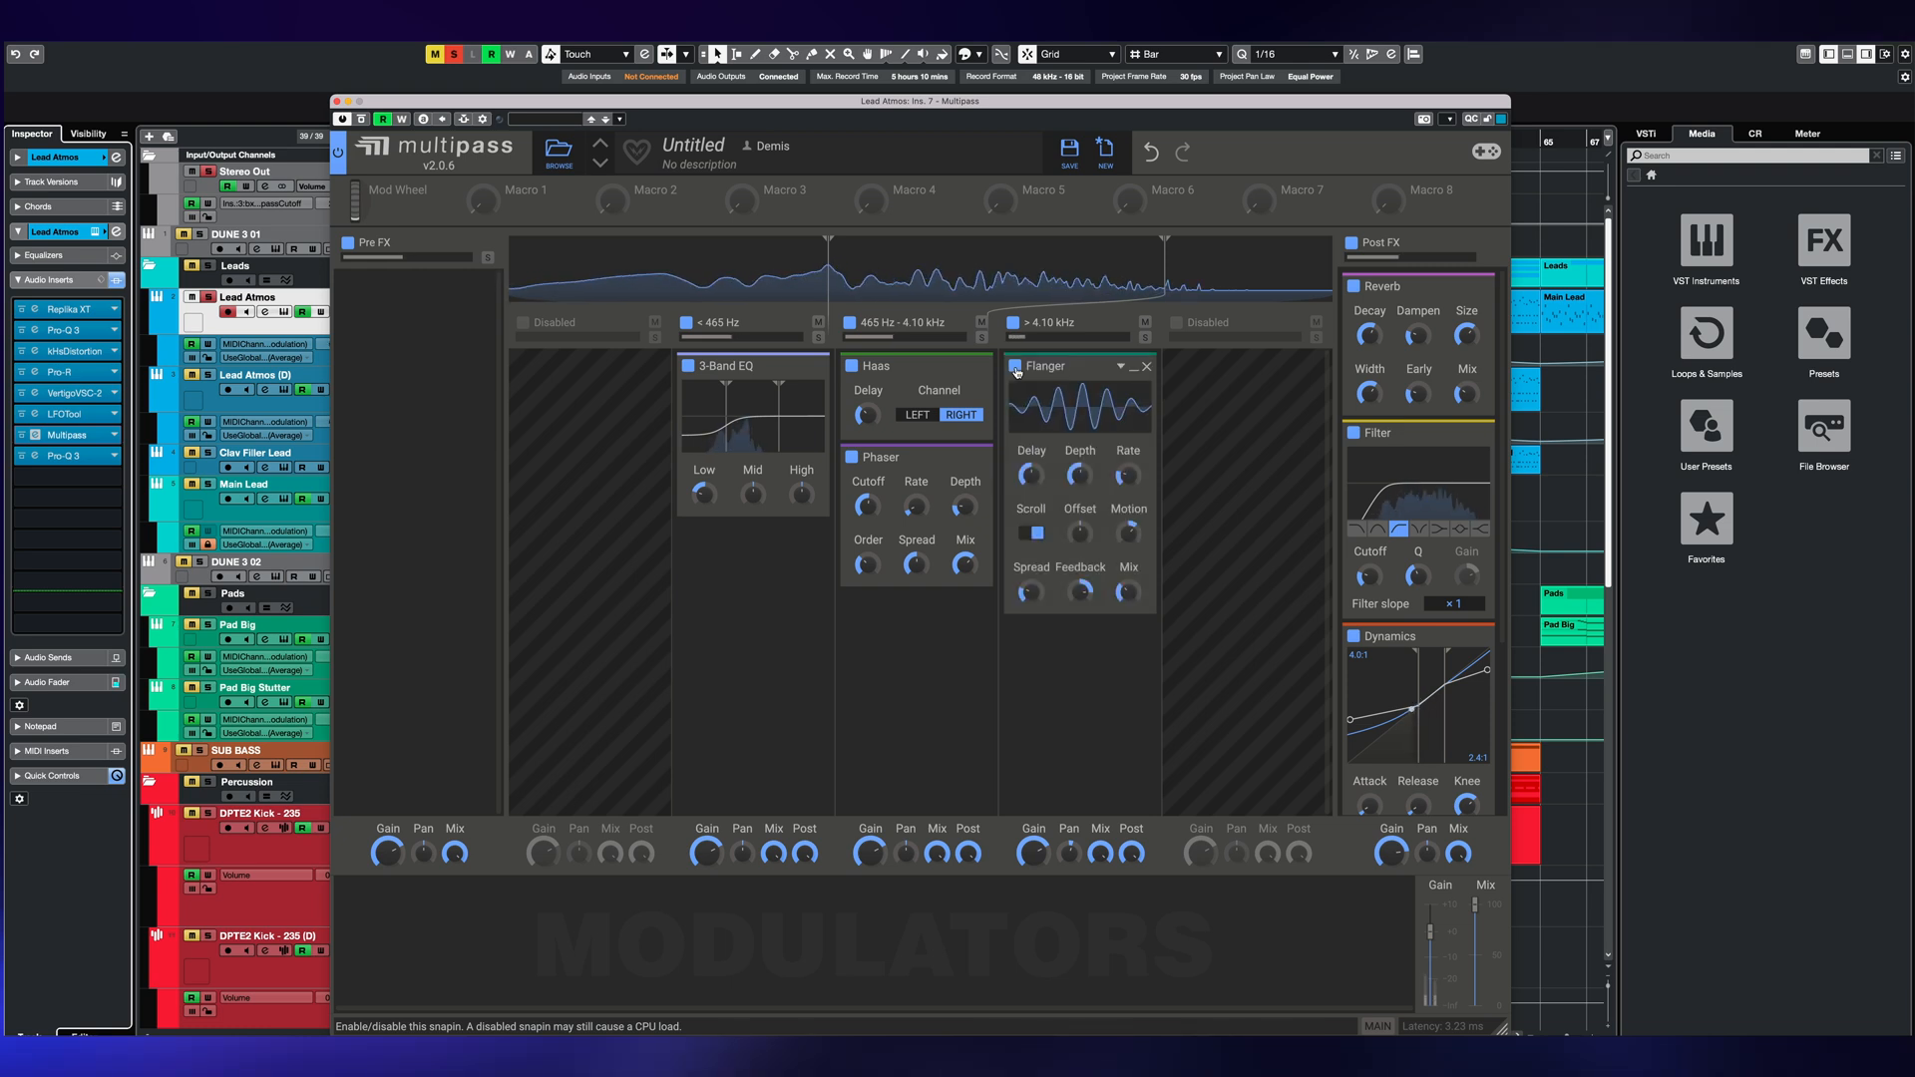
left_click(1015, 366)
left_click(1015, 366)
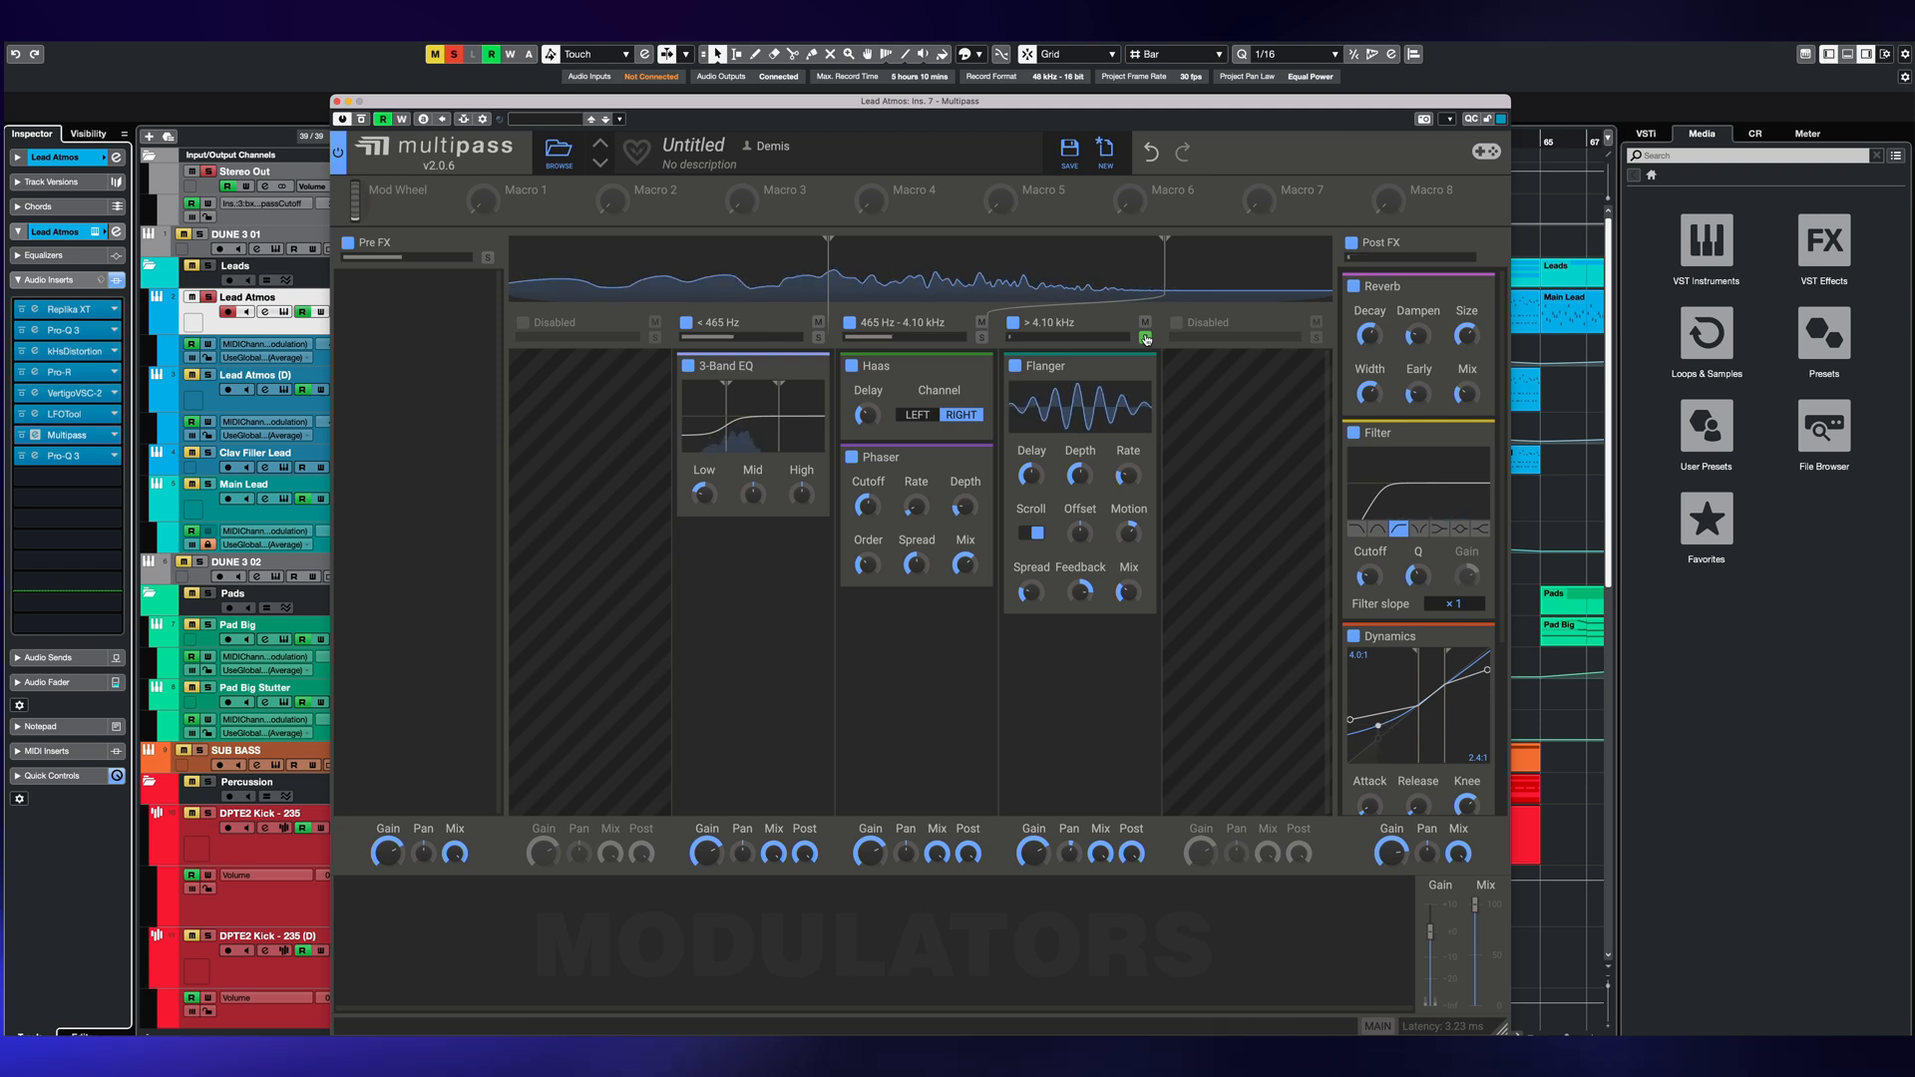
left_click(1015, 366)
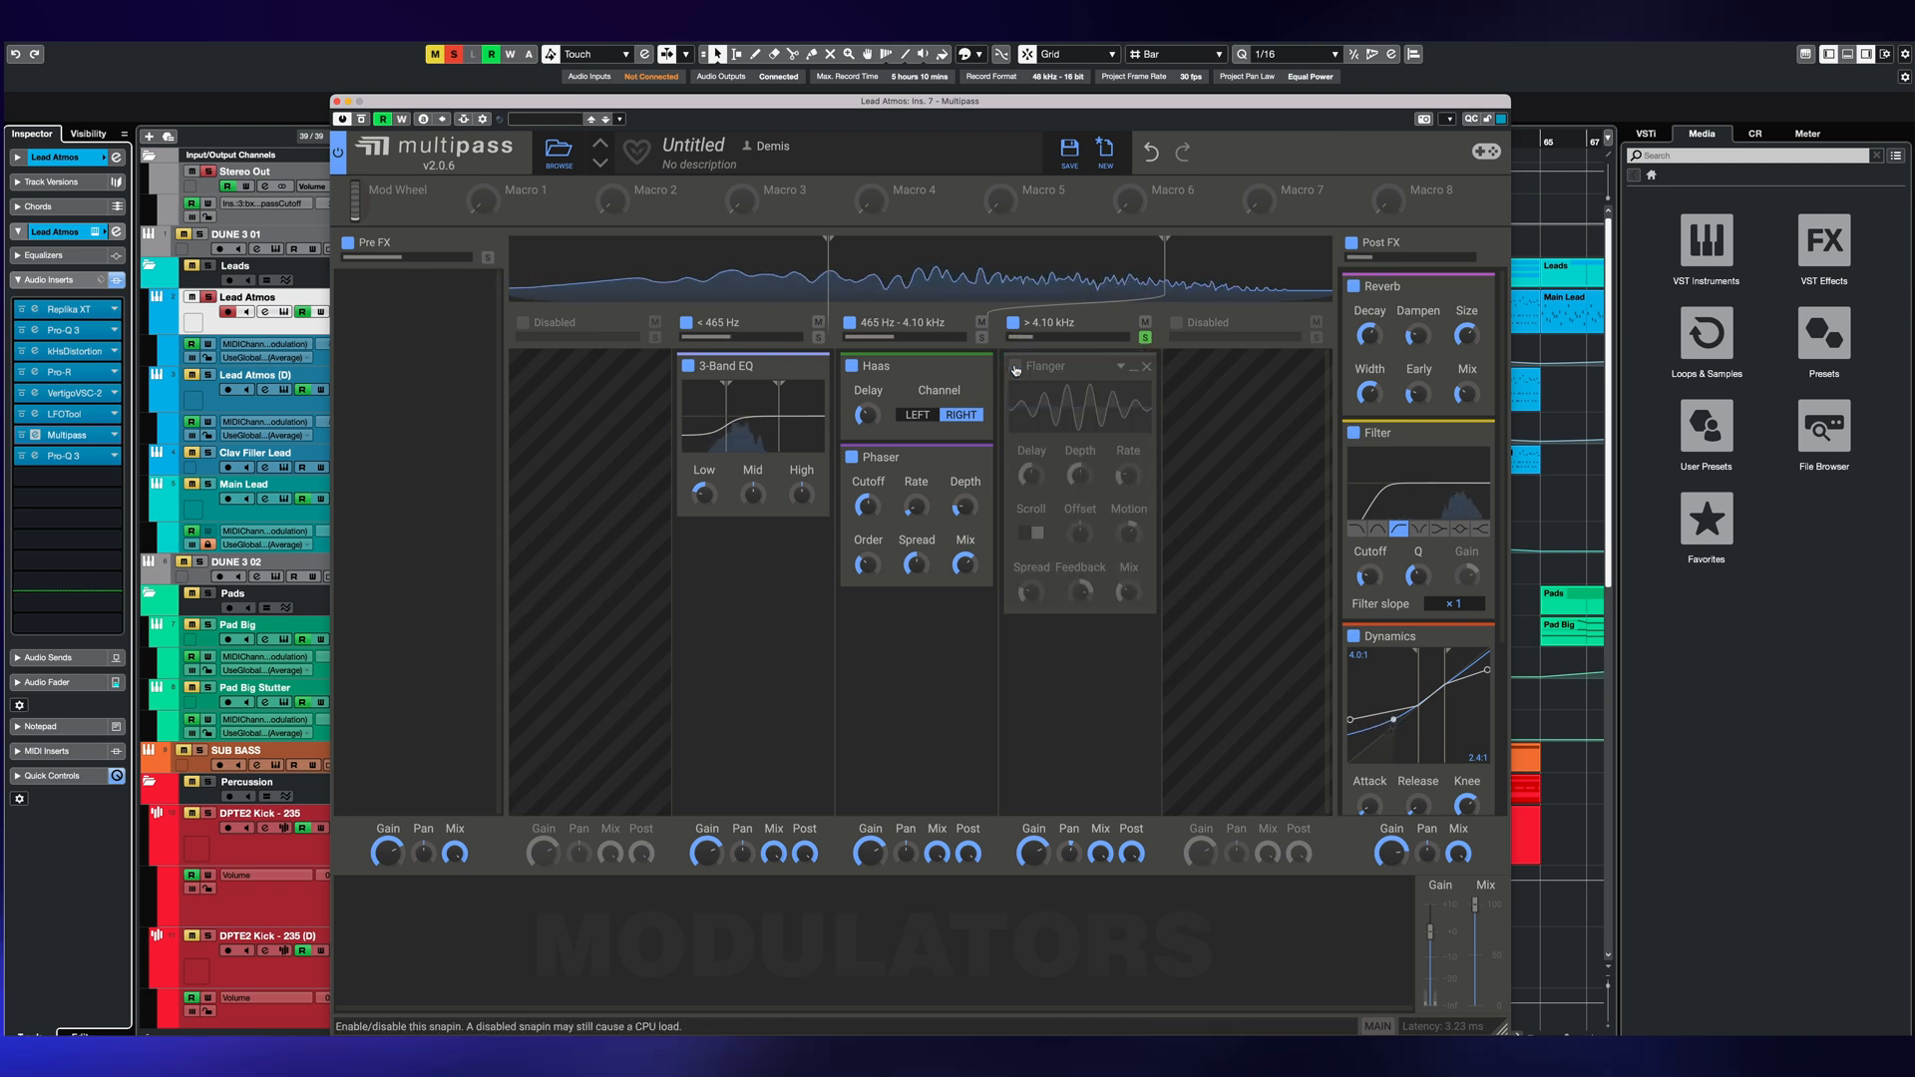
left_click(1014, 366)
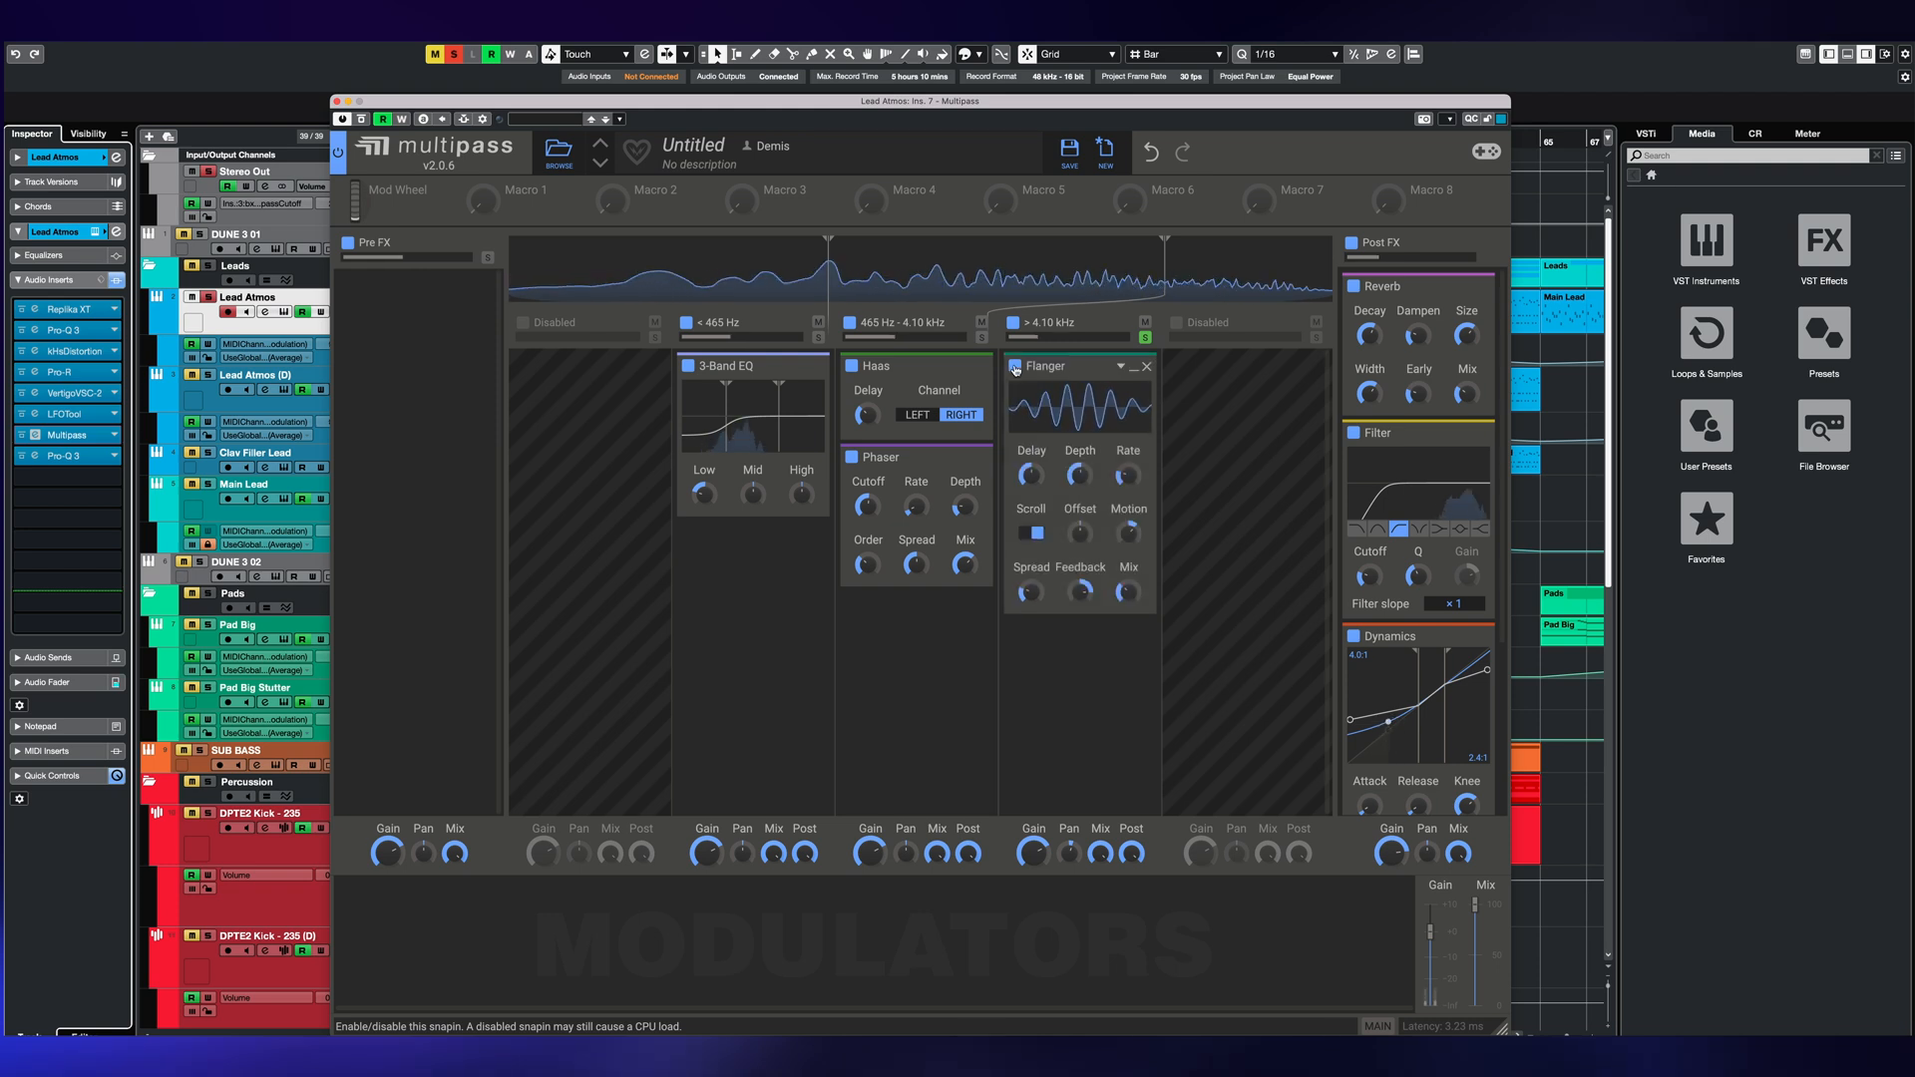
left_click(1145, 338)
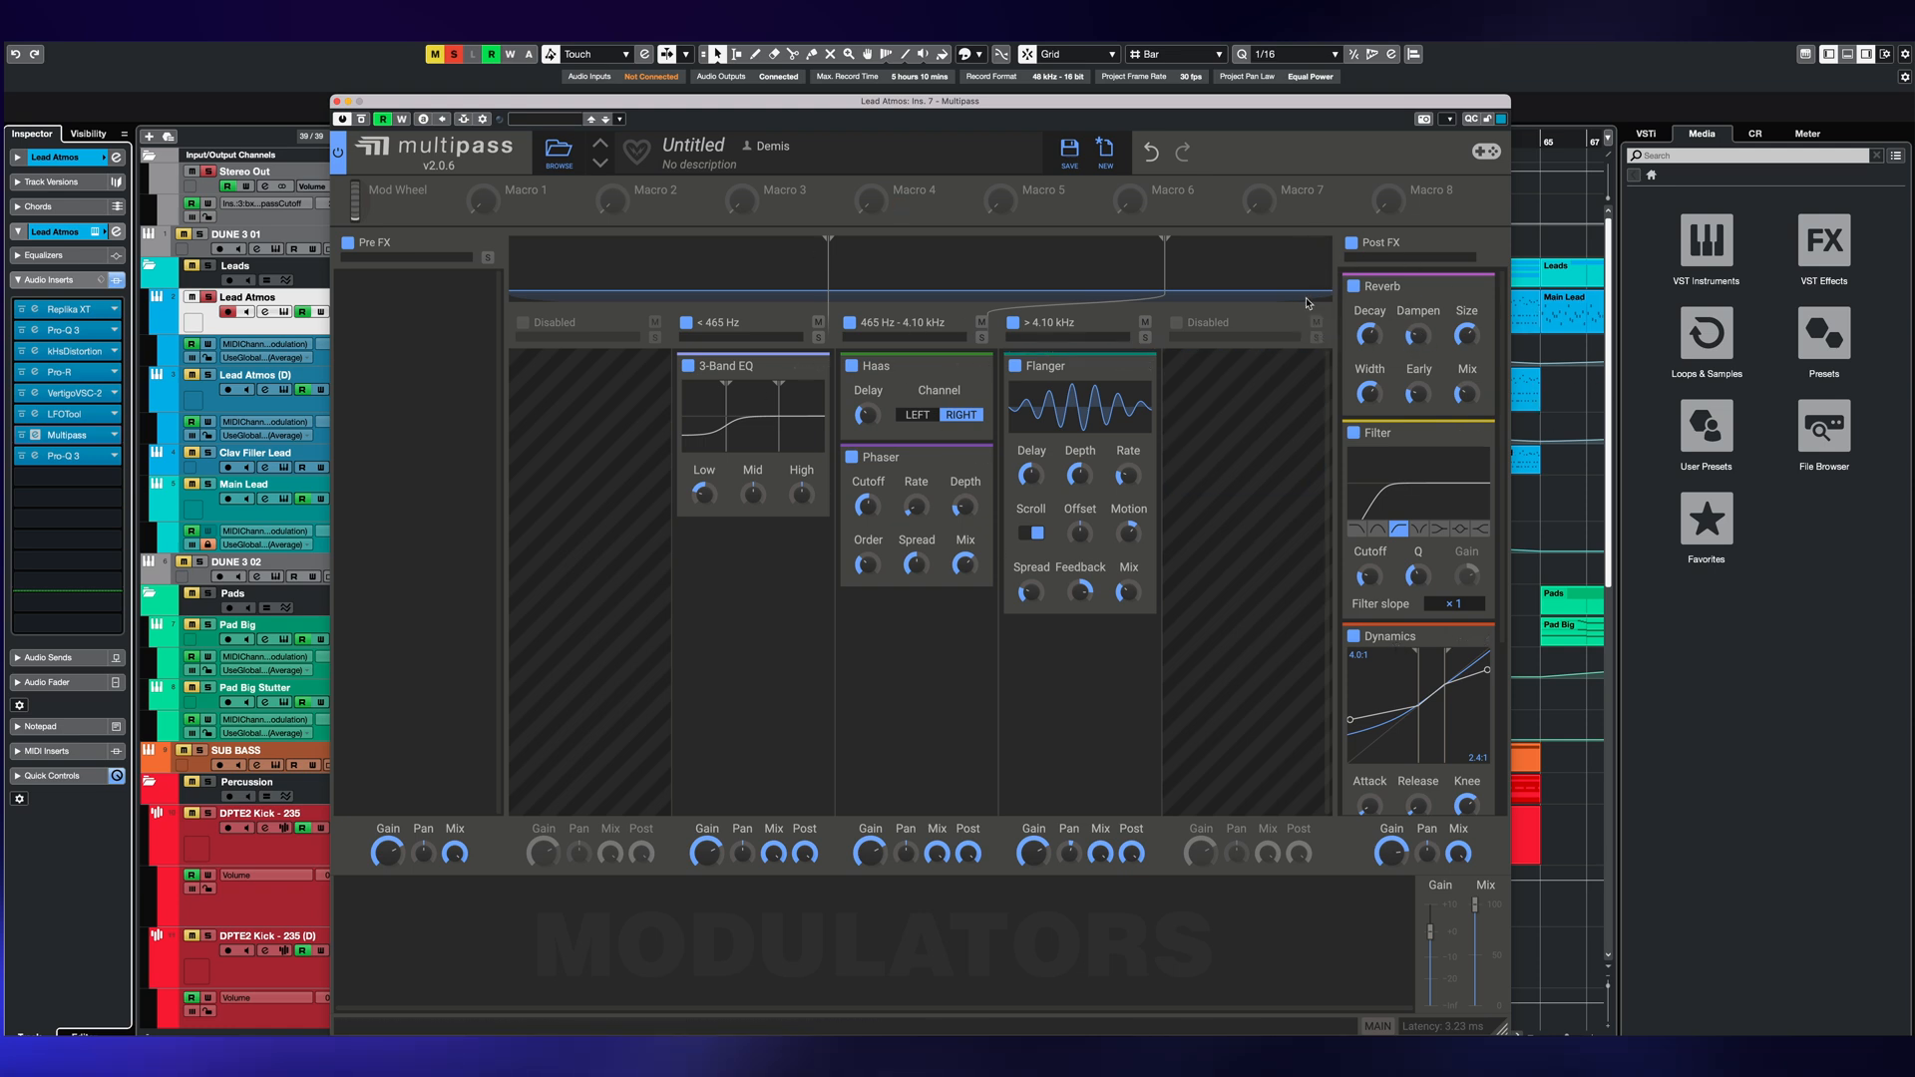
- Play the loop and switch the entire Post FX section off and on to compare the sound
key("space")
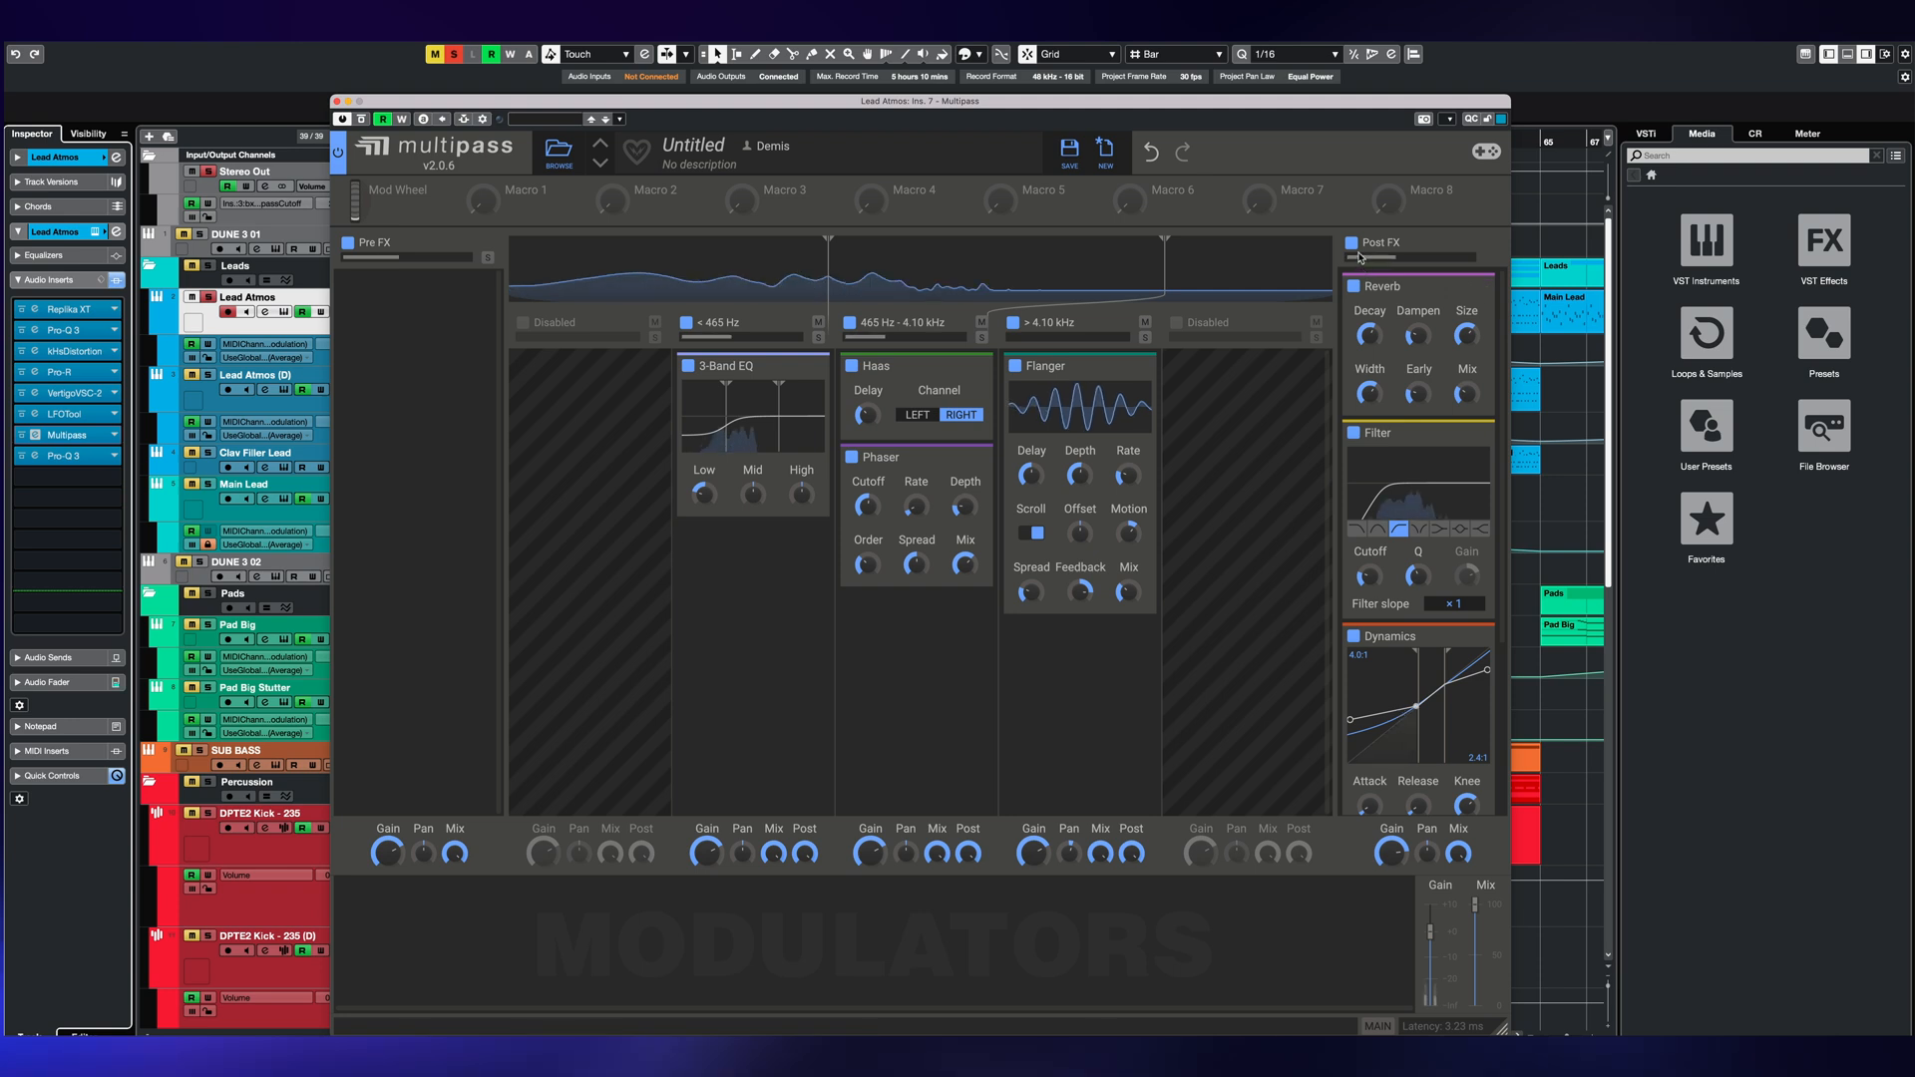
left_click(1353, 243)
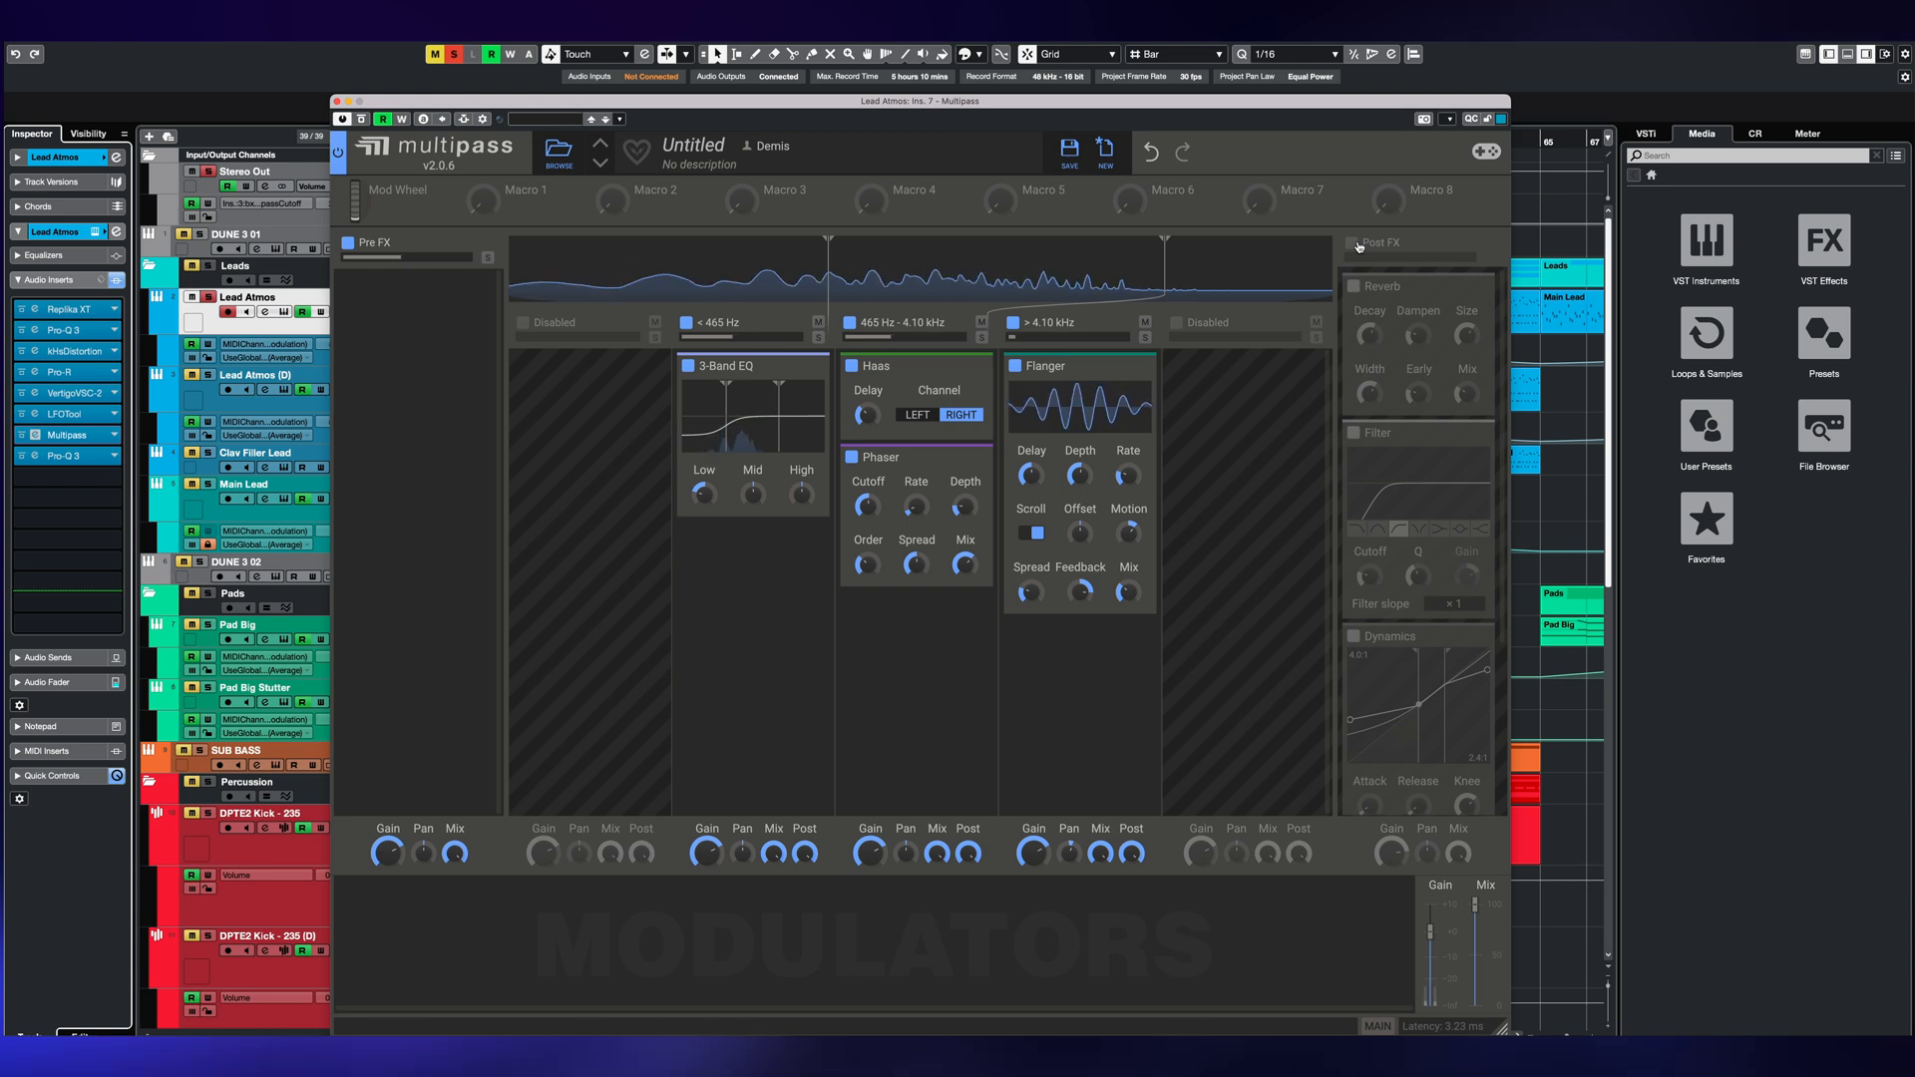
left_click(1355, 244)
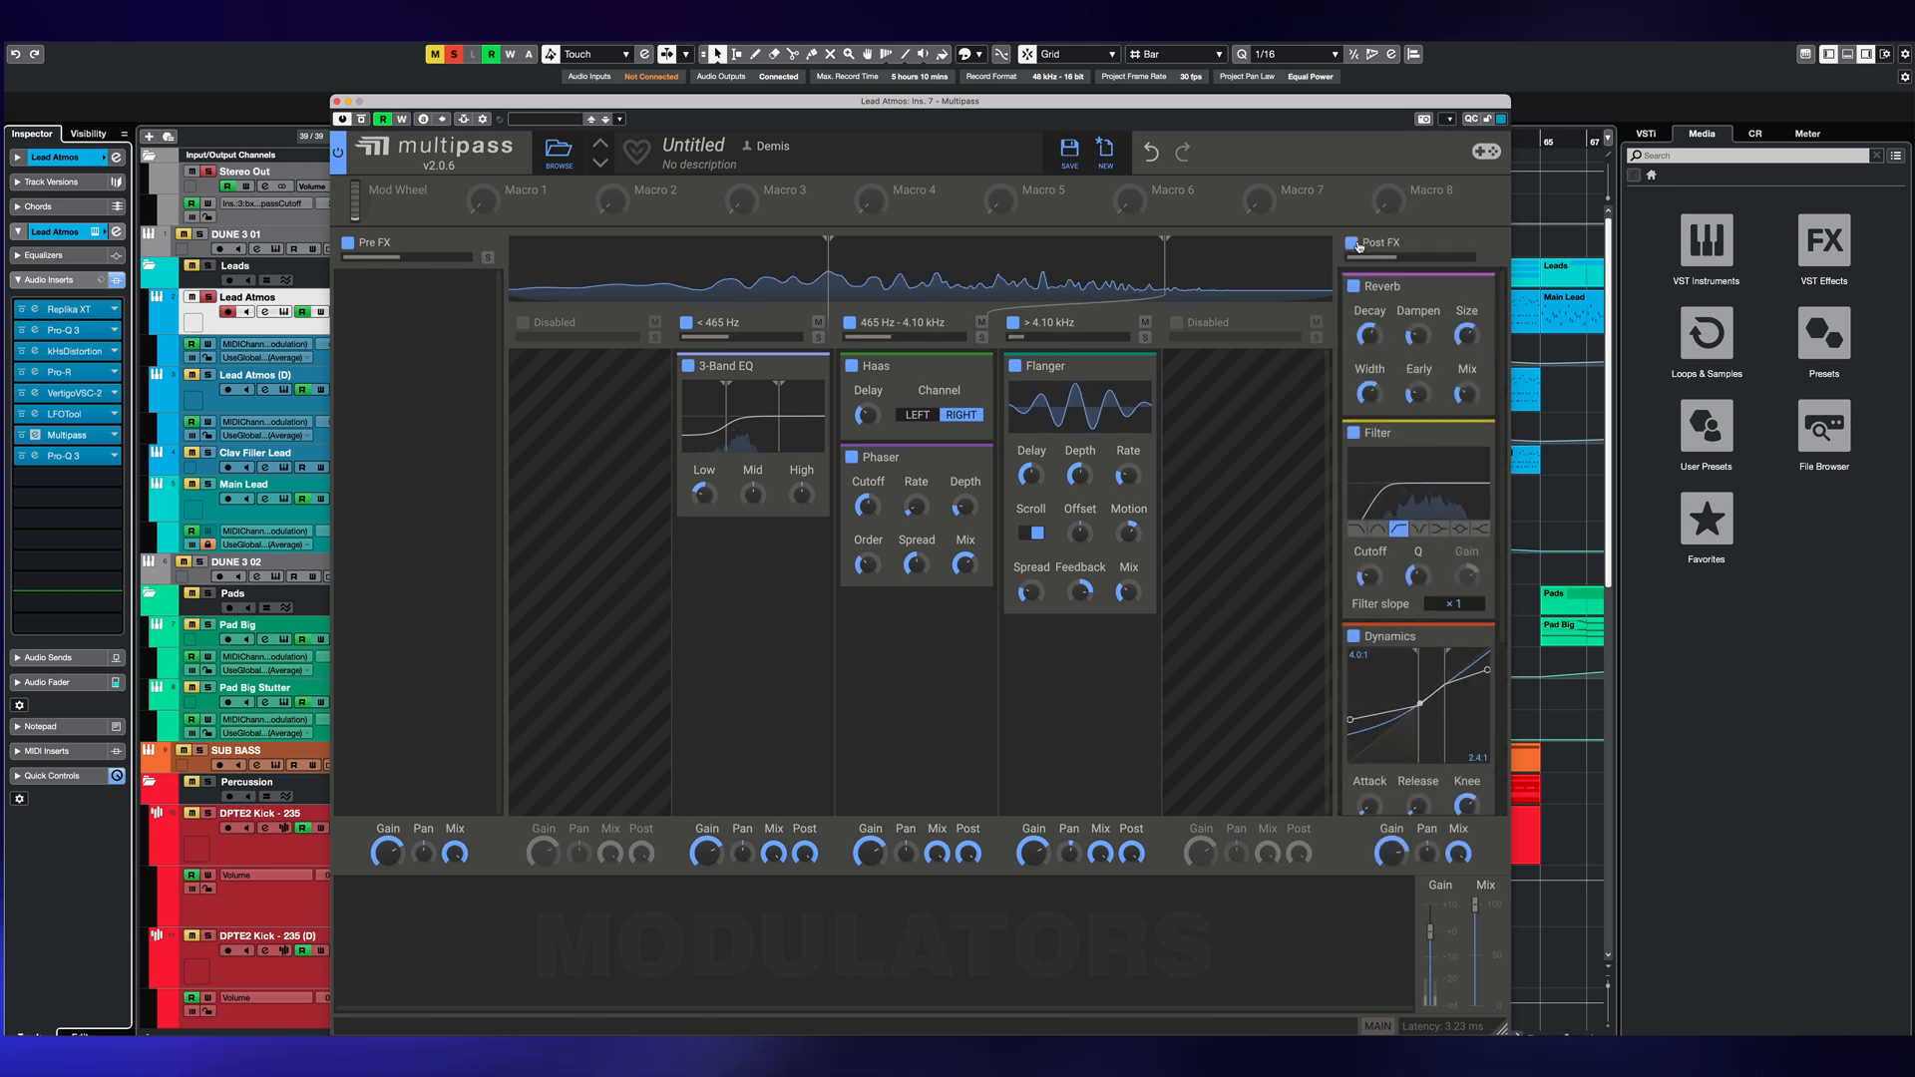
- Disable the Filter and Dynamics effects in Post FX to hear the Reverb on its own, and stop playback
left_click(1354, 440)
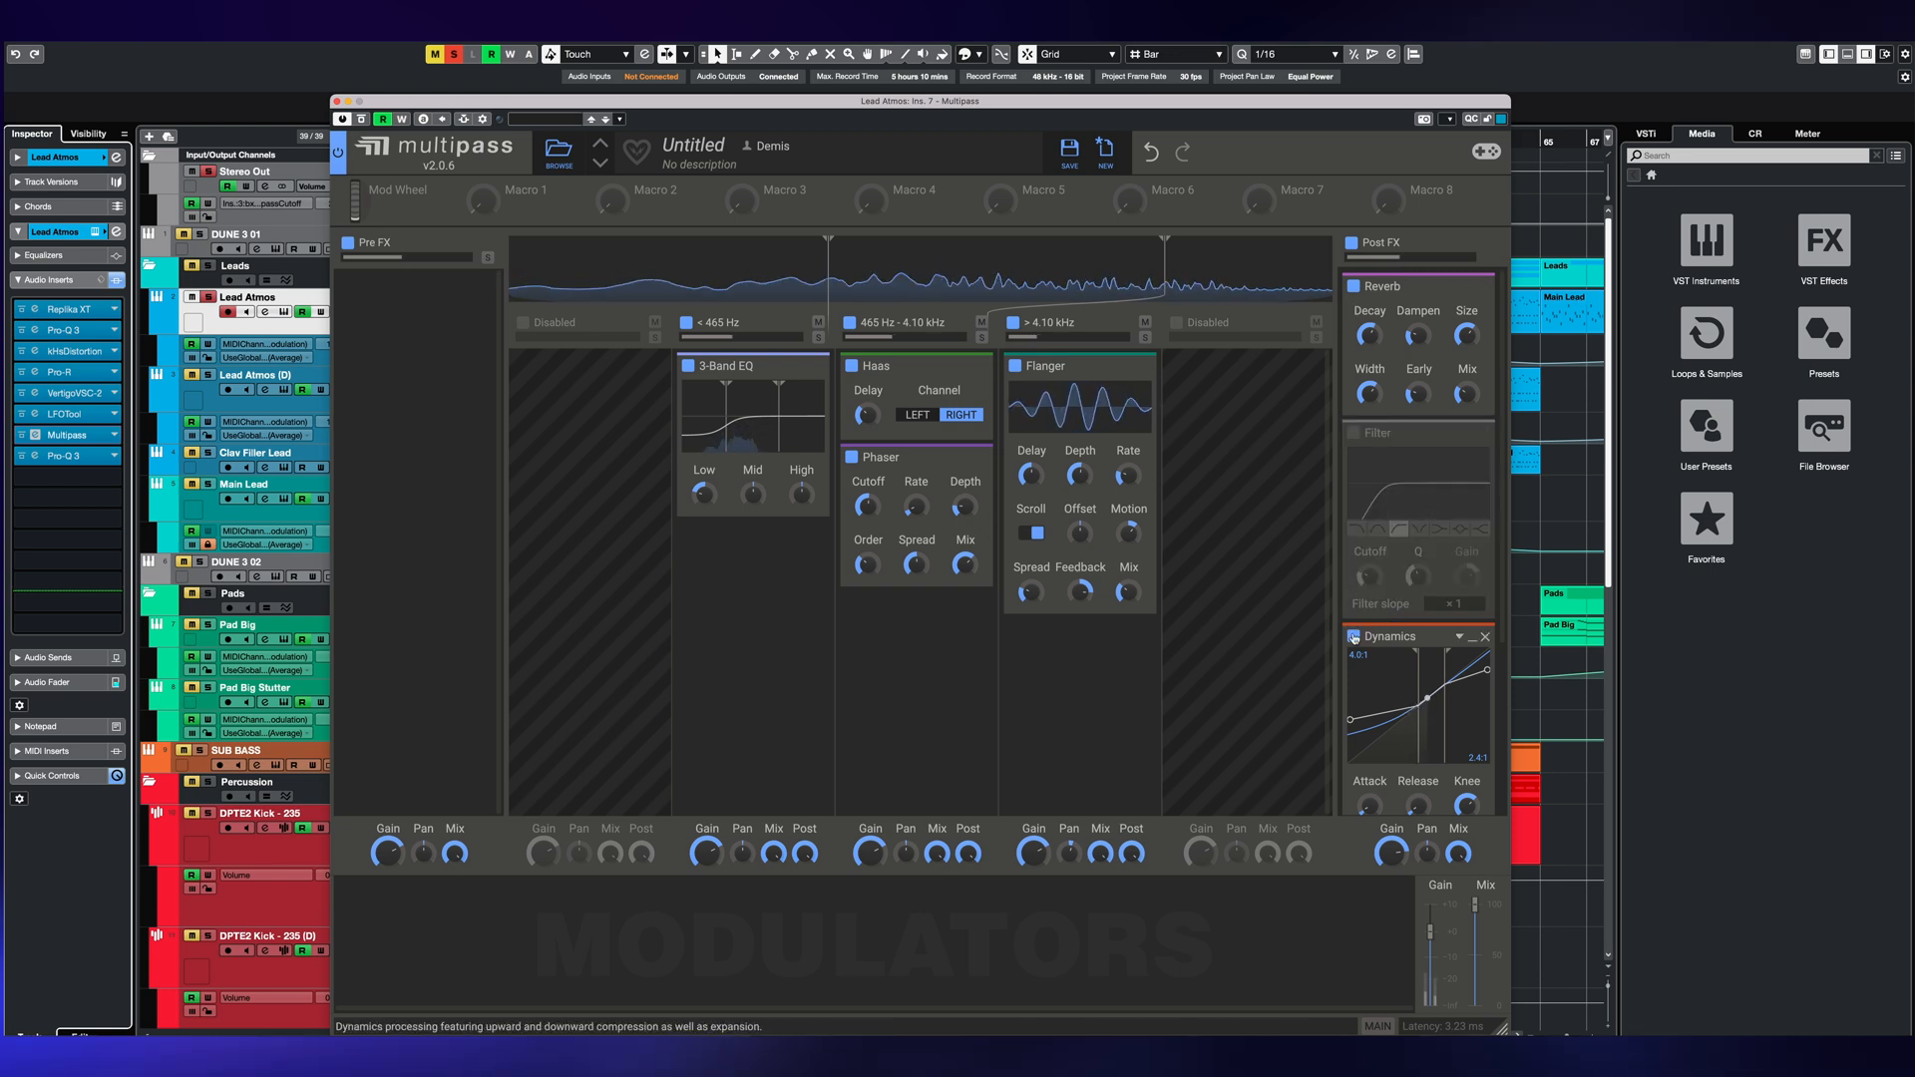
left_click(1354, 636)
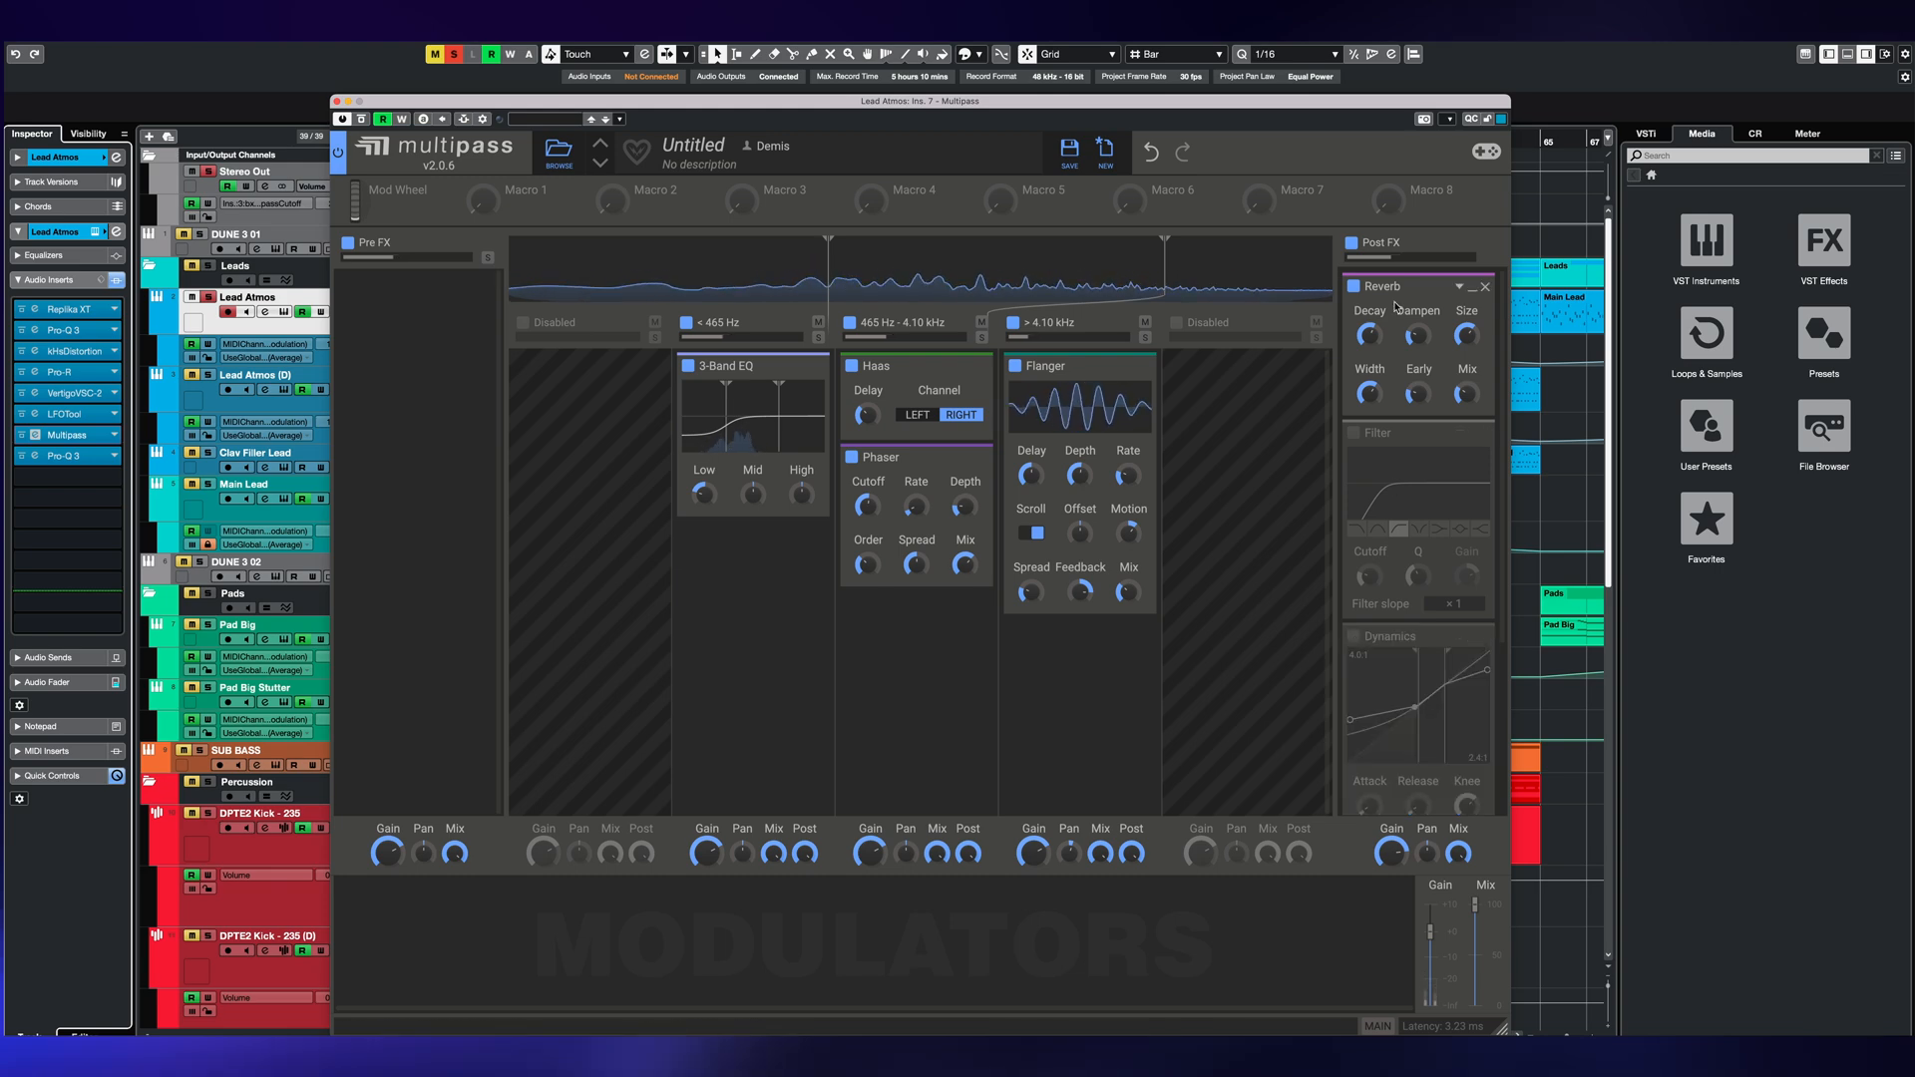
key("space")
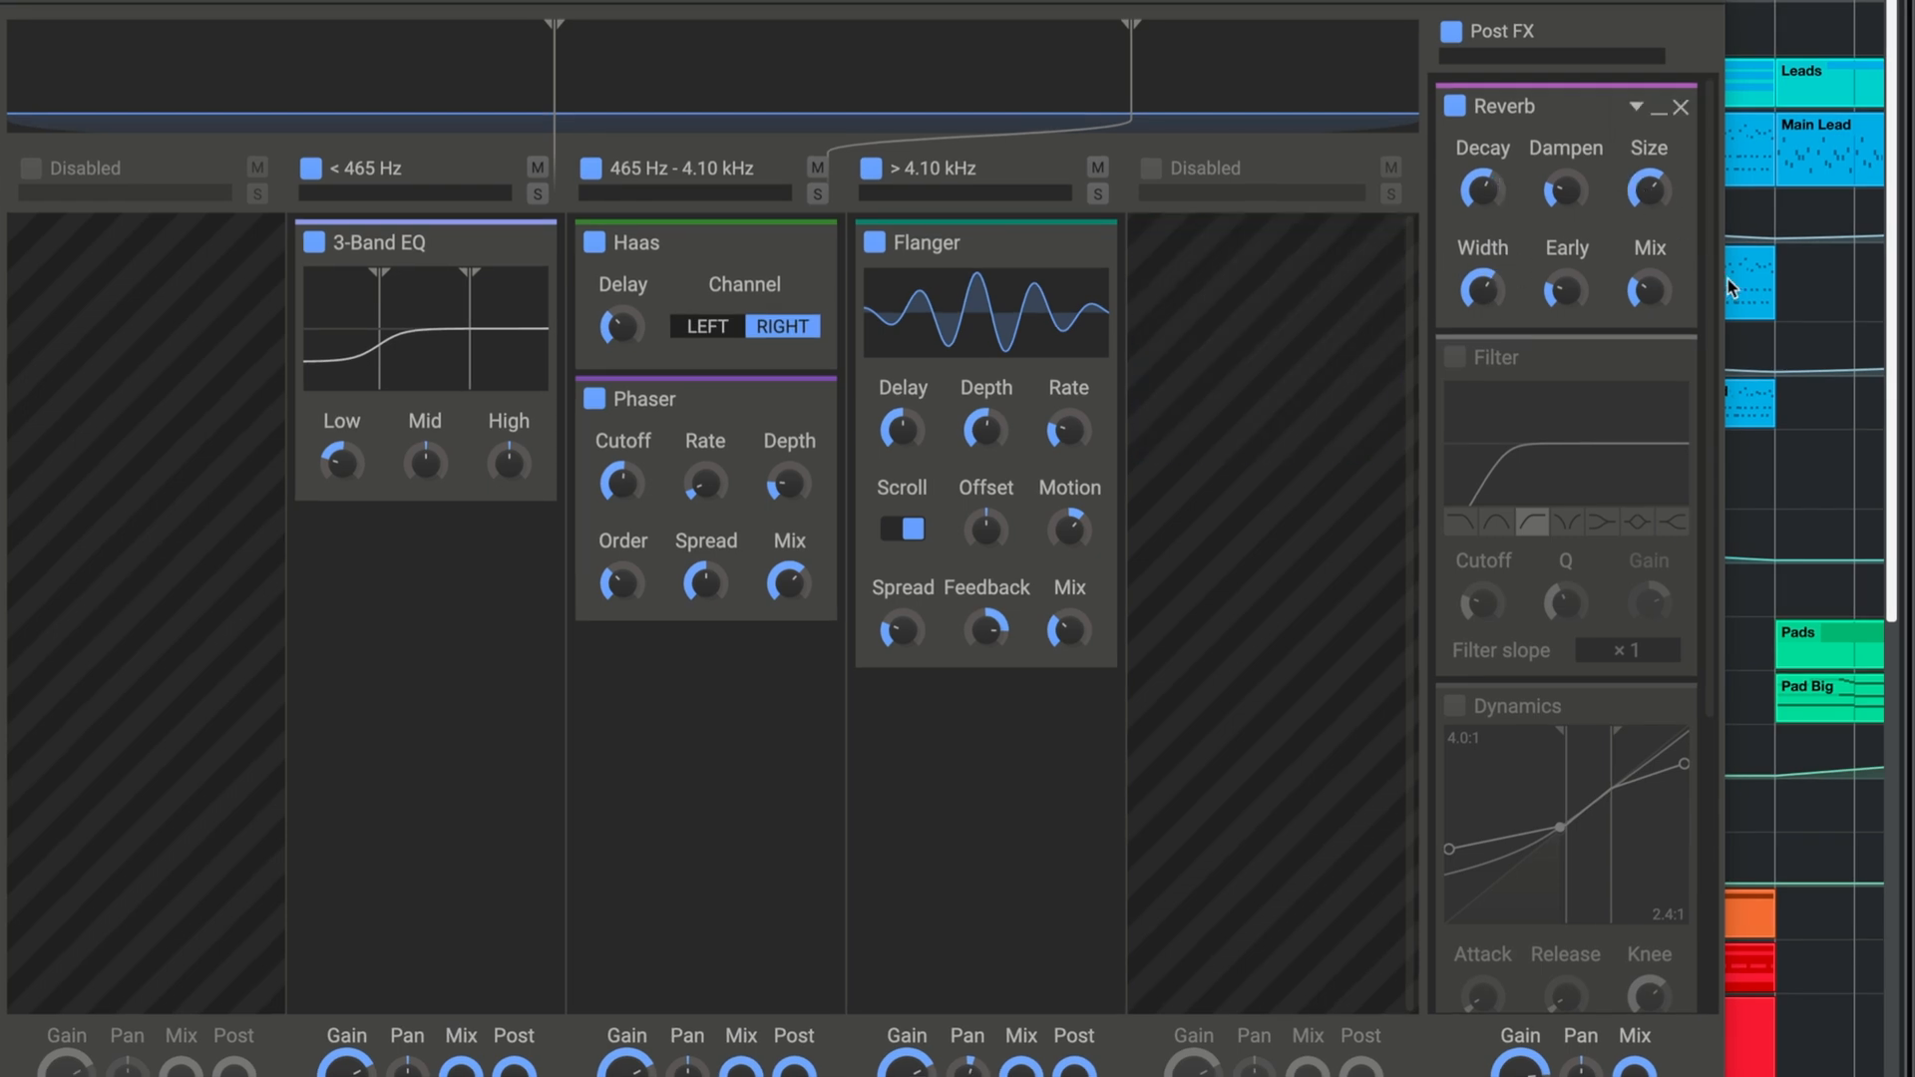
- Re-enable the Filter and Dynamics effects in the Post FX section
left_click(1456, 358)
scroll(1455, 361, "down", 3)
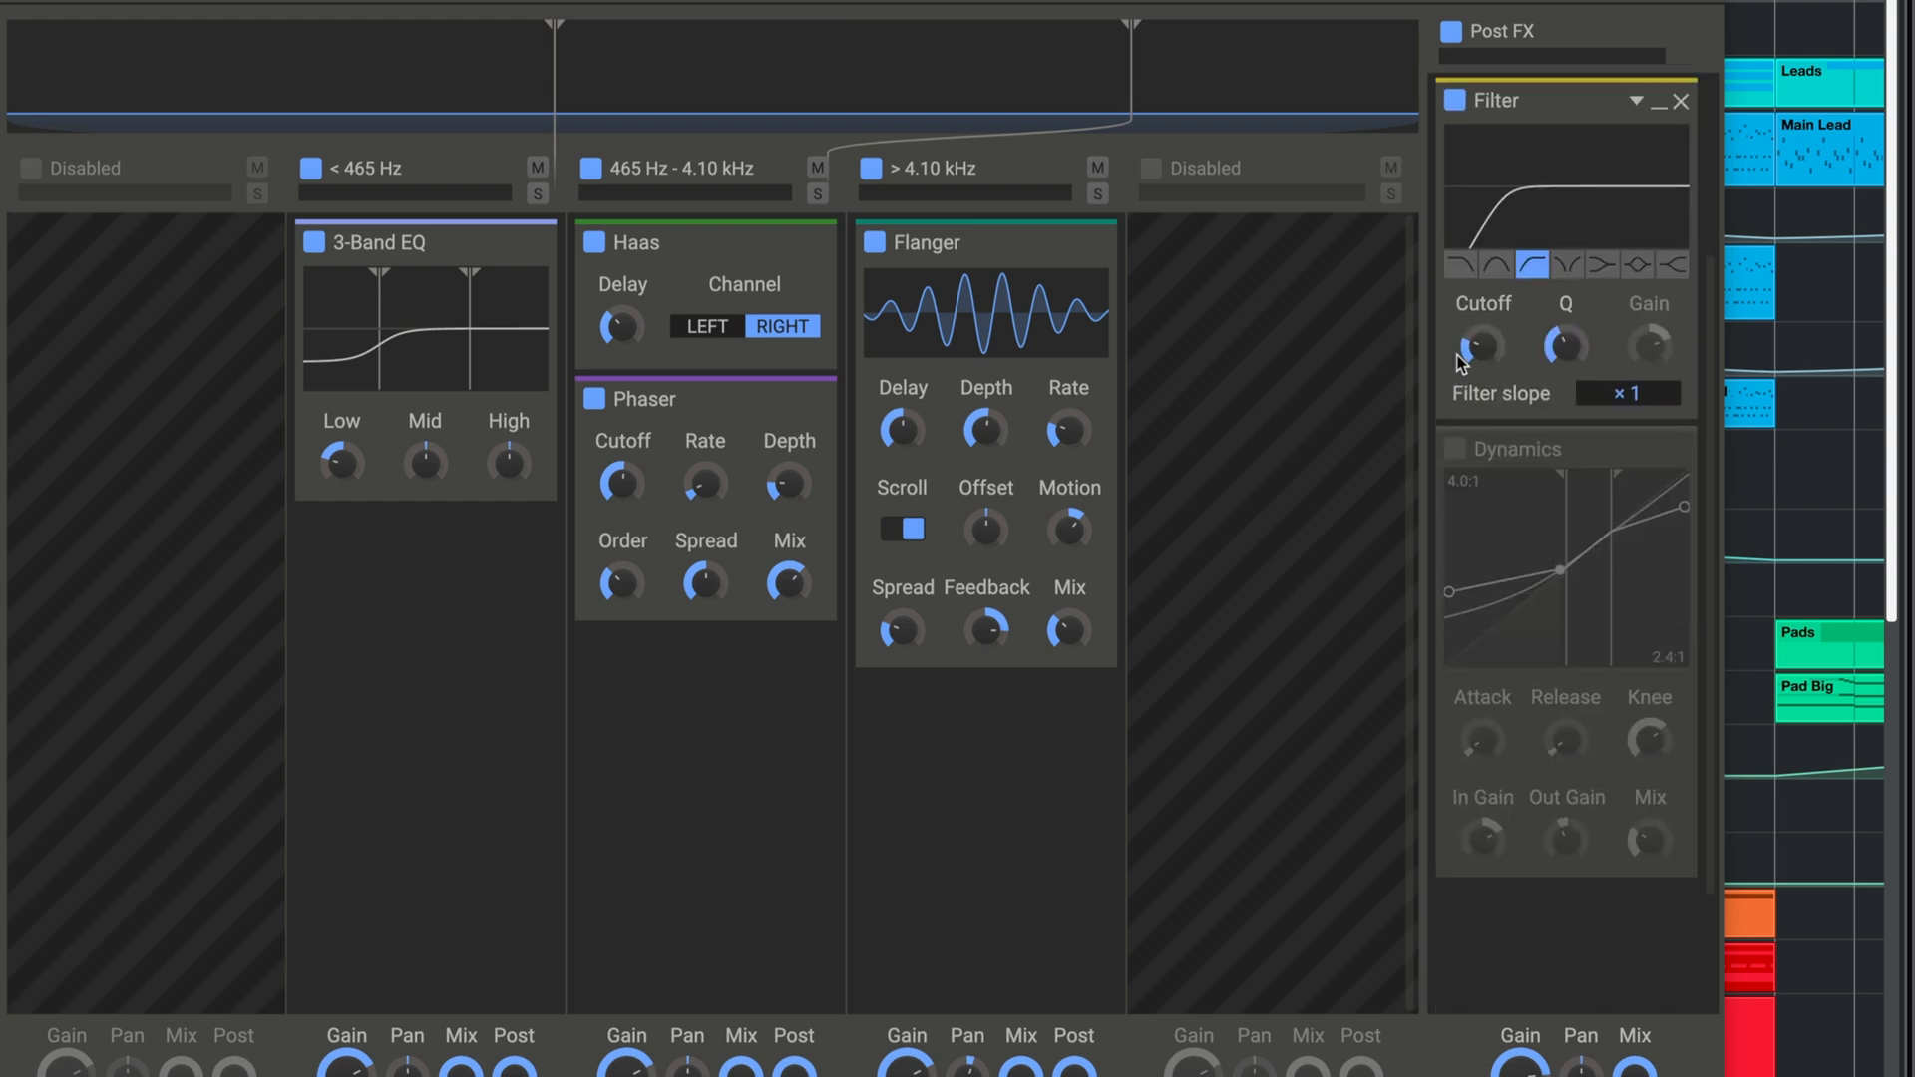
left_click(1455, 439)
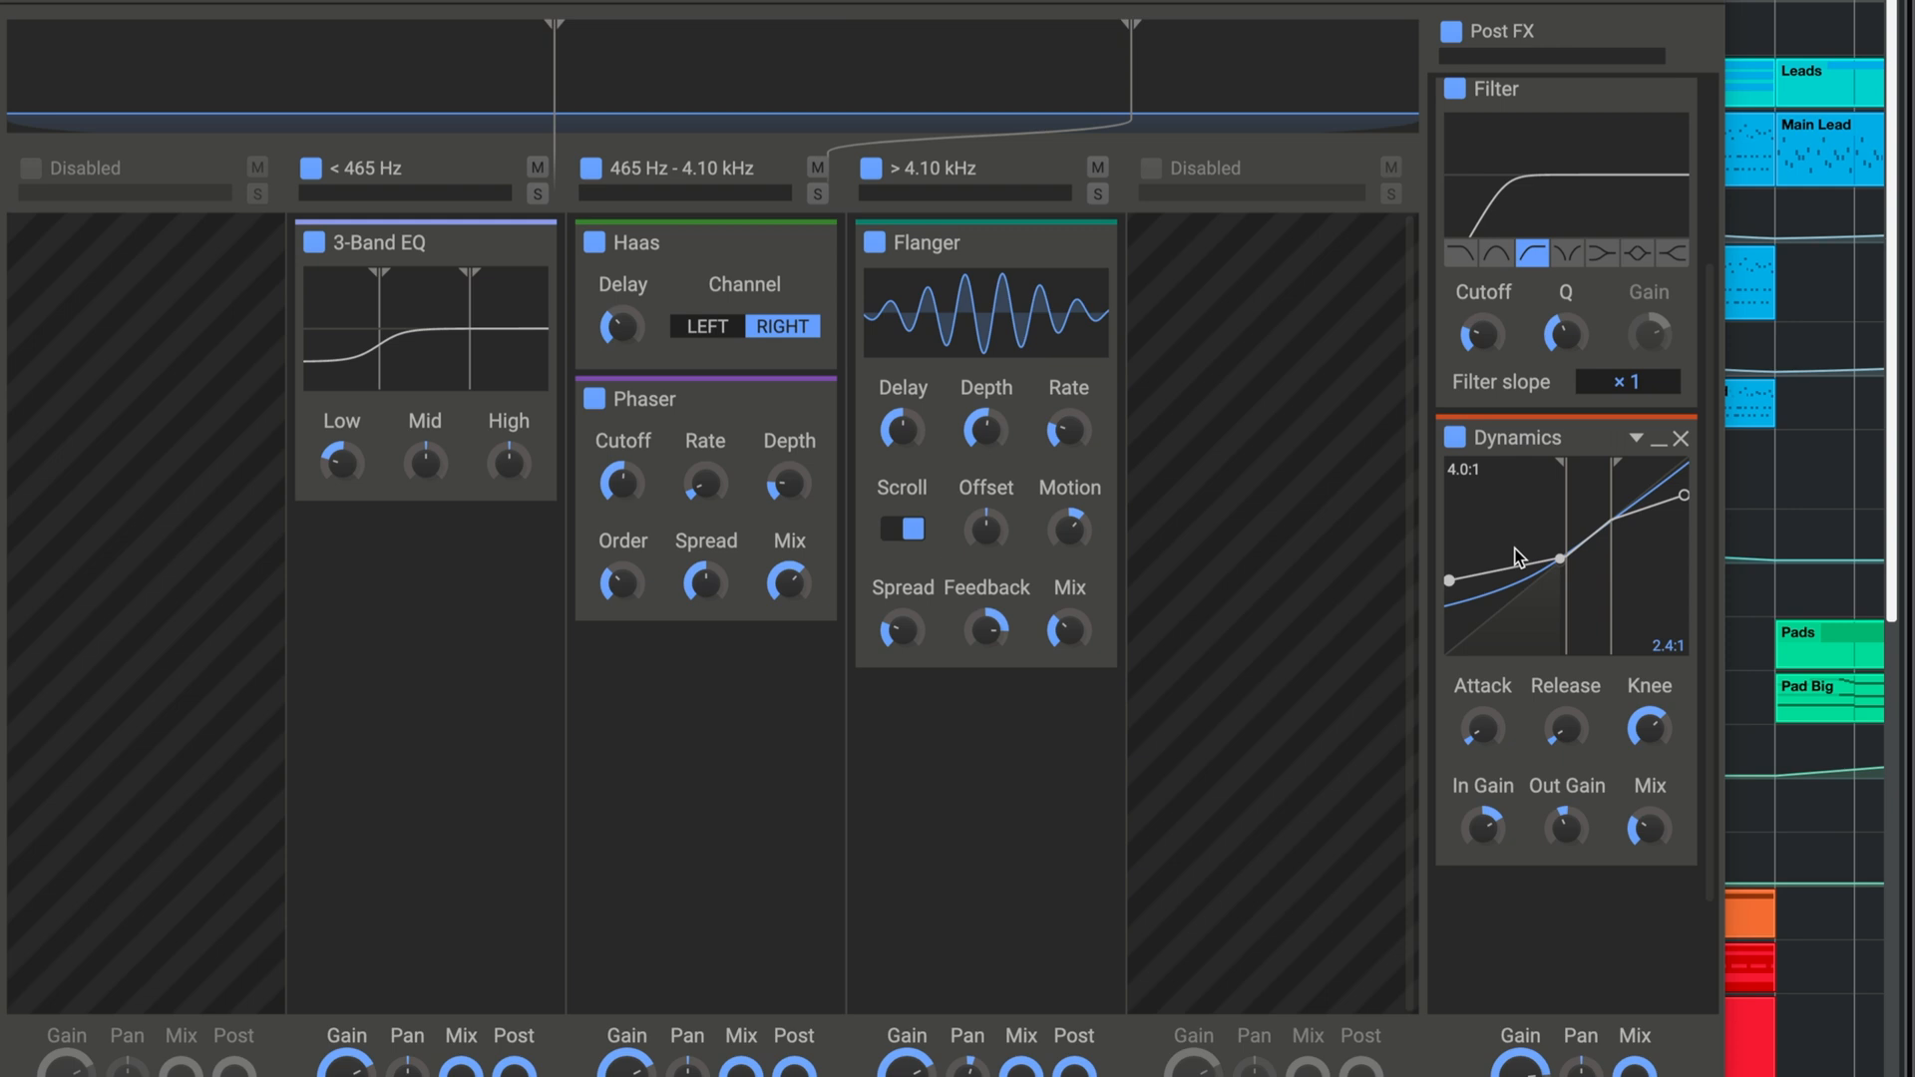
- Play the loop to compare the sound with Dynamics off and on, and take the Lead Atmos track out of solo
key("space")
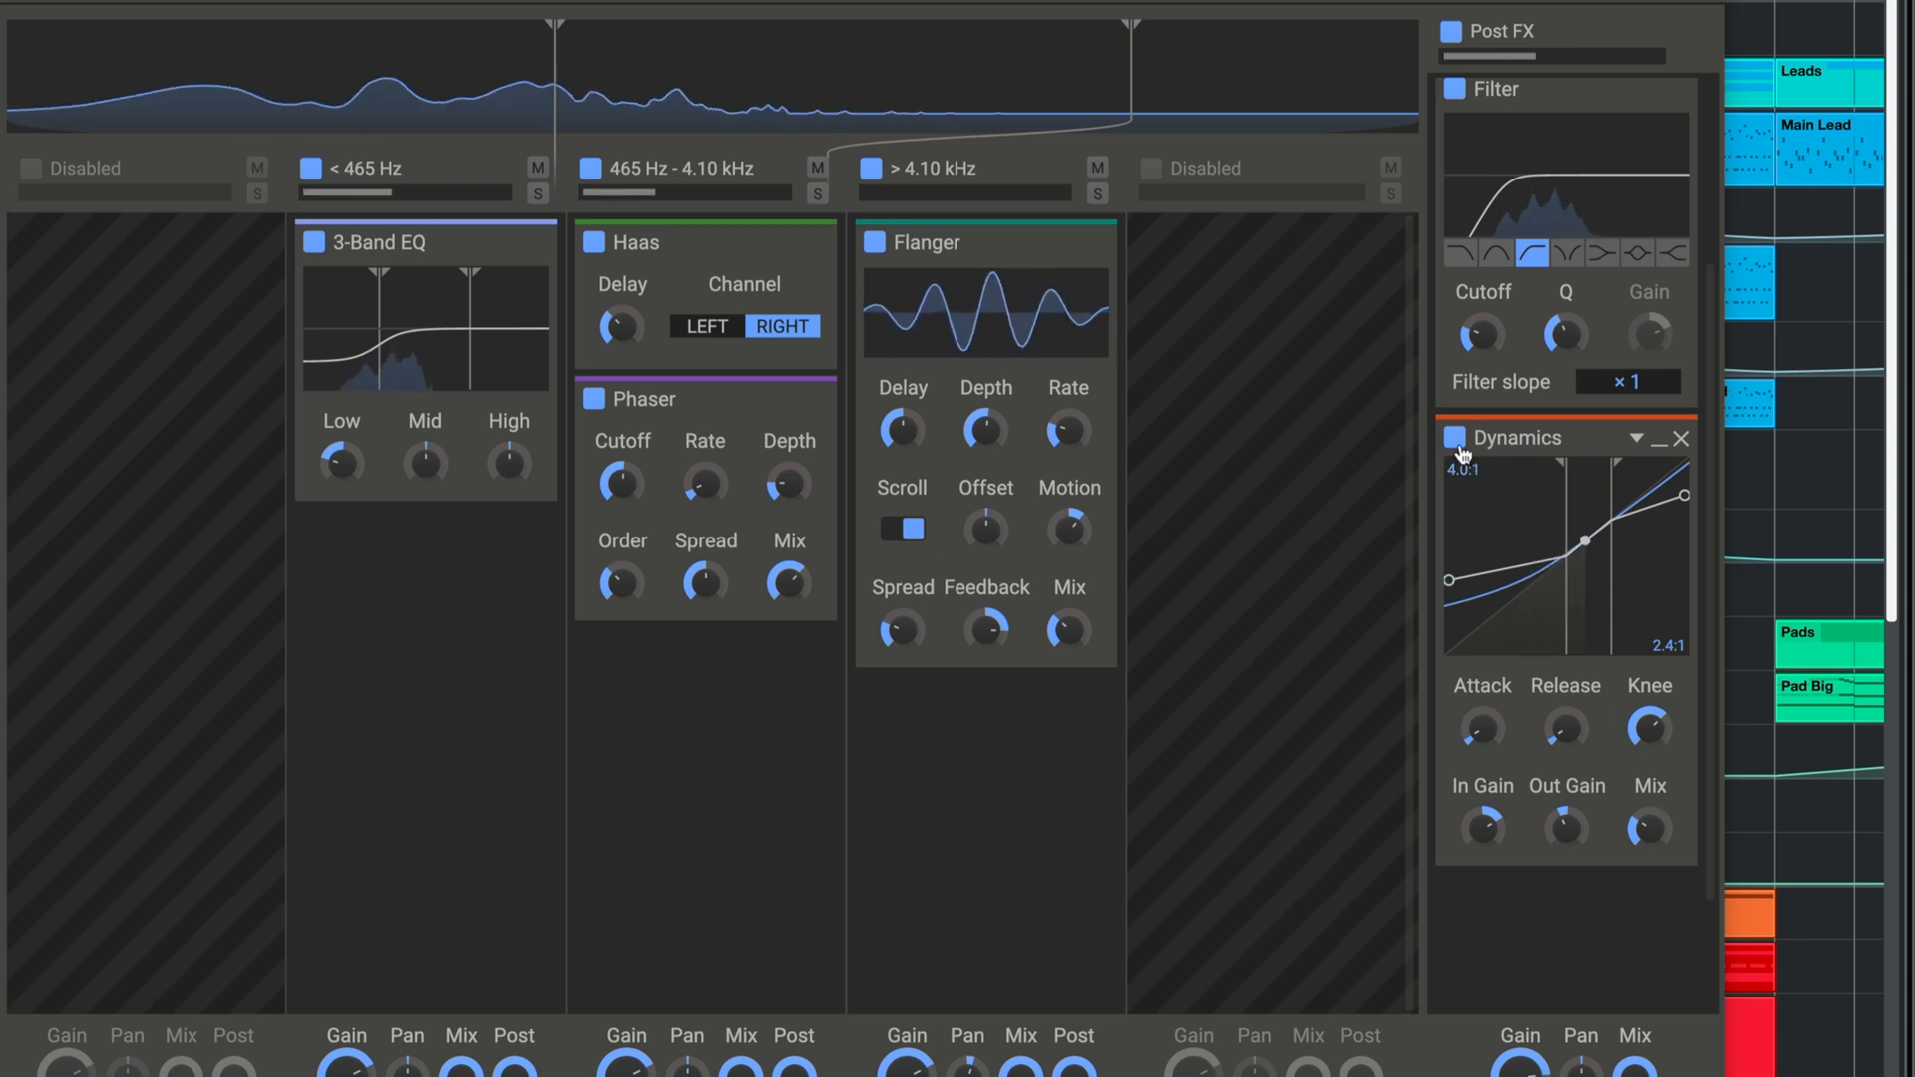
left_click(1458, 445)
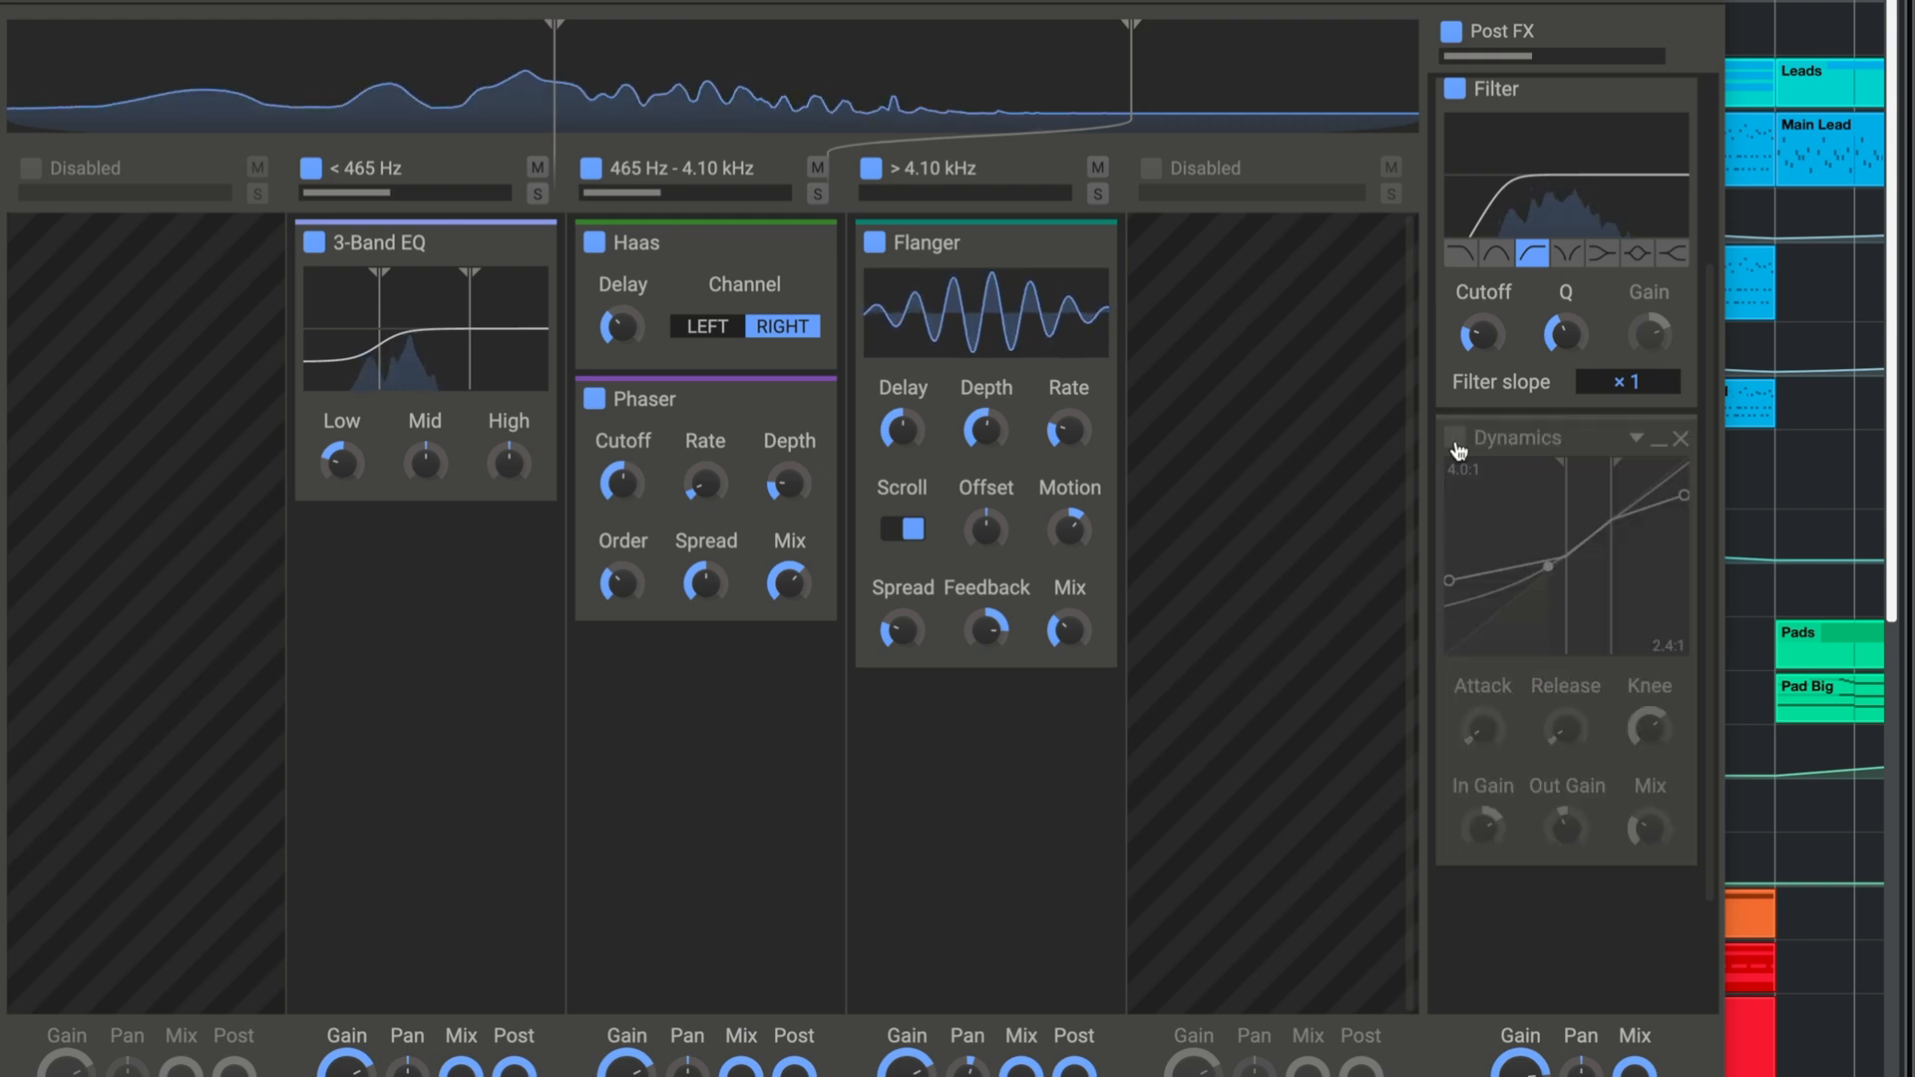
left_click(1457, 444)
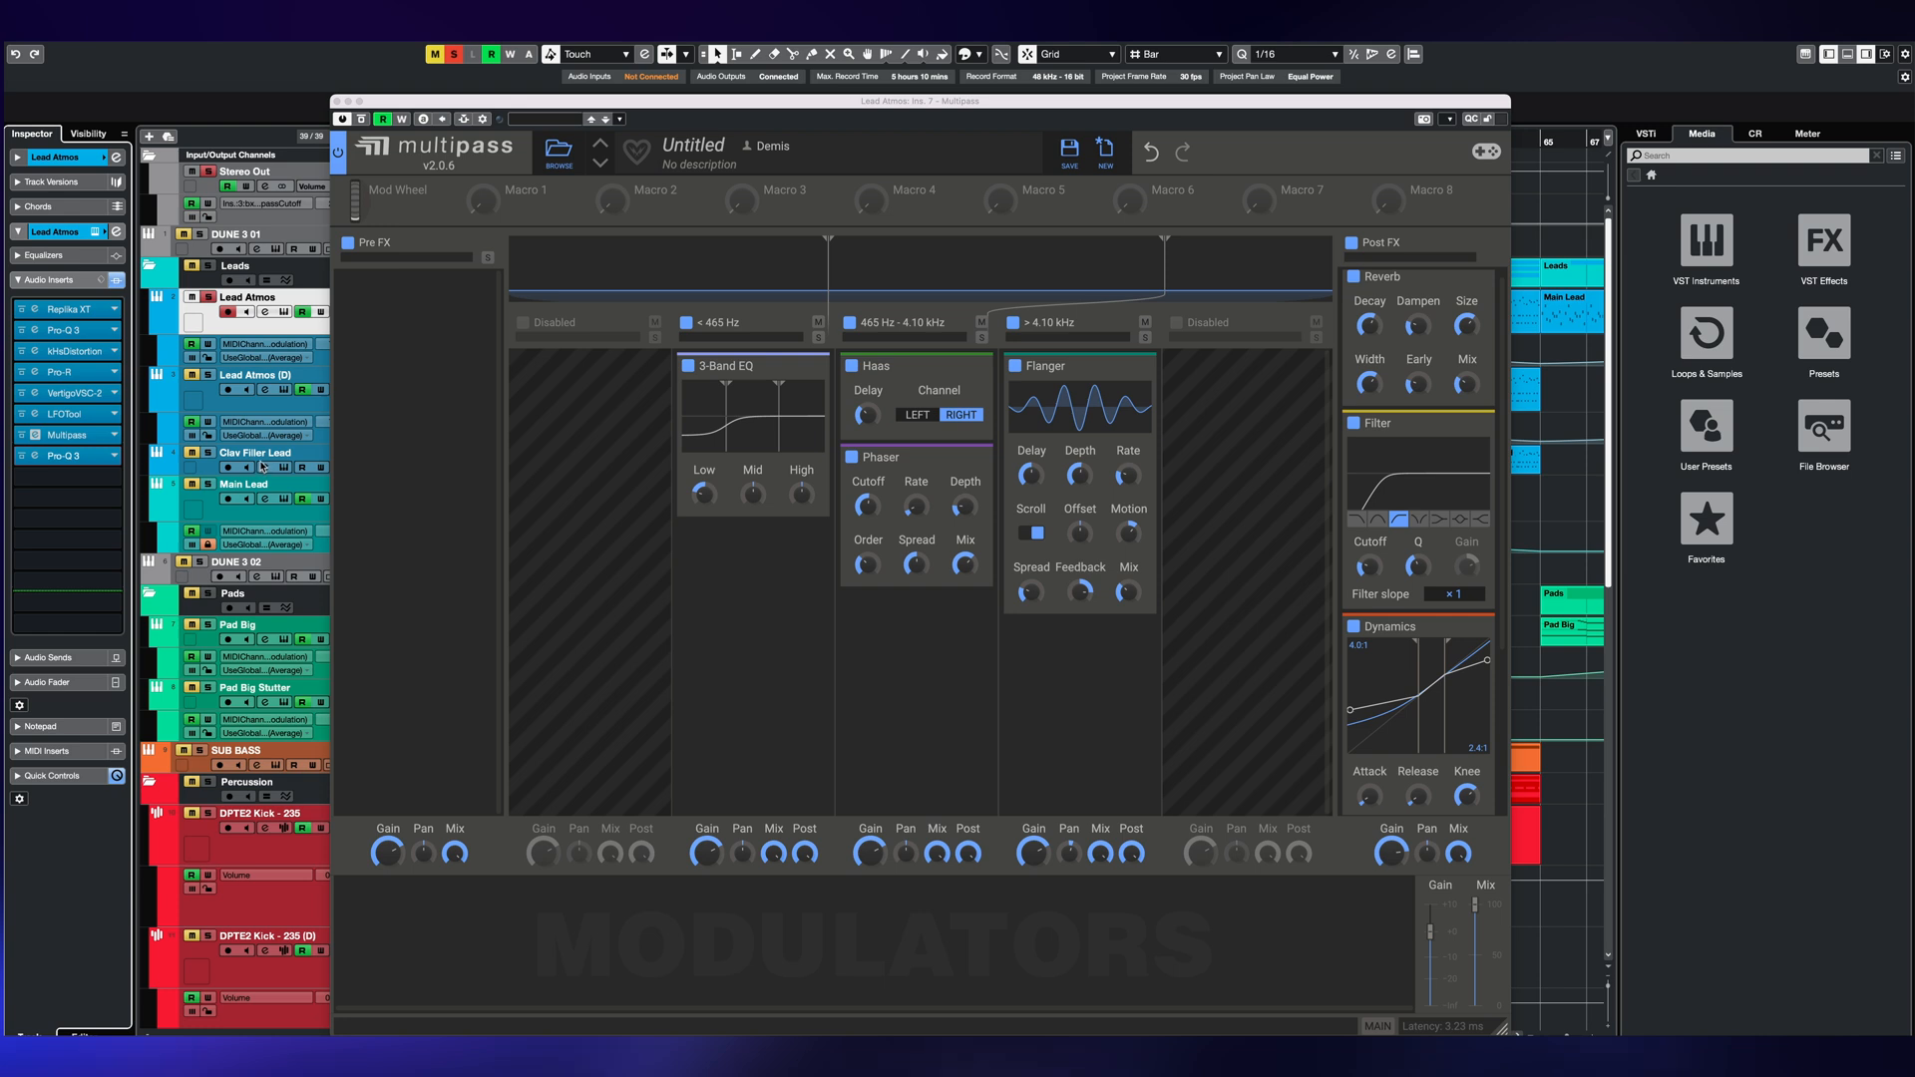
left_click(208, 297)
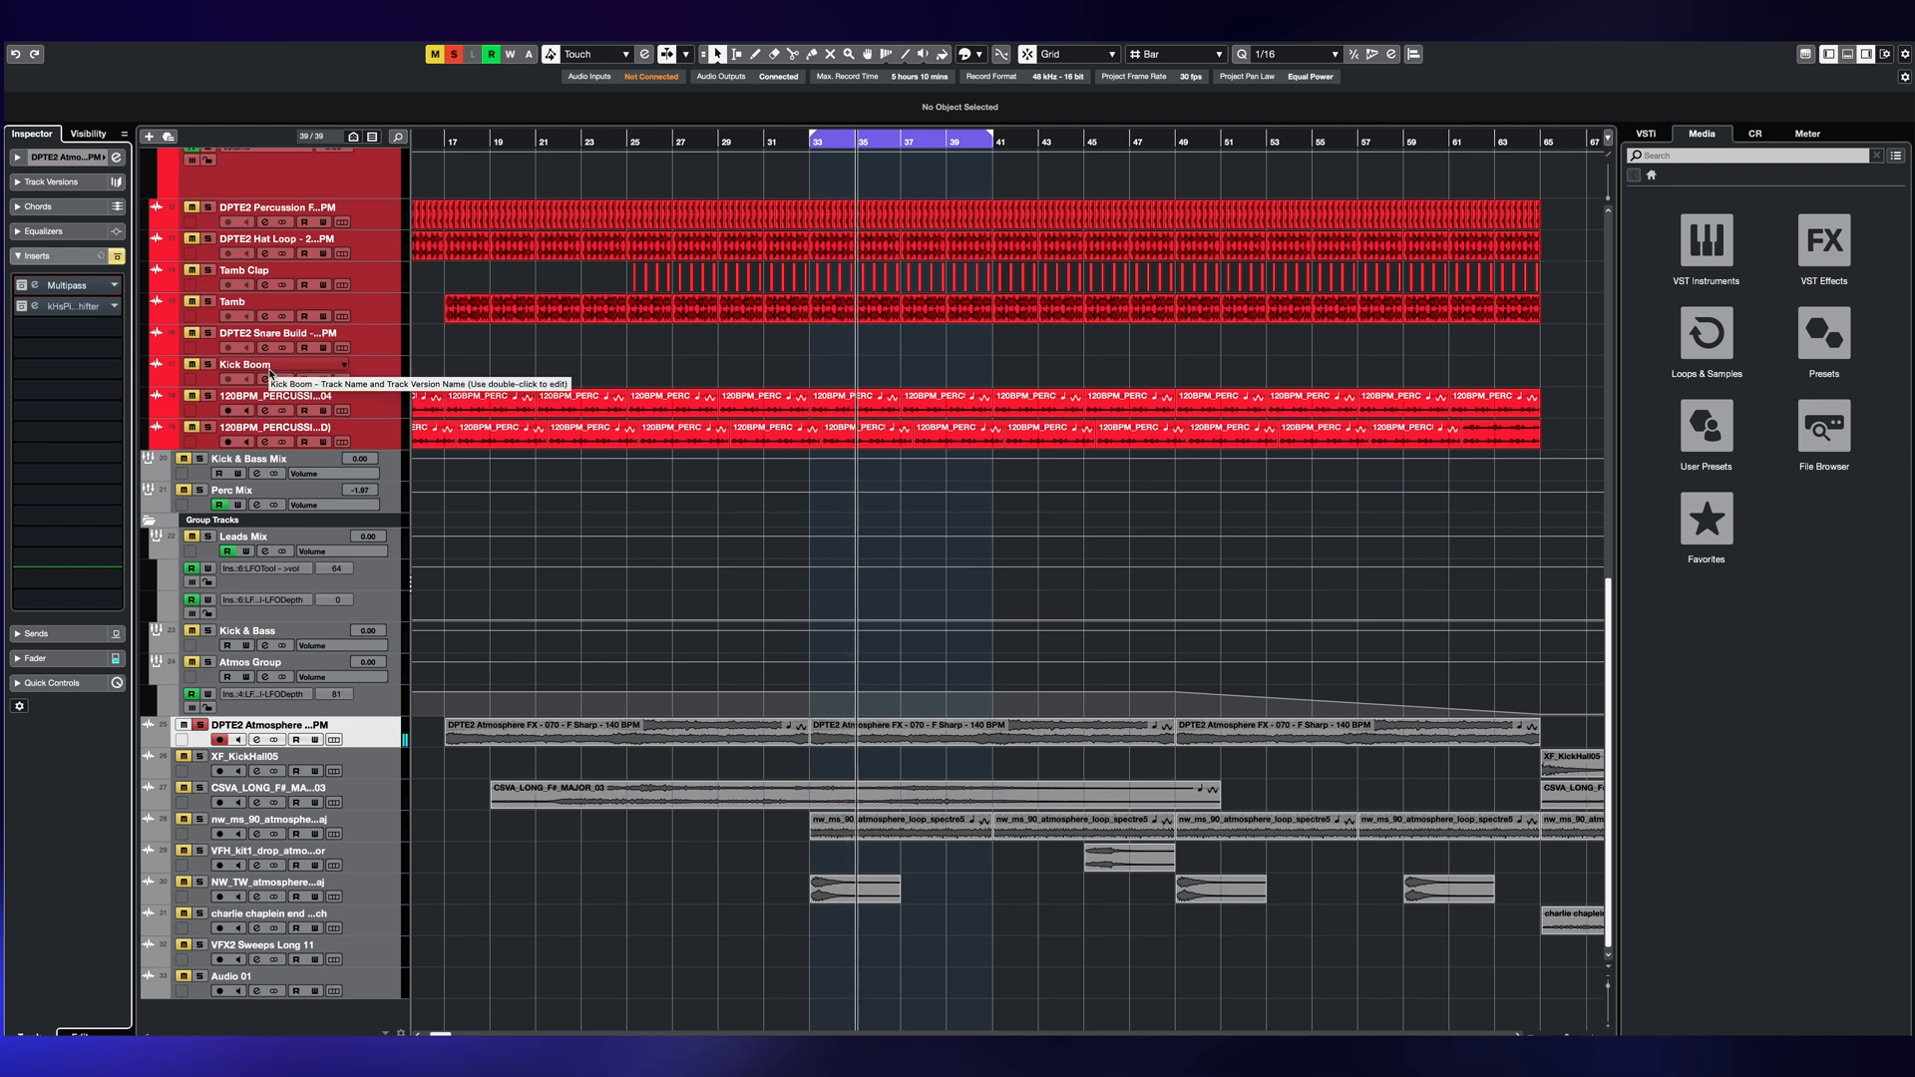
- Compare the soloed DPTE2 Atmosphere track with its Multipass insert active and bypassed
left_click(24, 287)
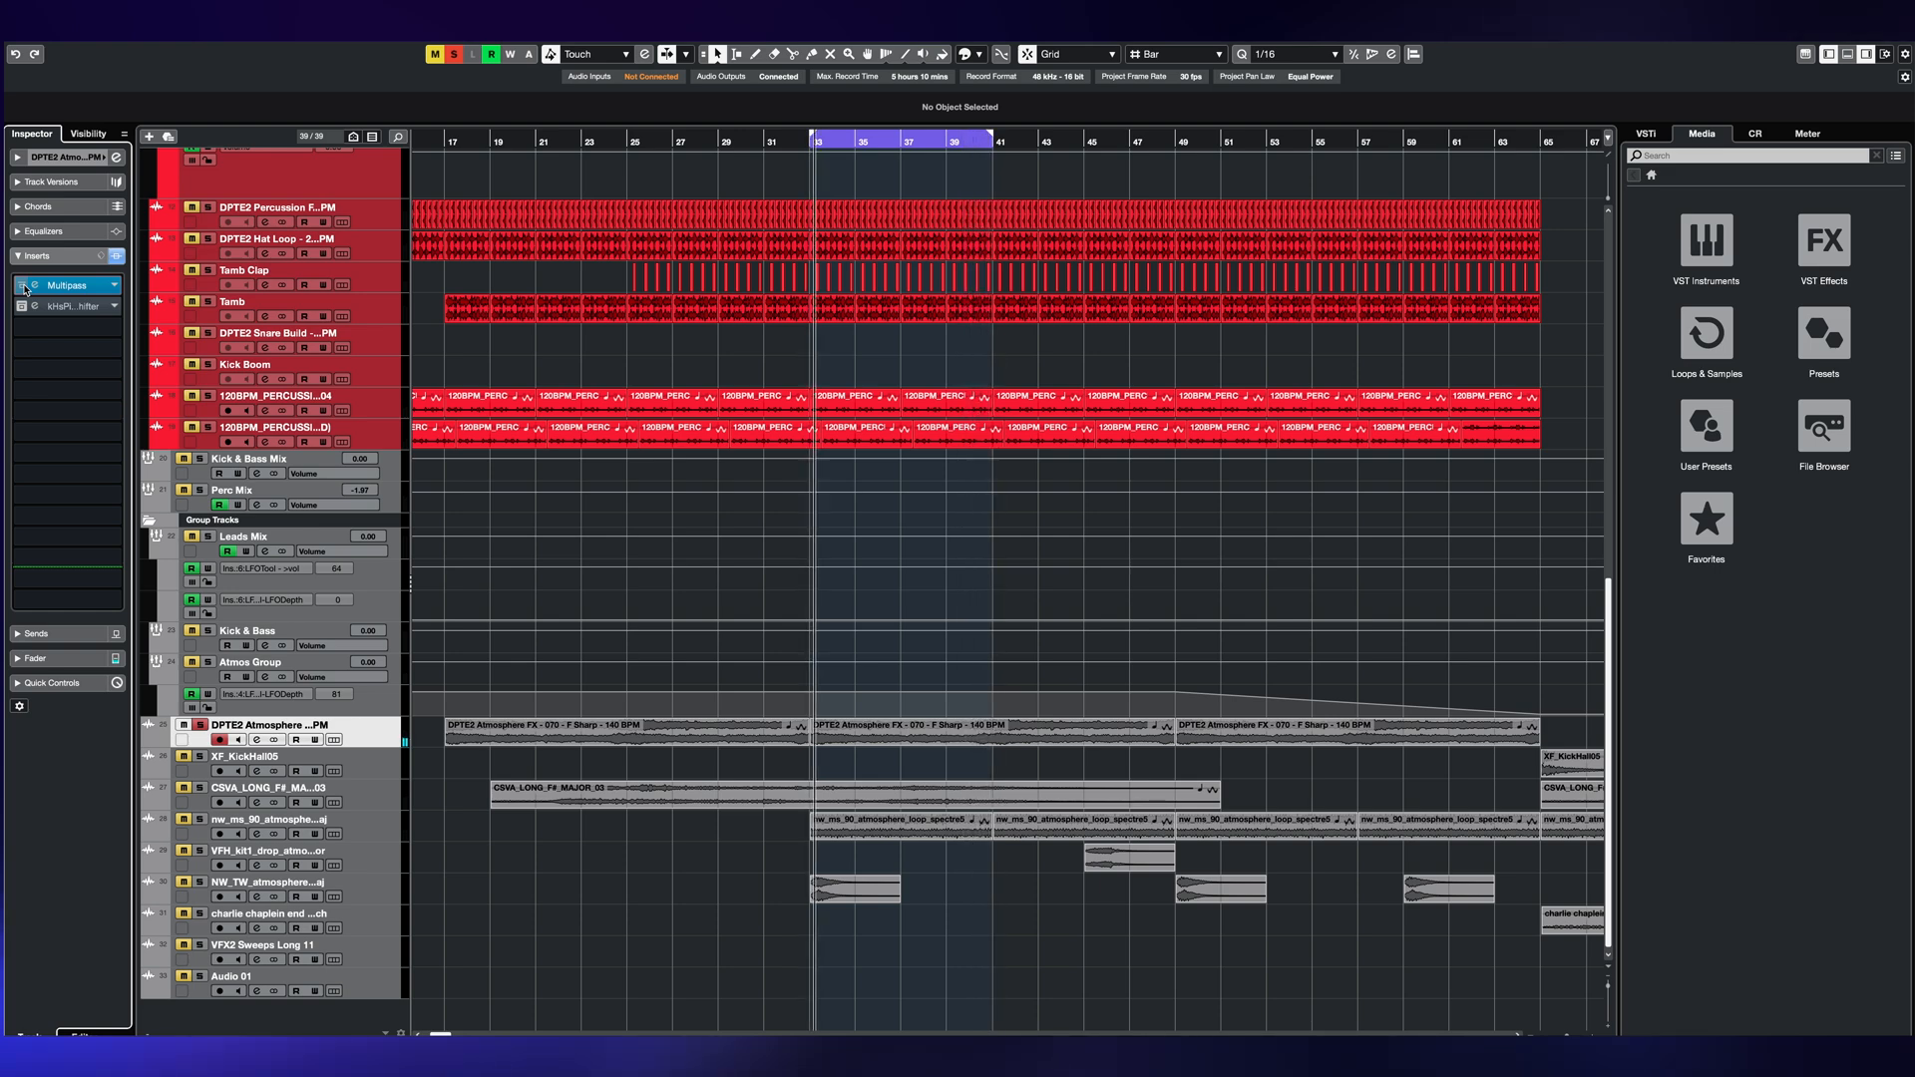
left_click(22, 286)
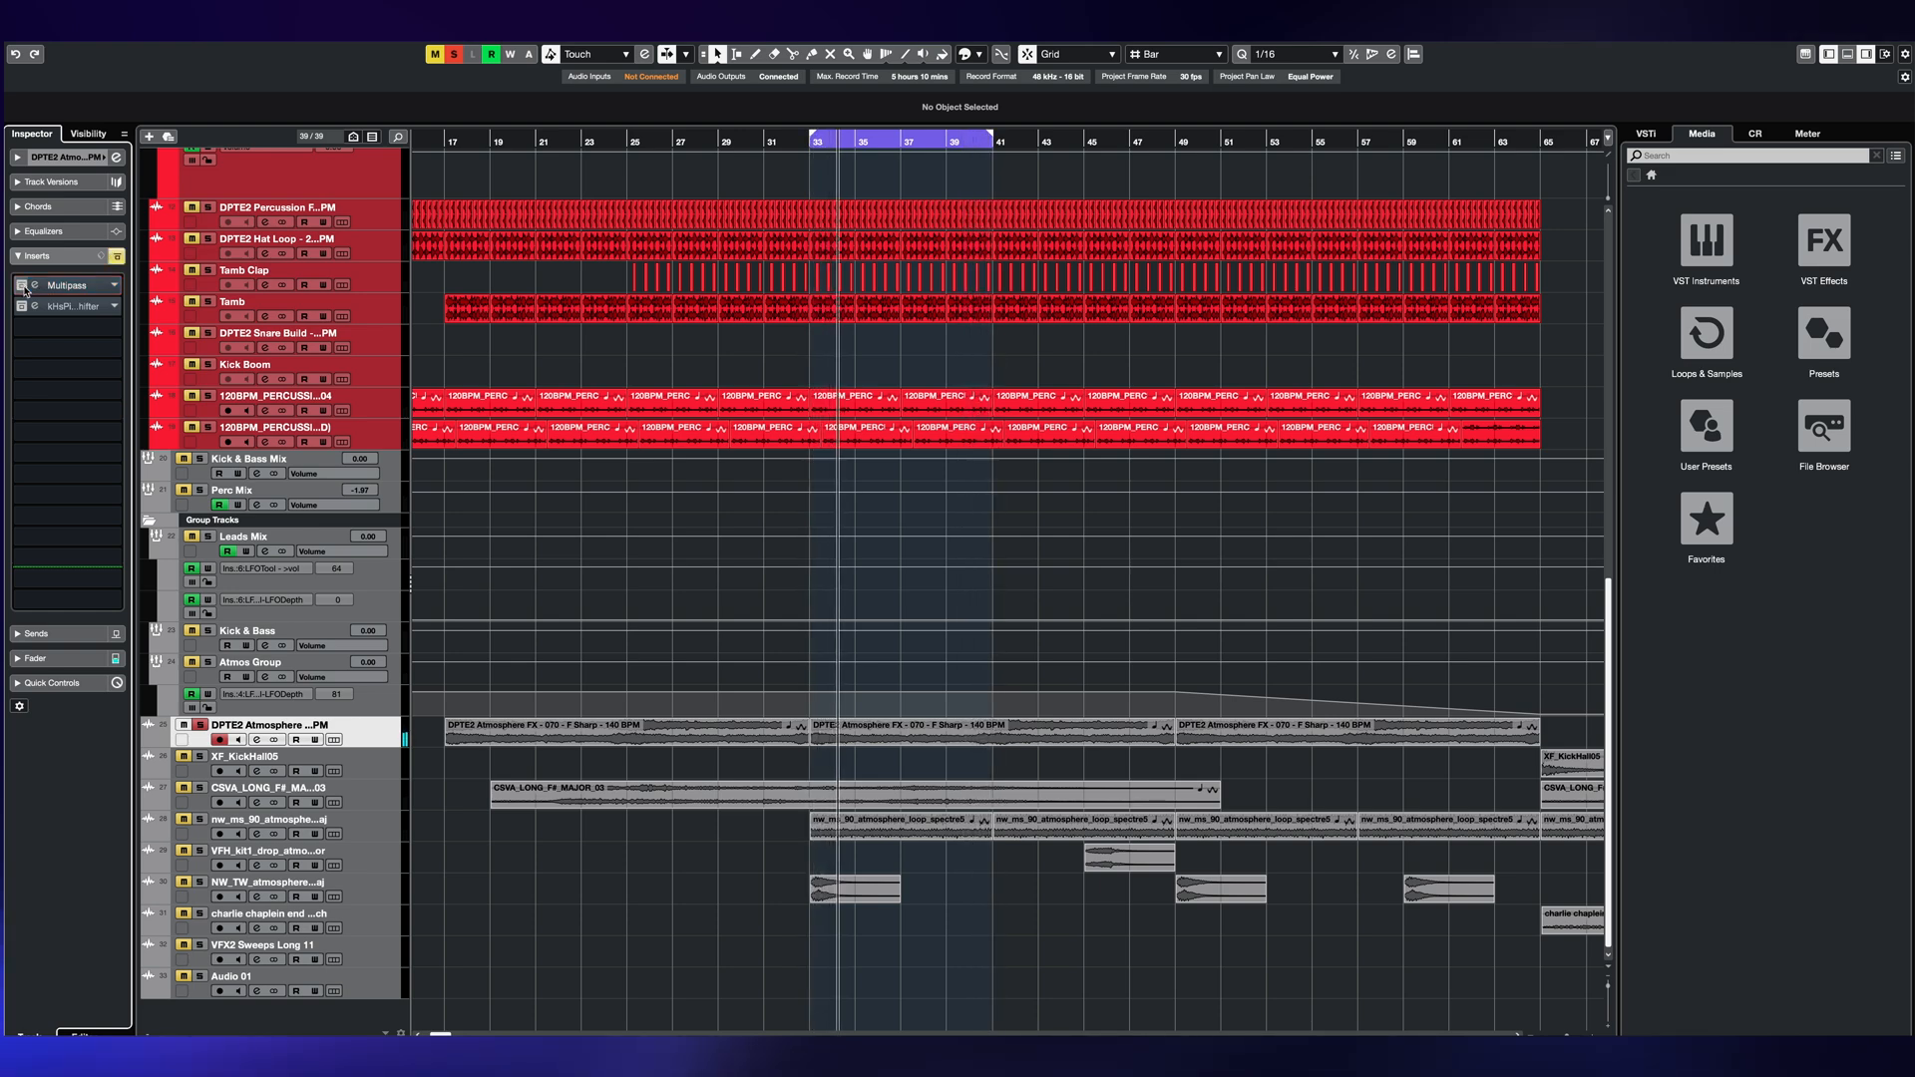
left_click(23, 287)
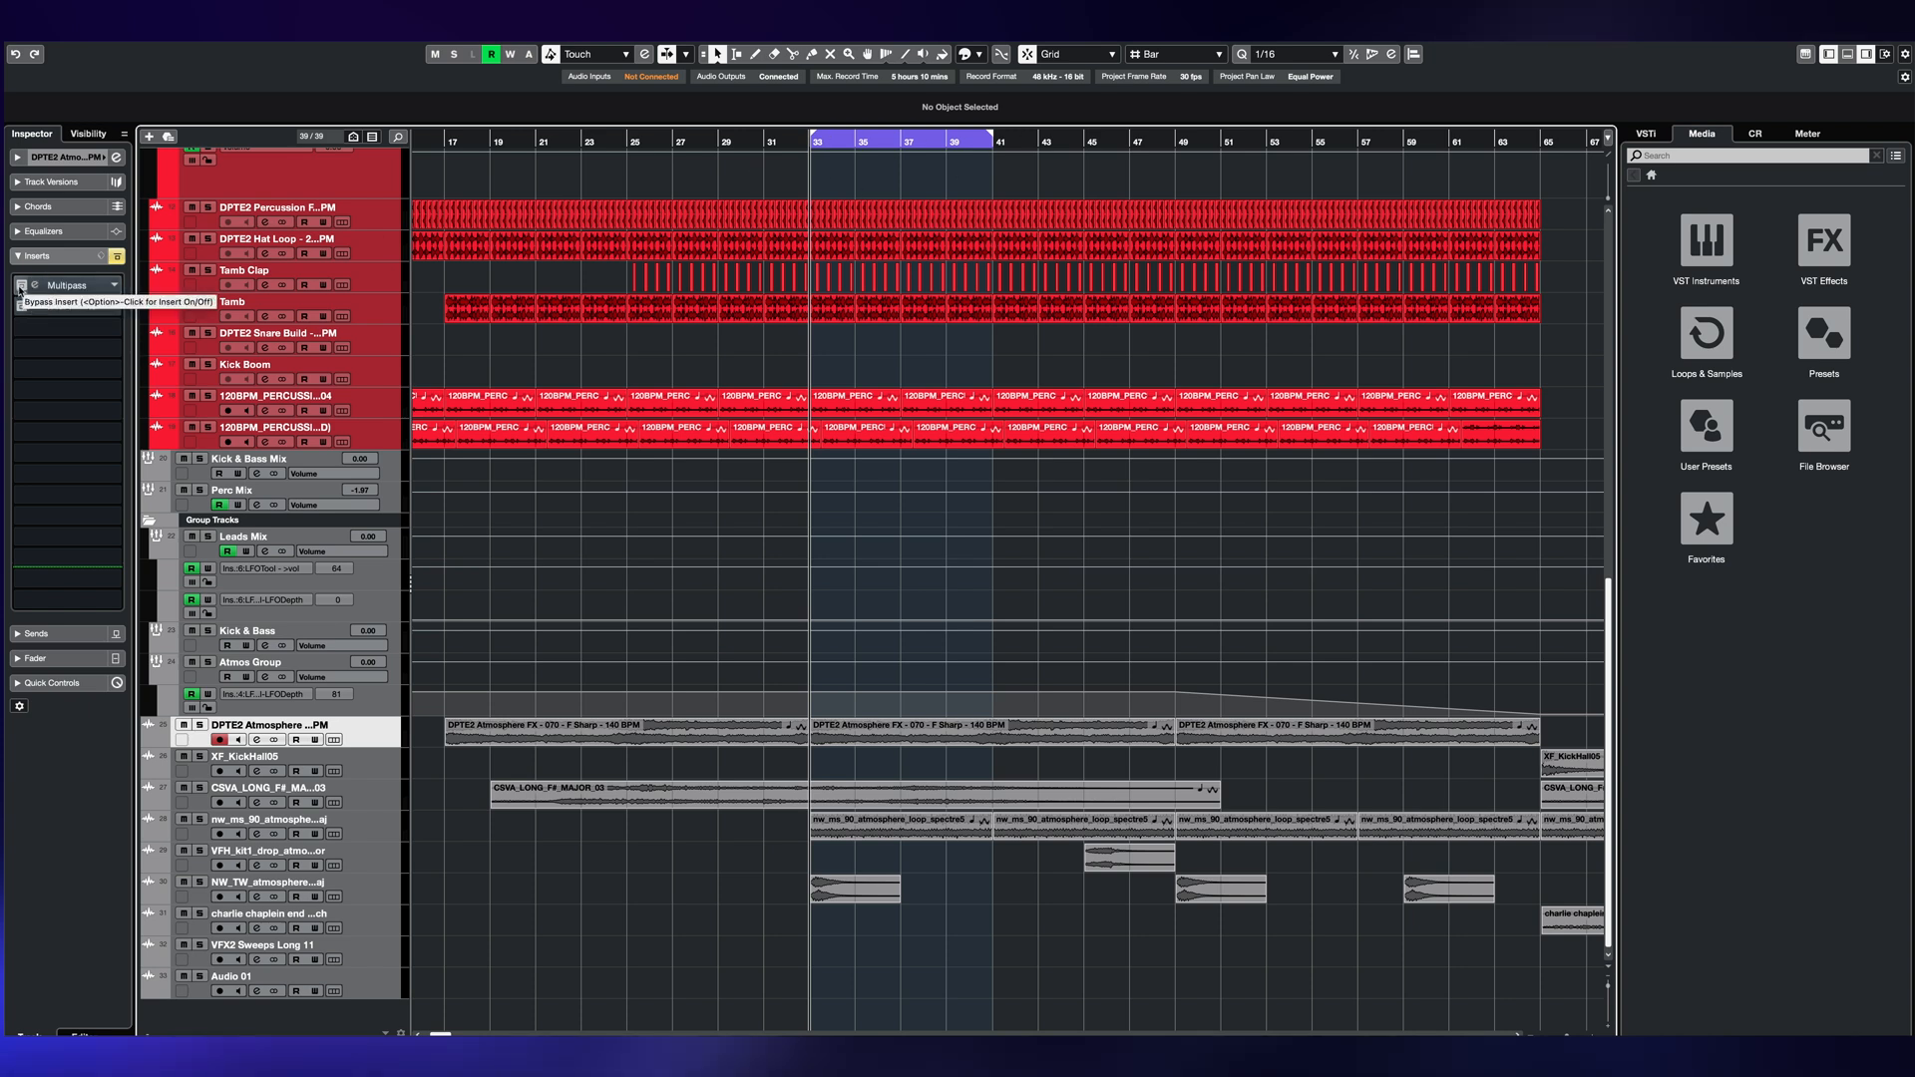
- Play the full mix, briefly solo the DPTE2 Atmosphere track, and reactivate its Multipass insert
key("space")
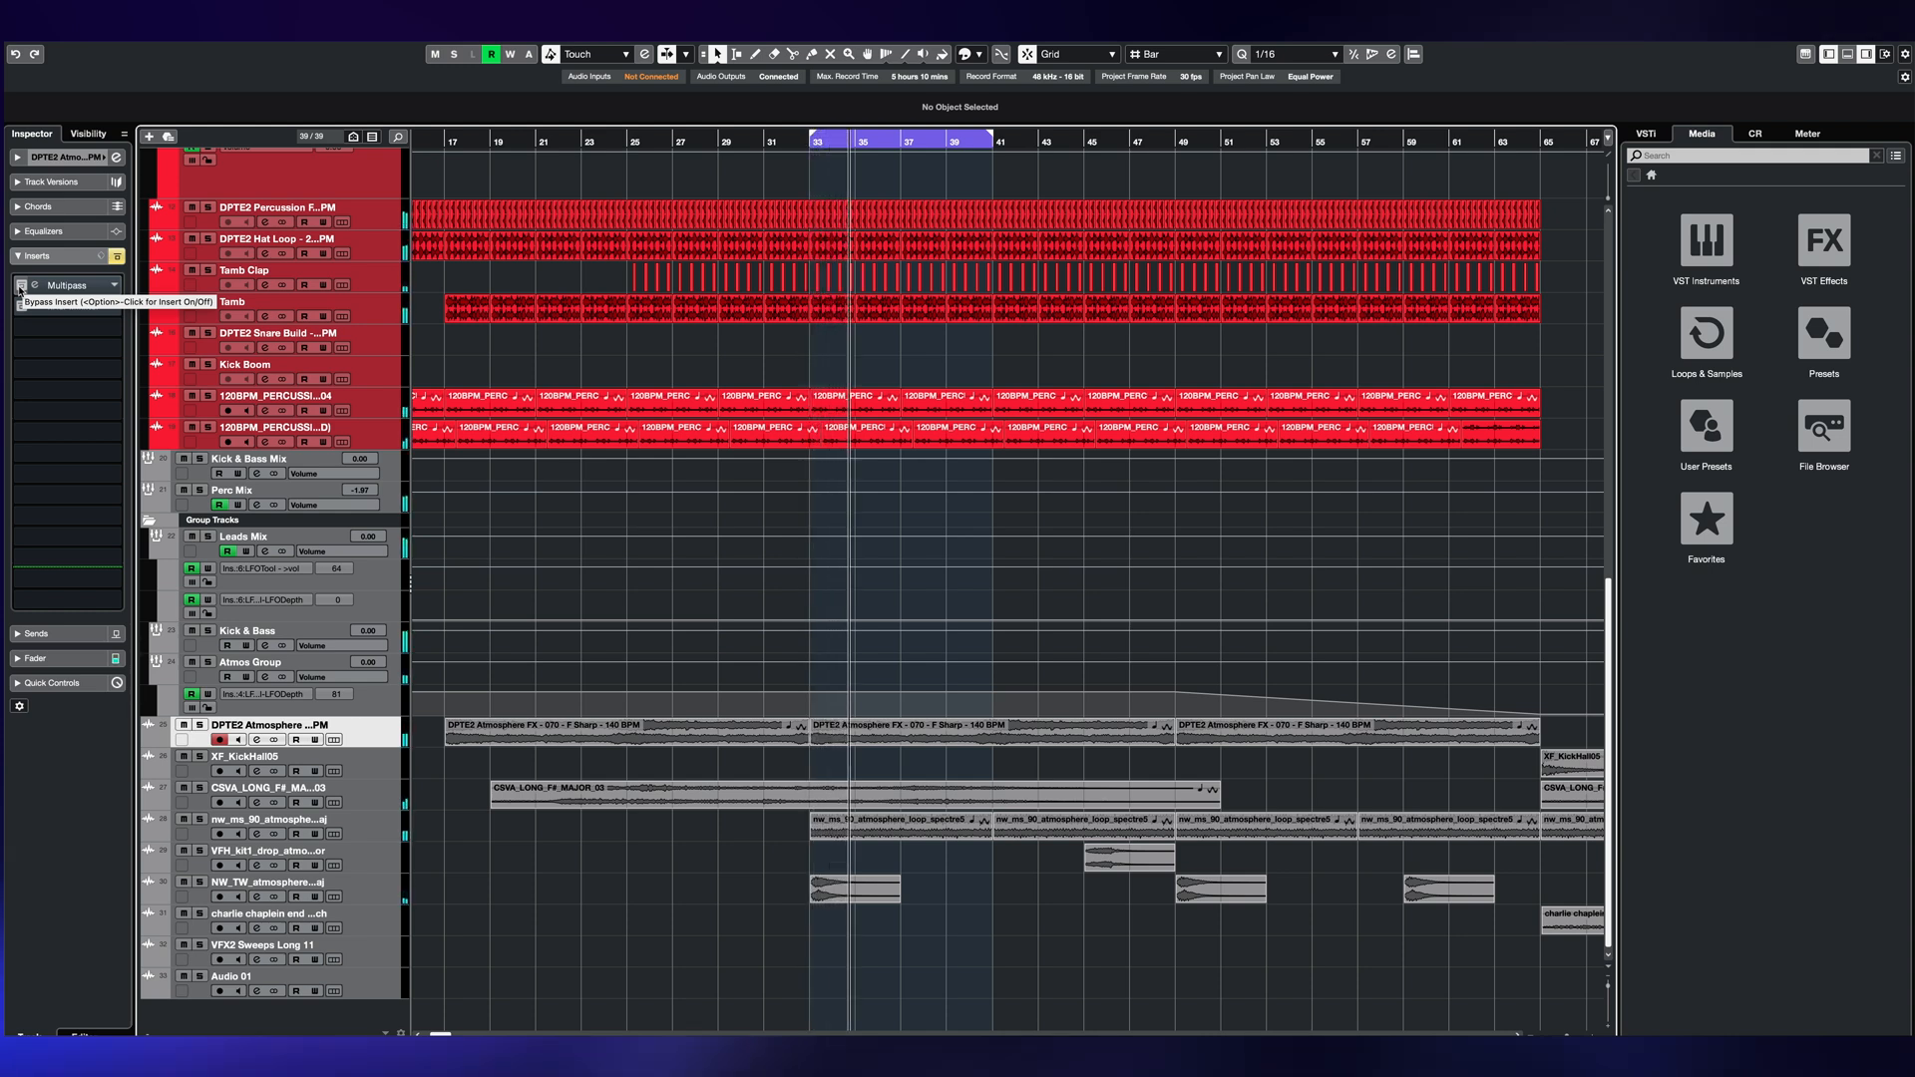
left_click(199, 726)
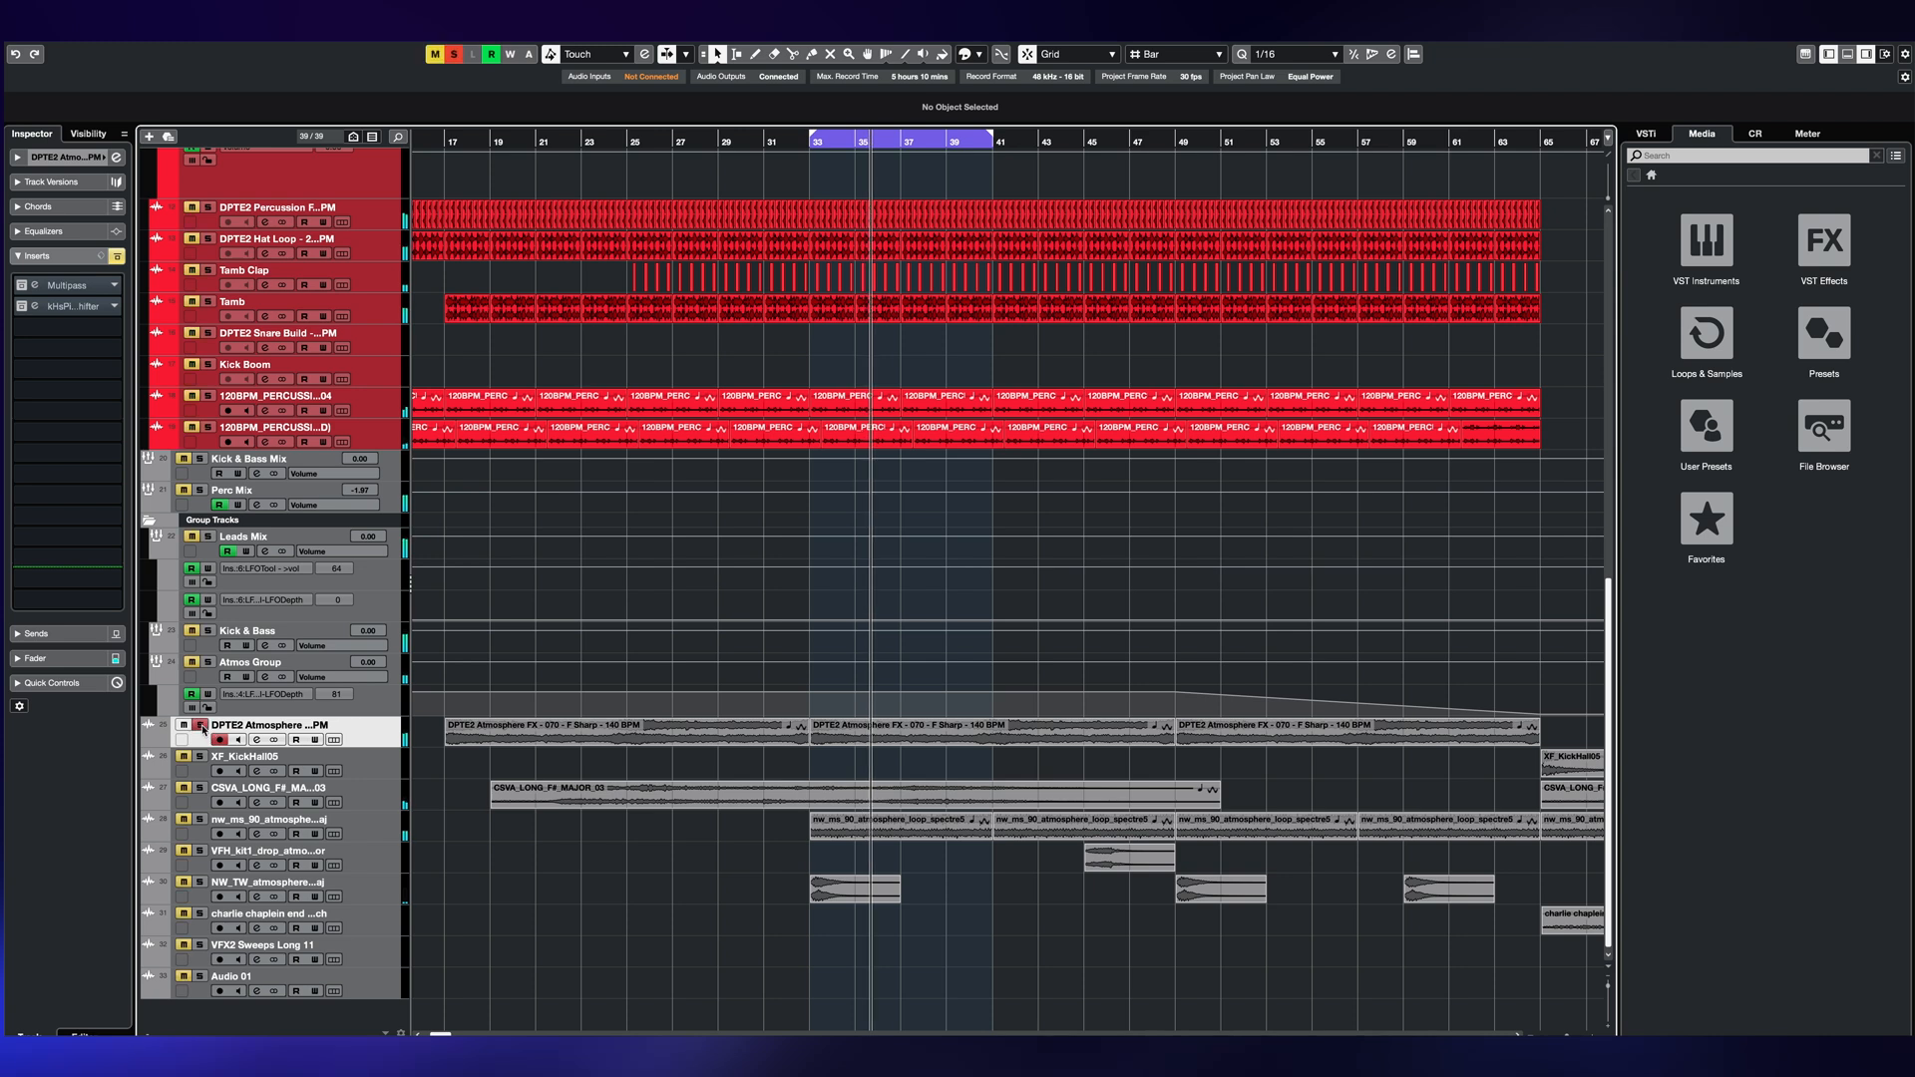
left_click(200, 725)
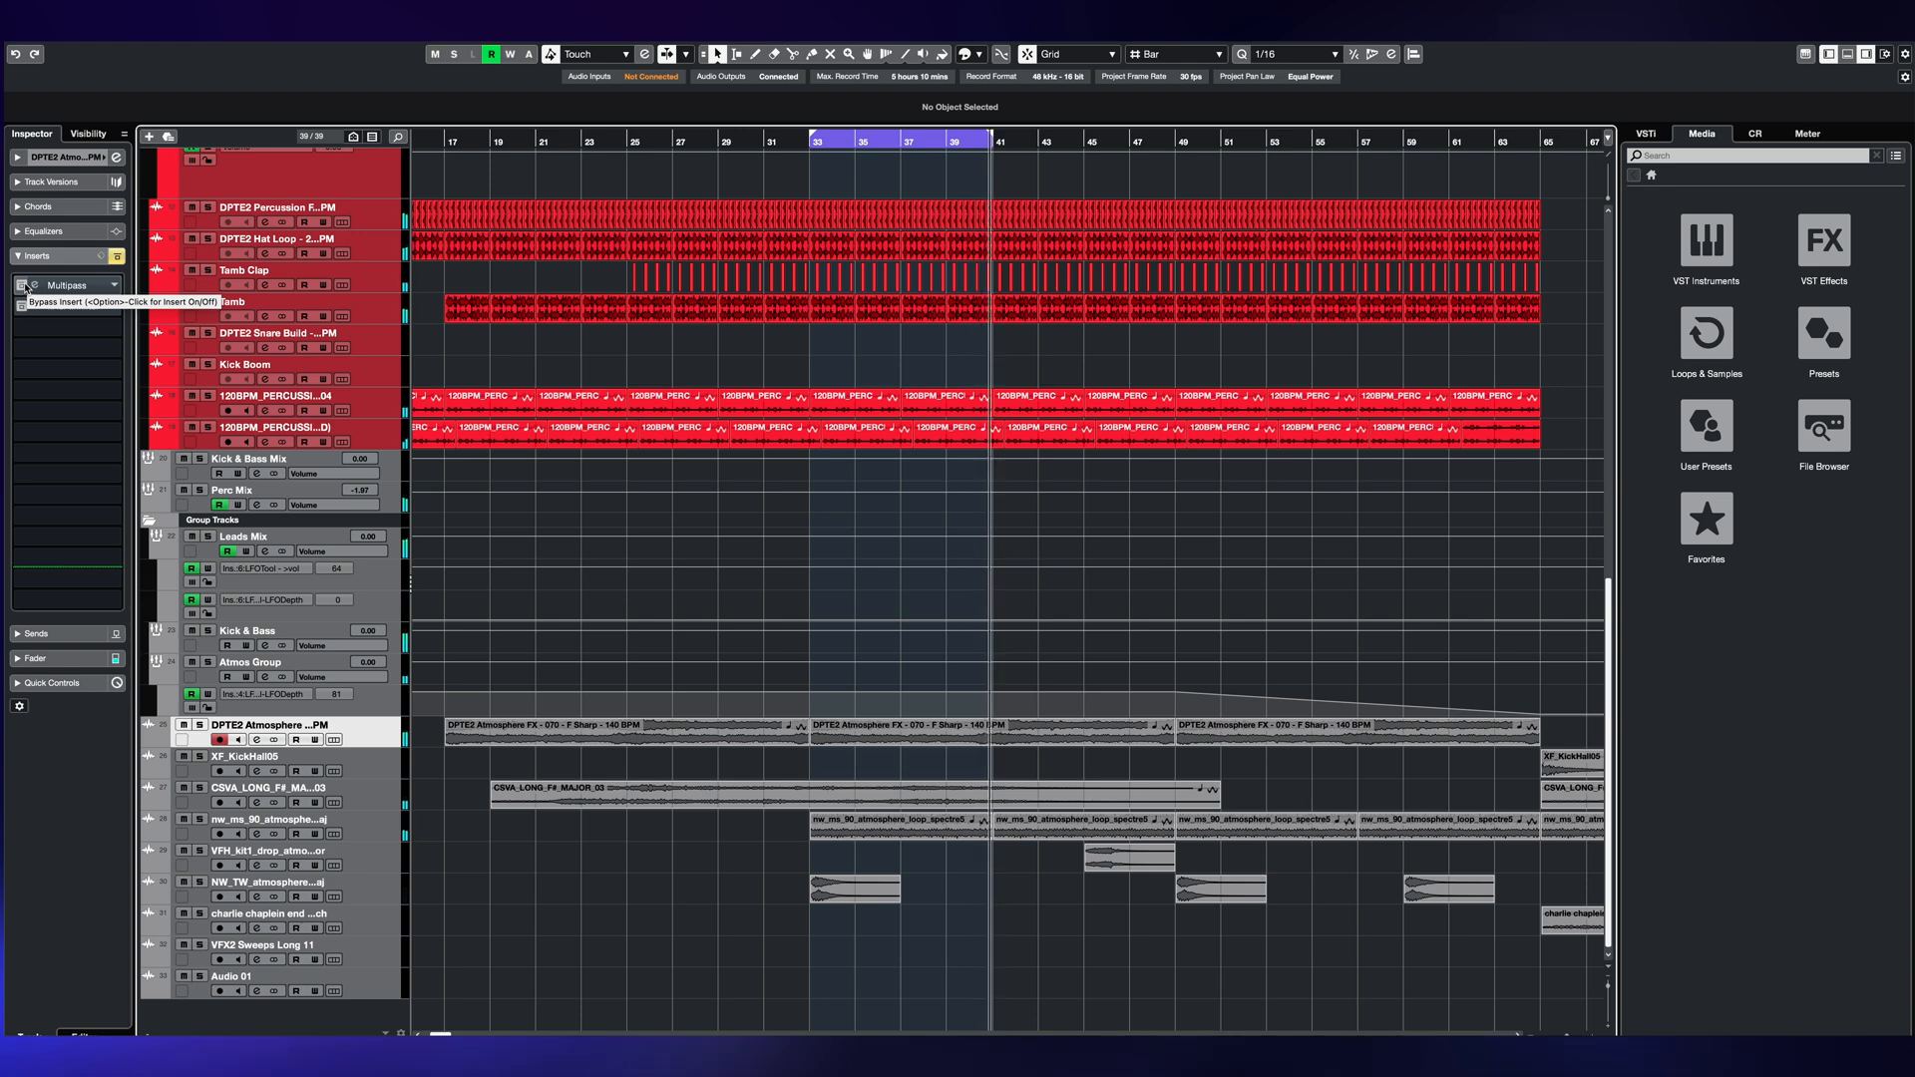
left_click(25, 288)
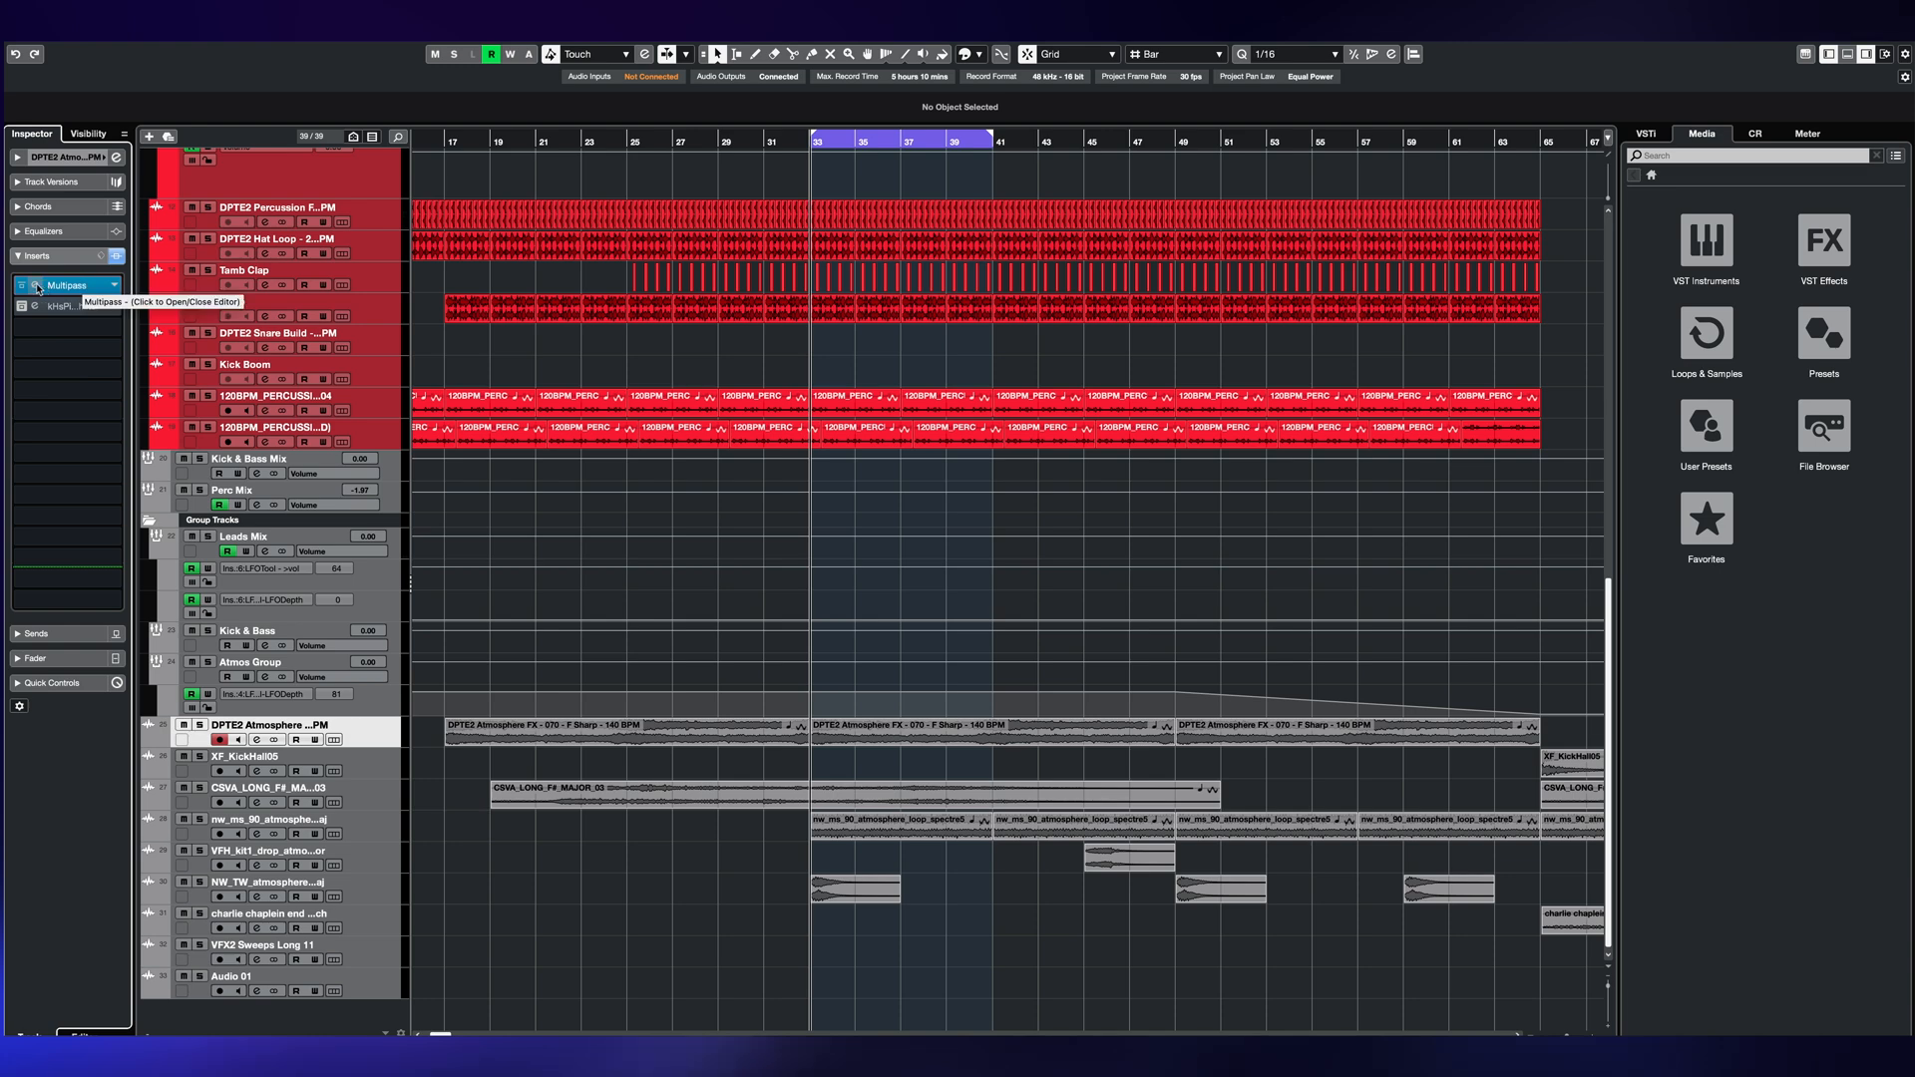
- Open the Multipass editor of the DPTE2 Atmosphere track and compare the playing loop with the Pitch Shifter off and on
left_click(39, 287)
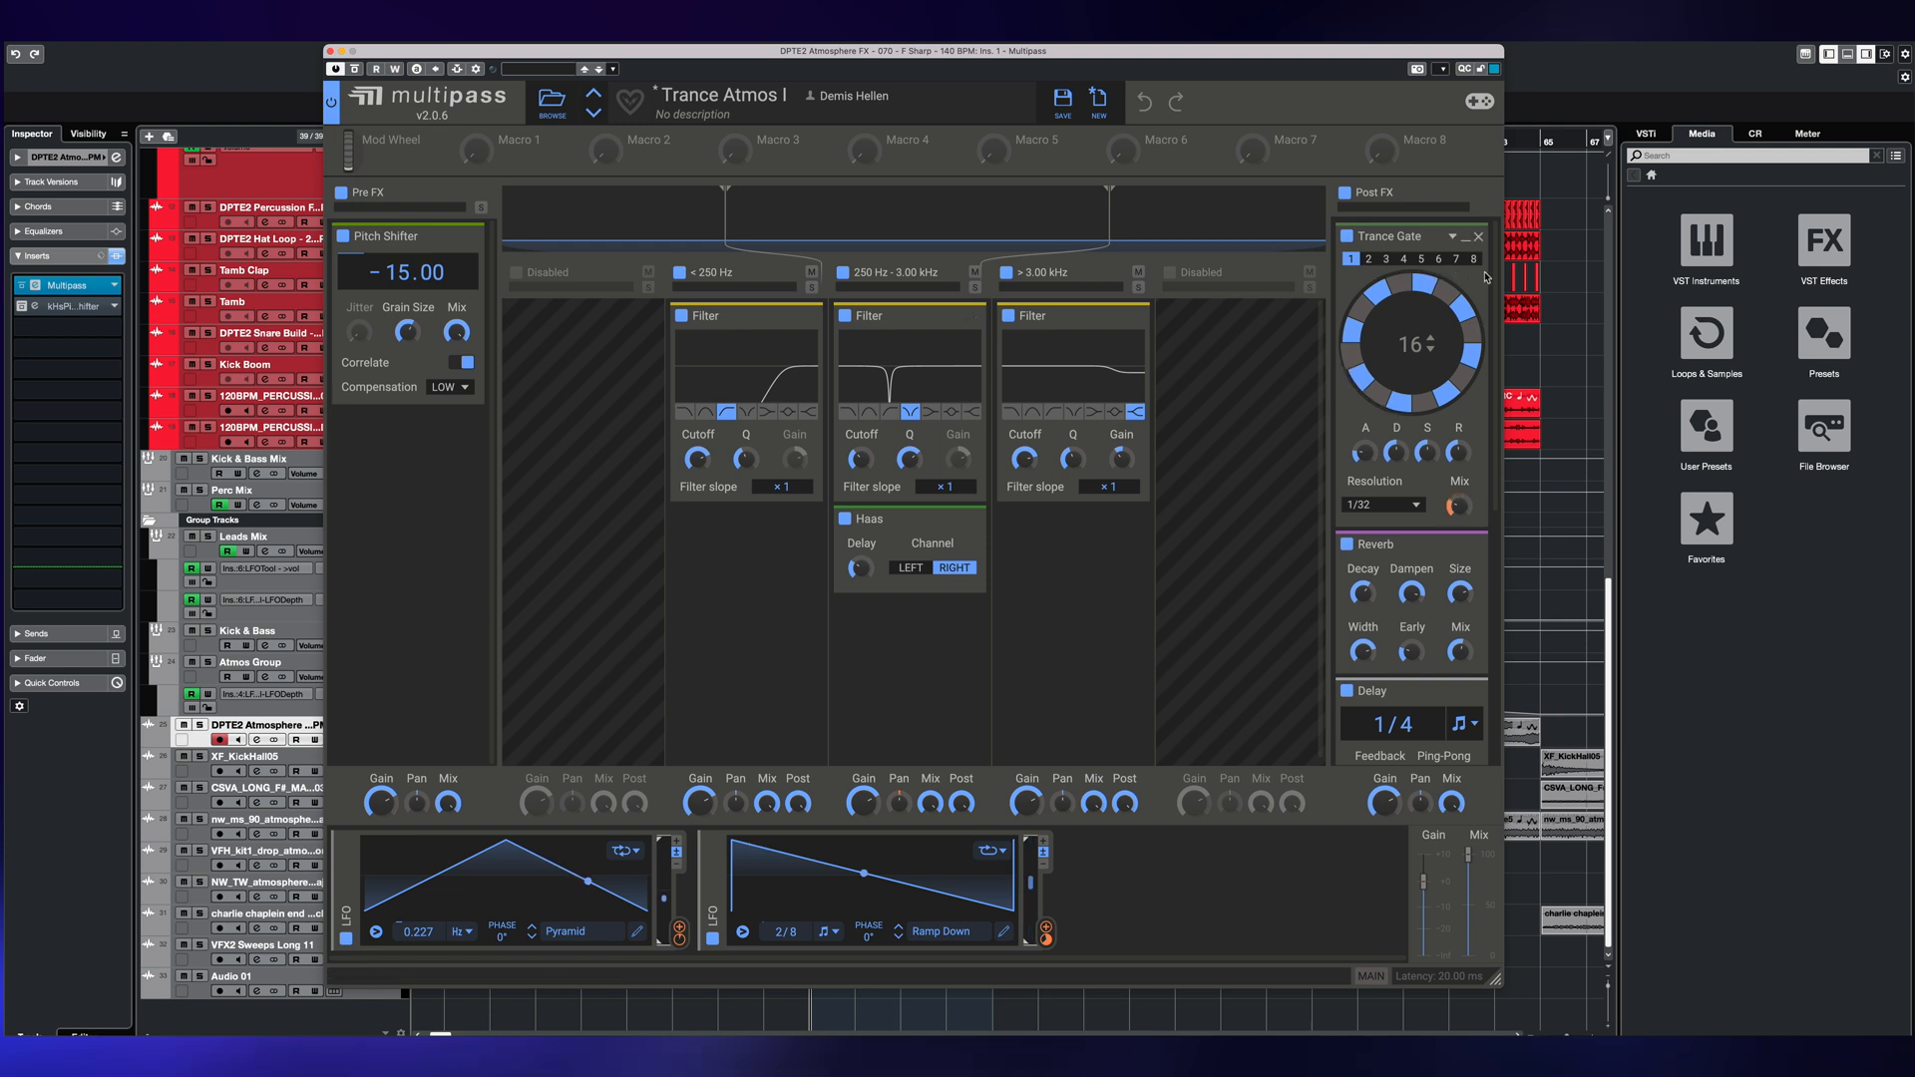
left_click_drag(1496, 271, 1513, 499)
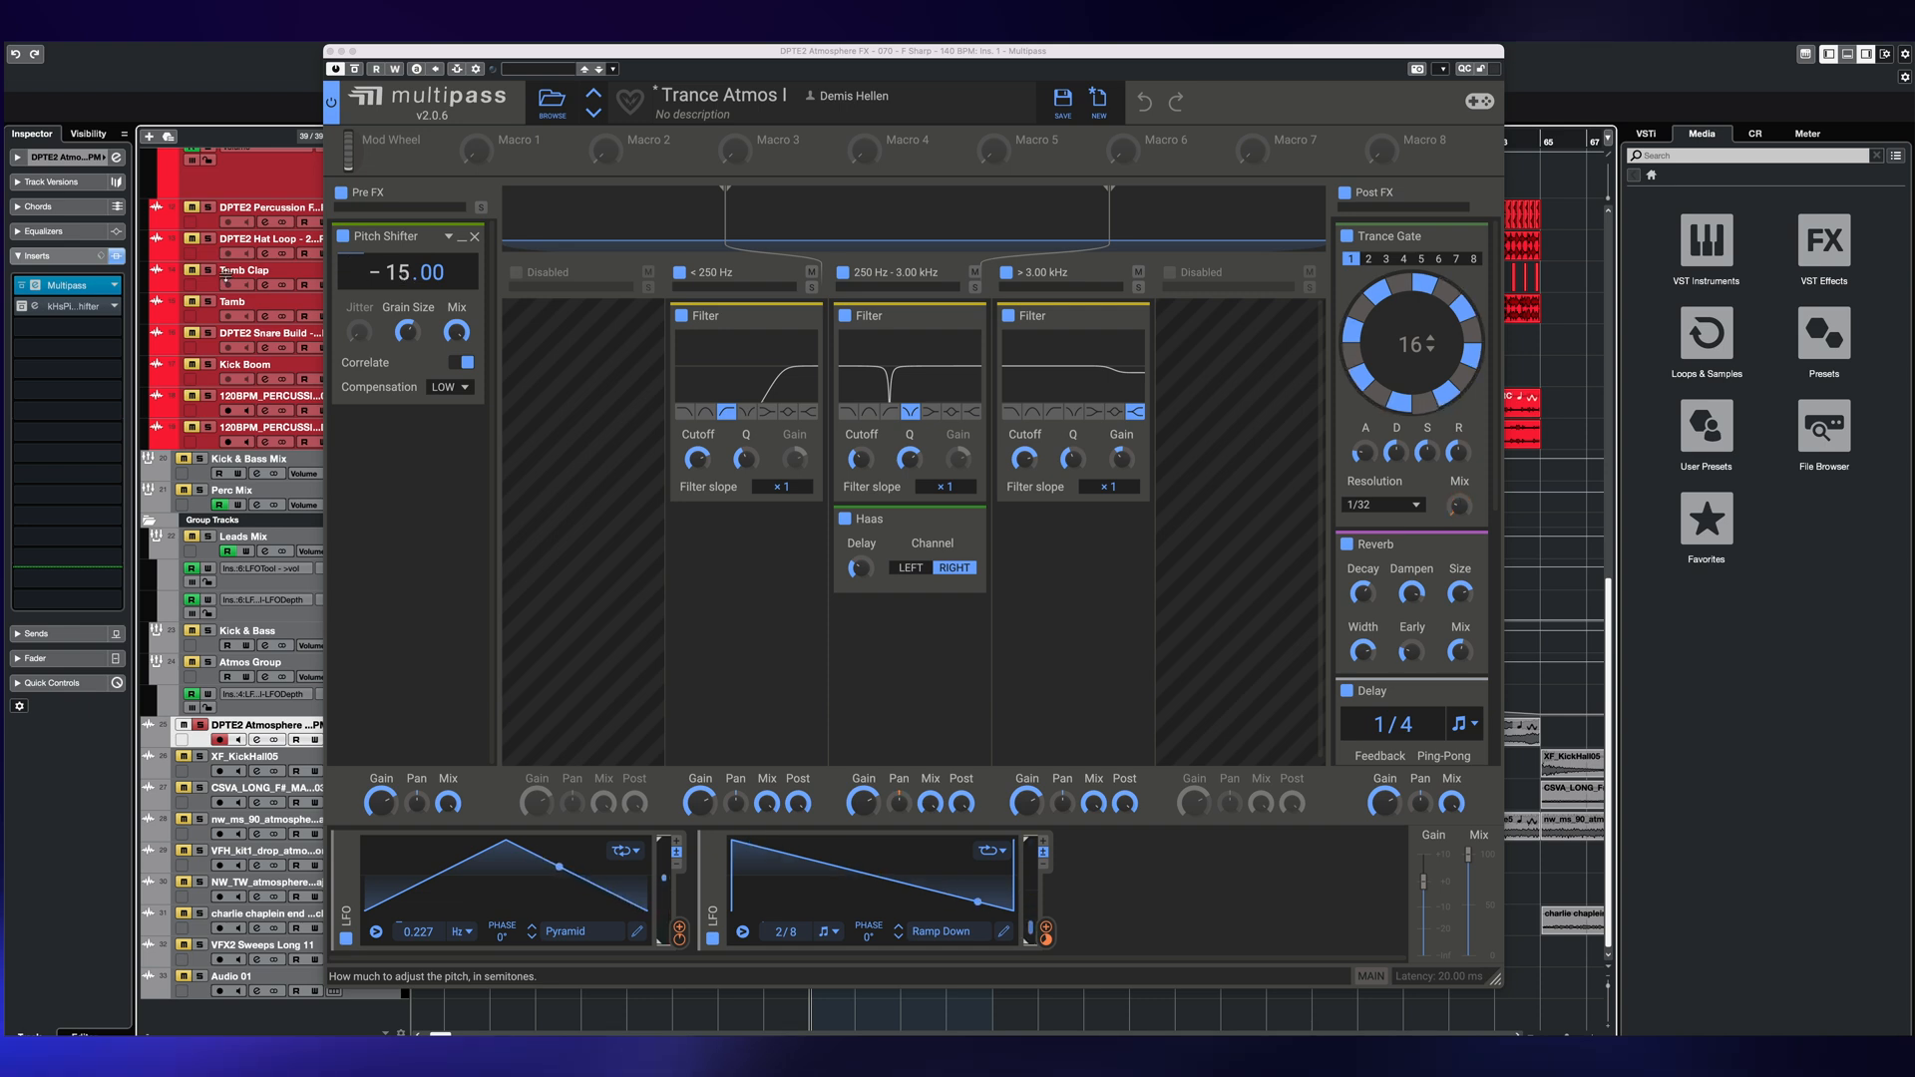
key("space")
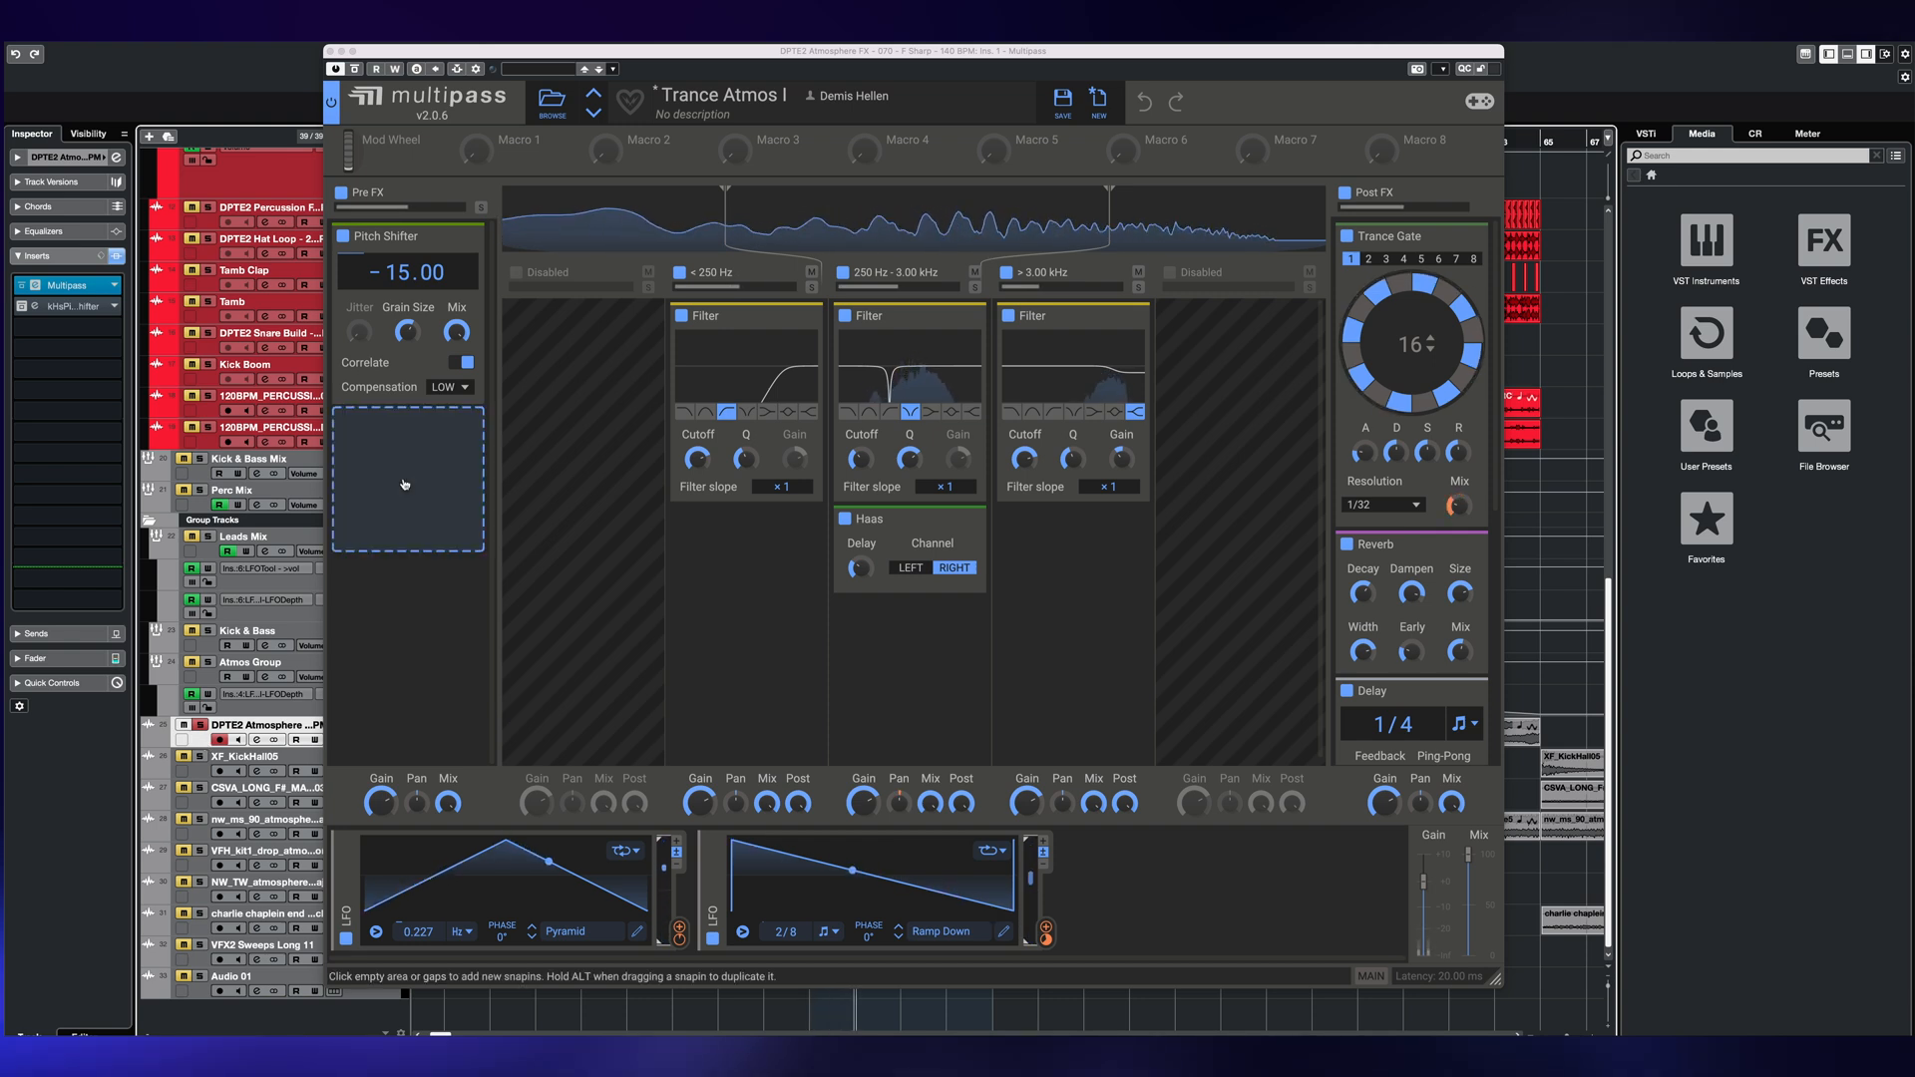
left_click(343, 237)
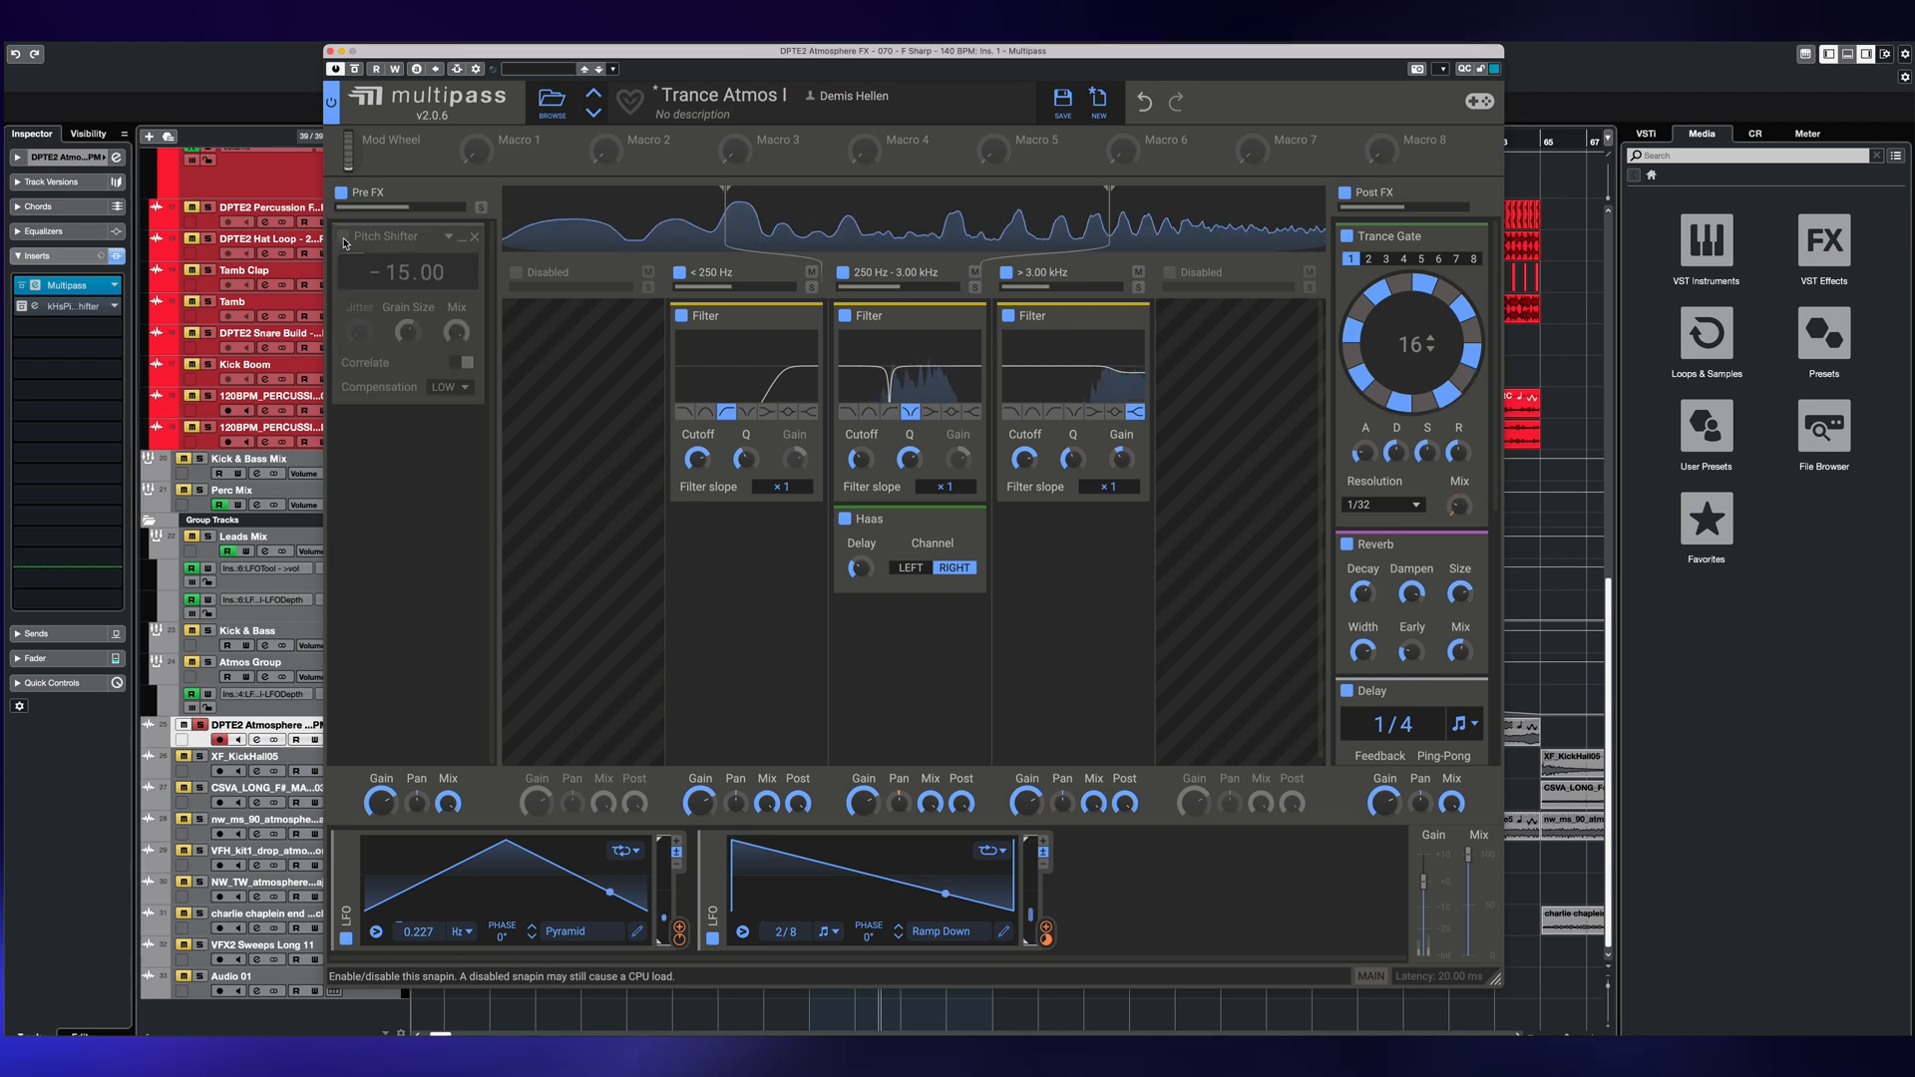
left_click(343, 236)
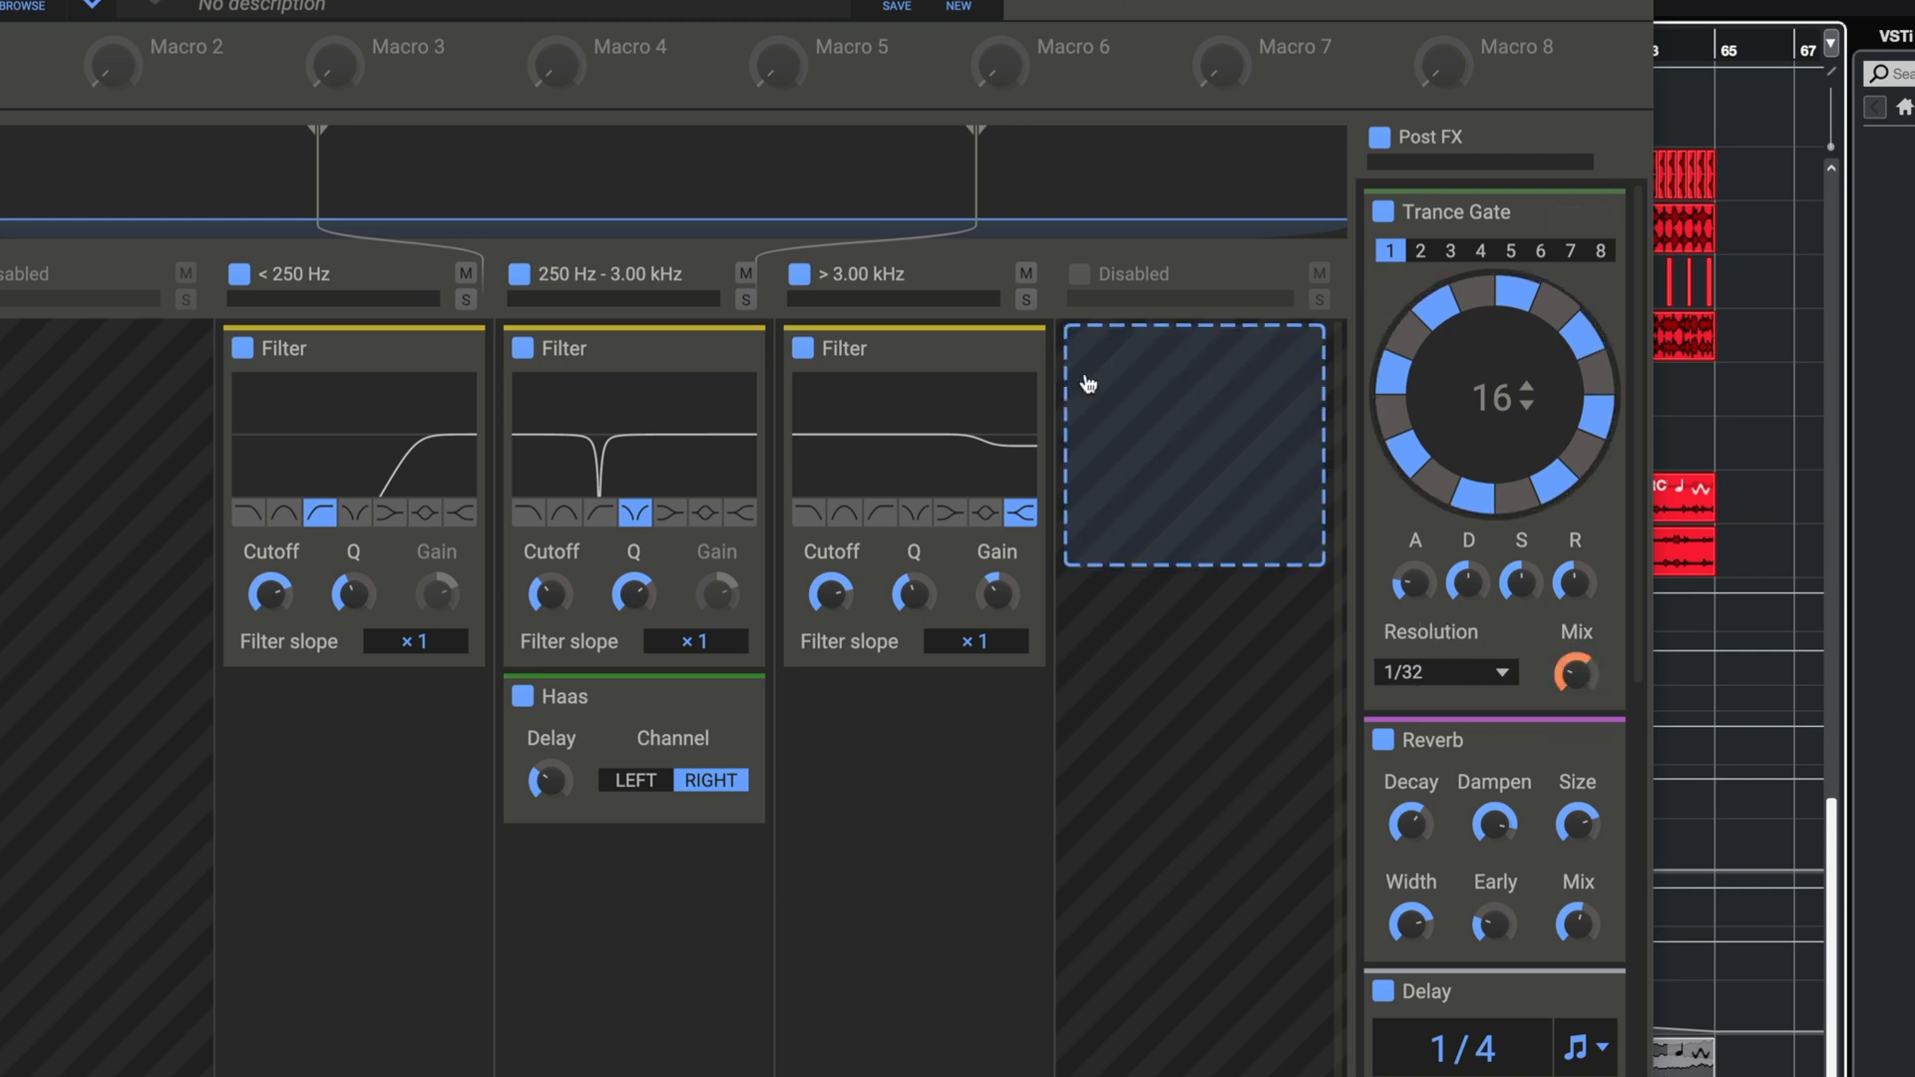
- Switch the Trance Gate off and on to hear its effect, and stop playback
left_click(1383, 212)
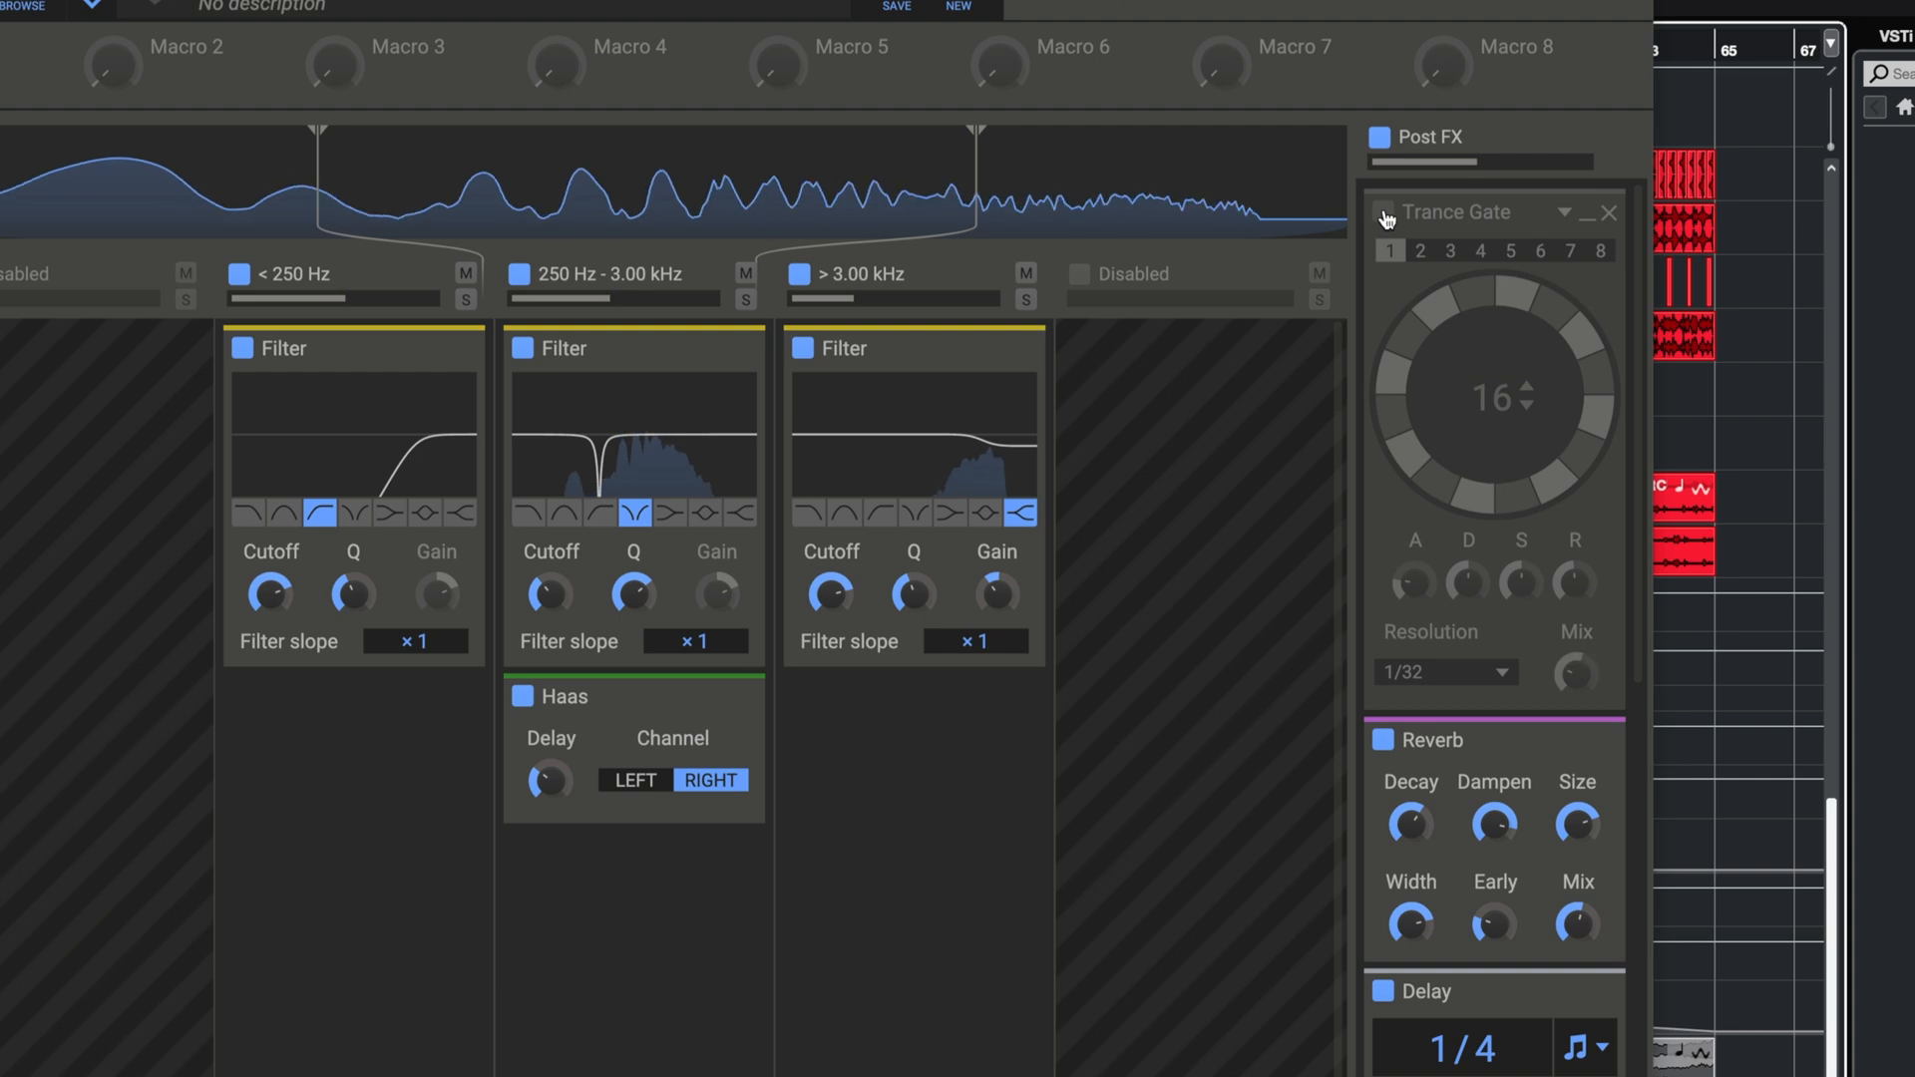
left_click(1384, 213)
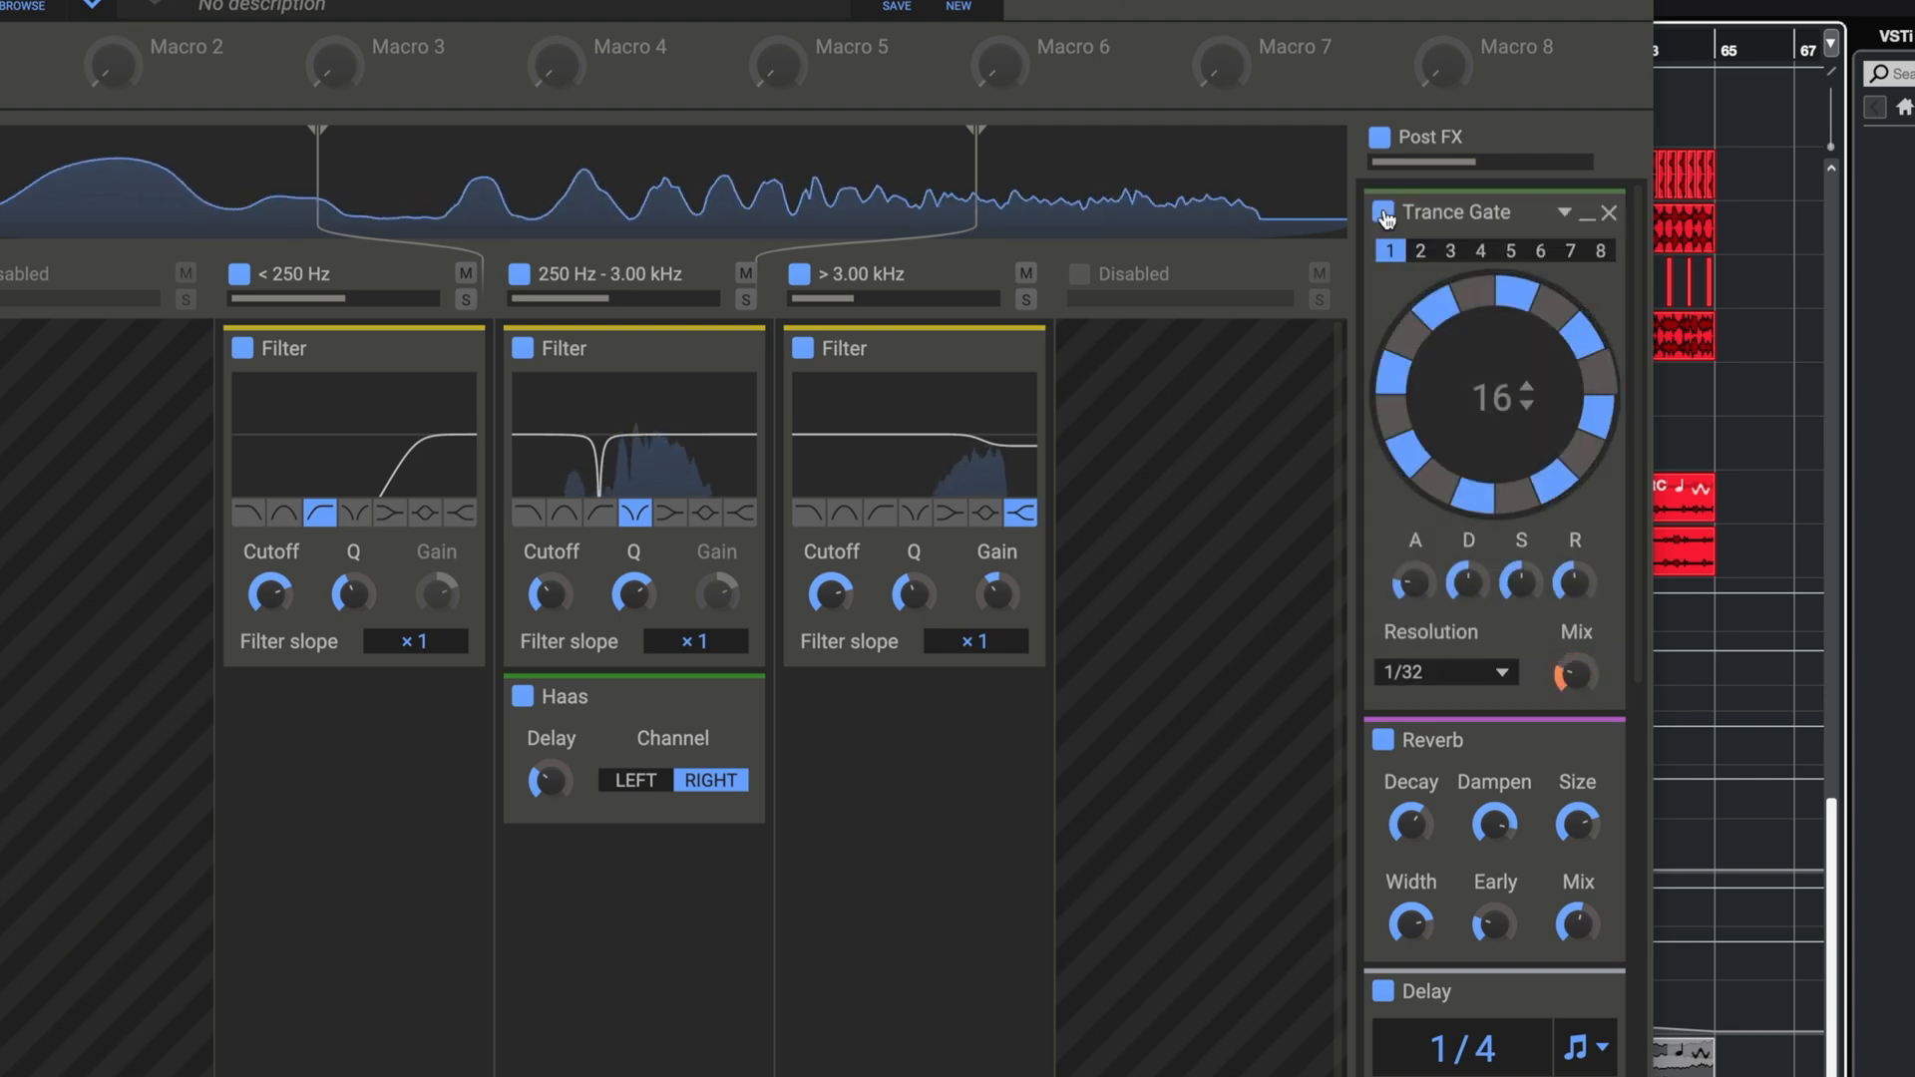
key("space")
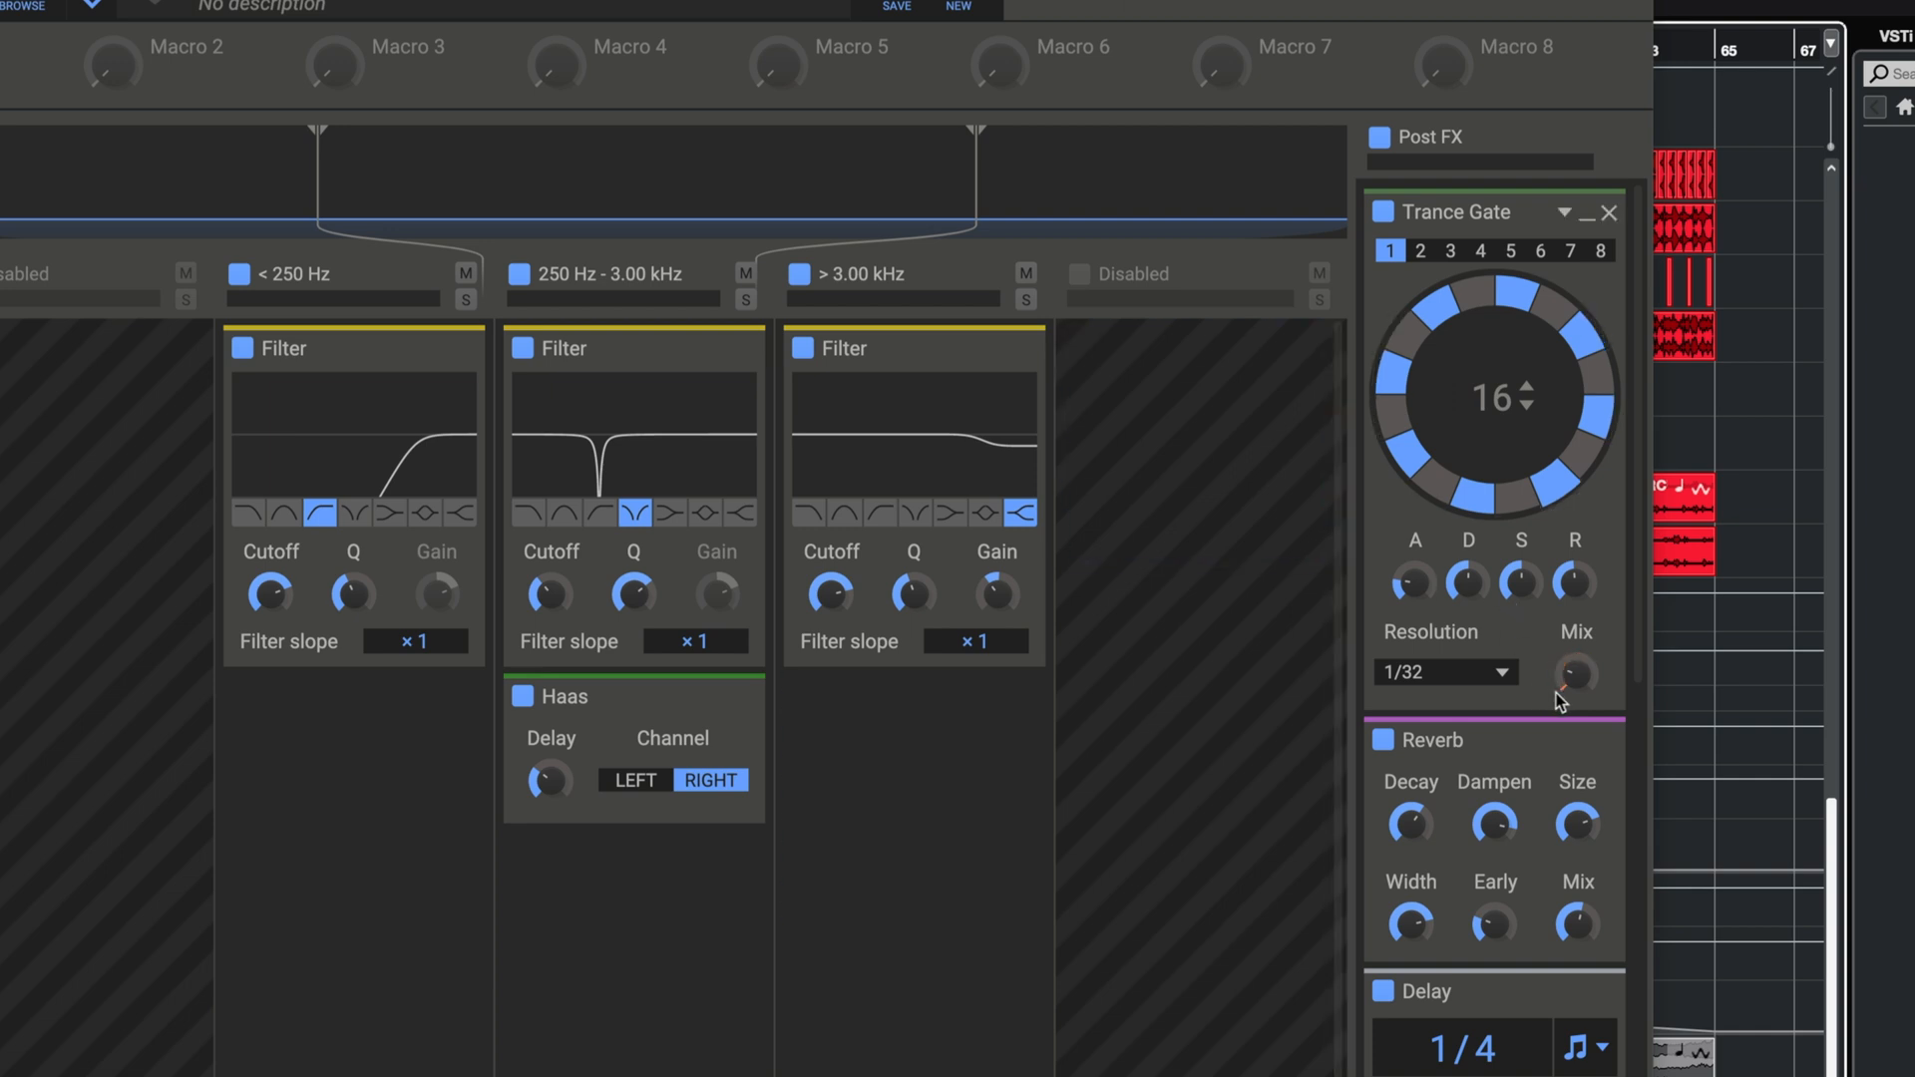
left_click_drag(1572, 704, 1572, 705)
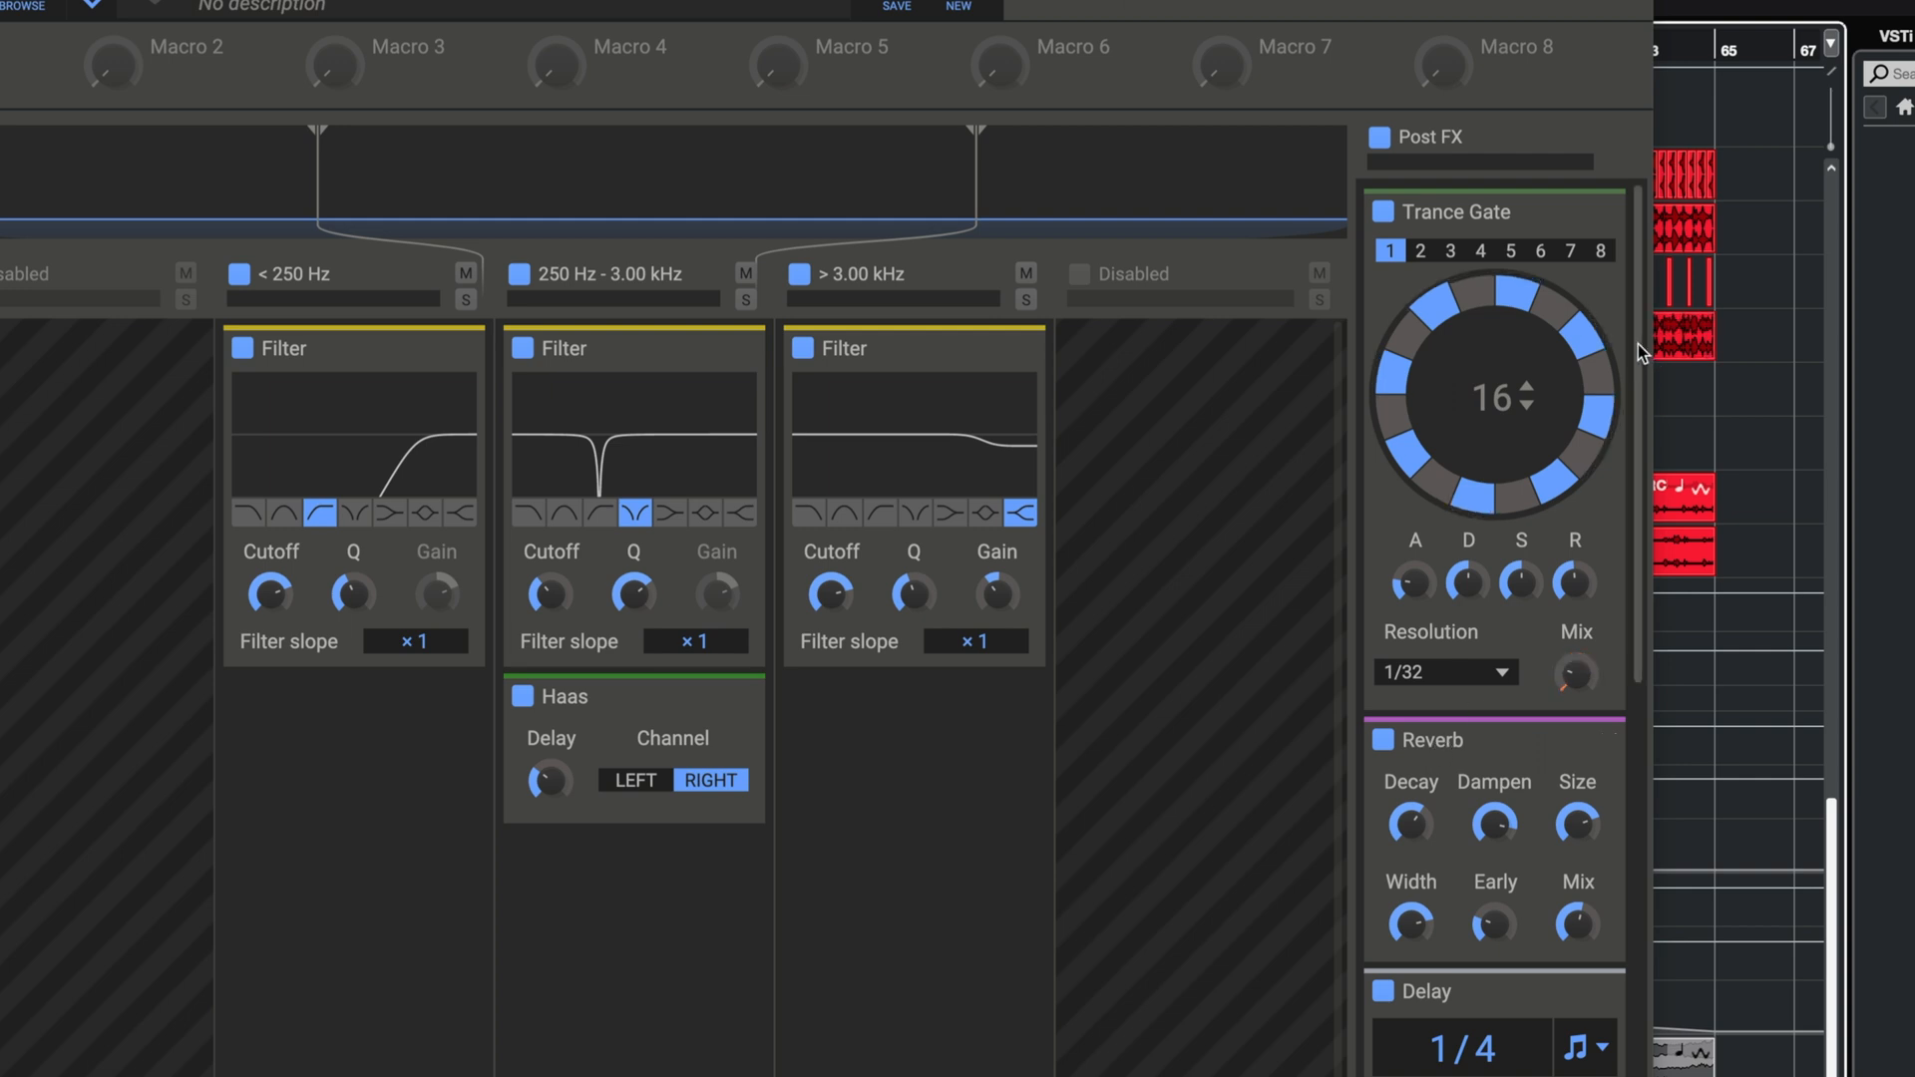
- Examine the Reverb, Delay and Filter settings in the Post FX section
scroll(1641, 434, "down", 1)
scroll(1620, 550, "down", 5)
mouse_move(1410, 411)
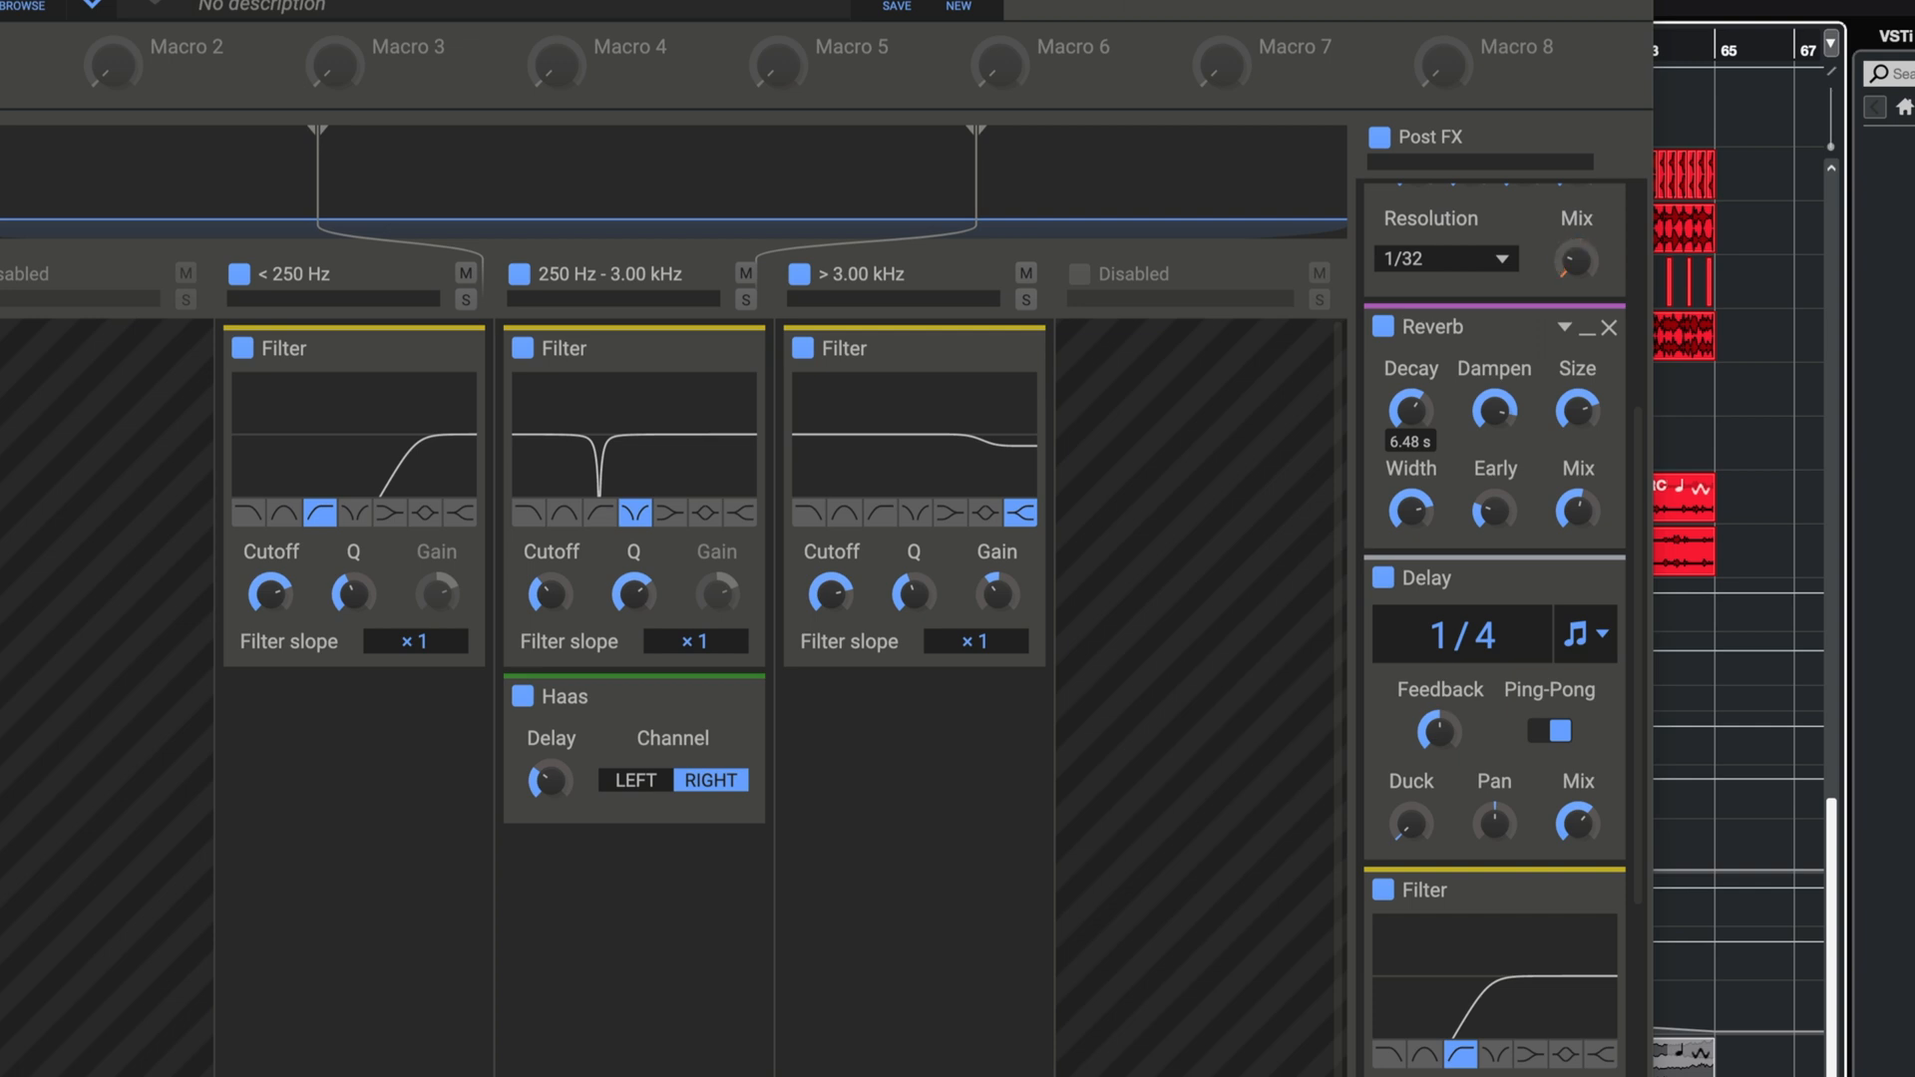
mouse_move(1577, 410)
mouse_move(1578, 511)
scroll(1611, 514, "down", 1)
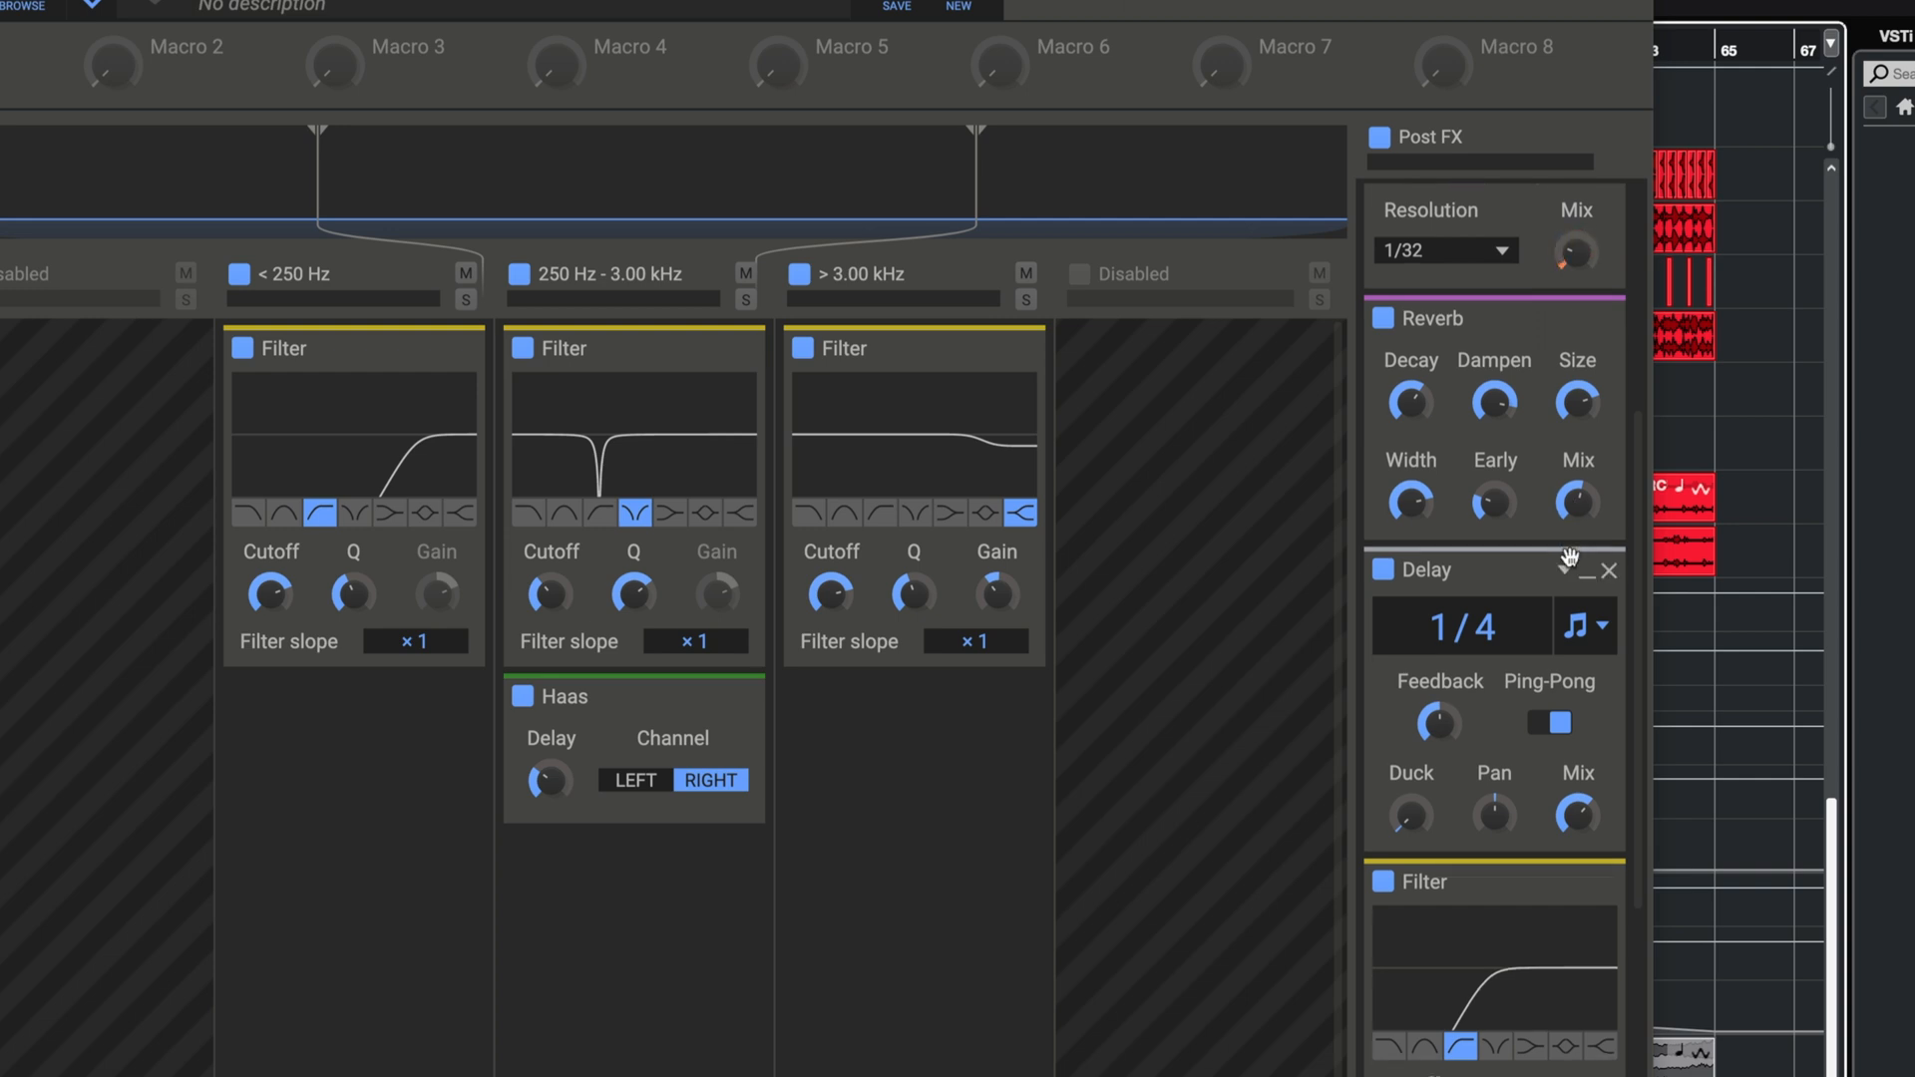
scroll(1636, 503, "down", 5)
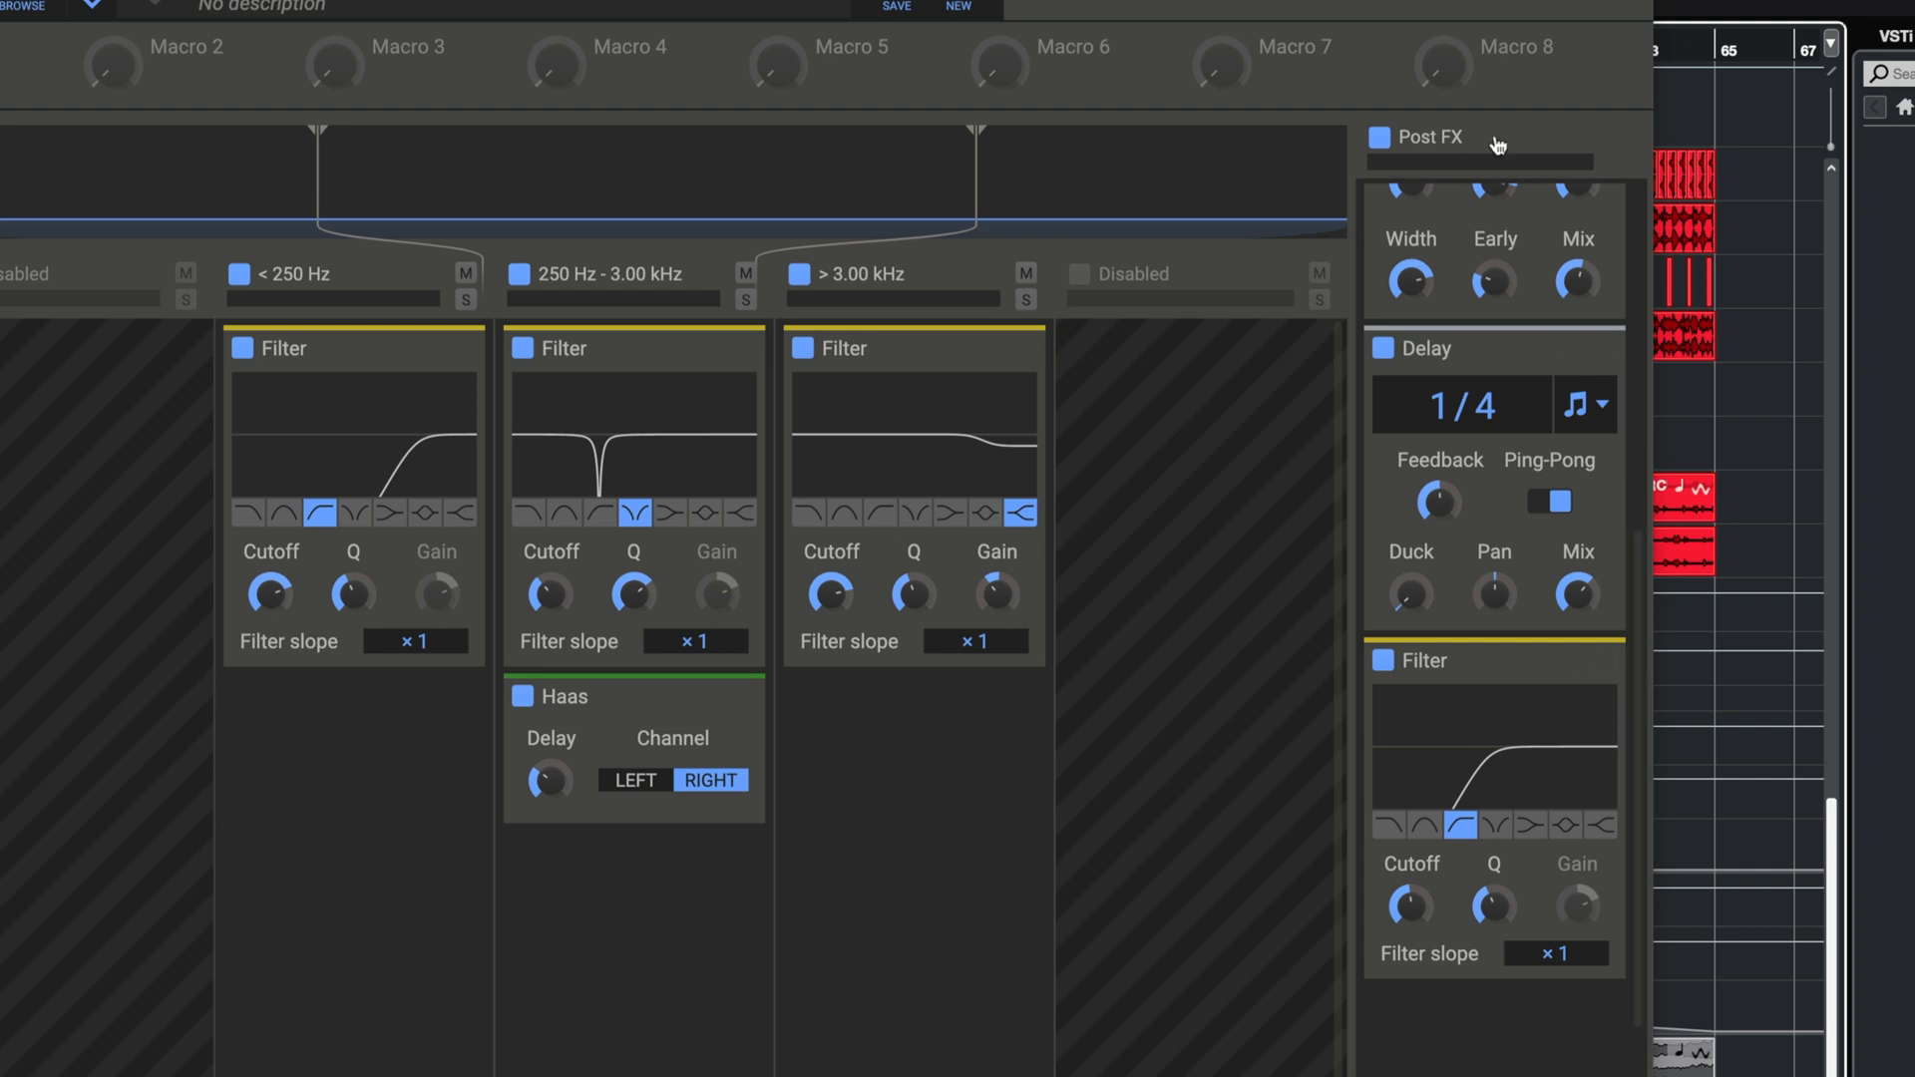
left_click_drag(1637, 717, 1638, 810)
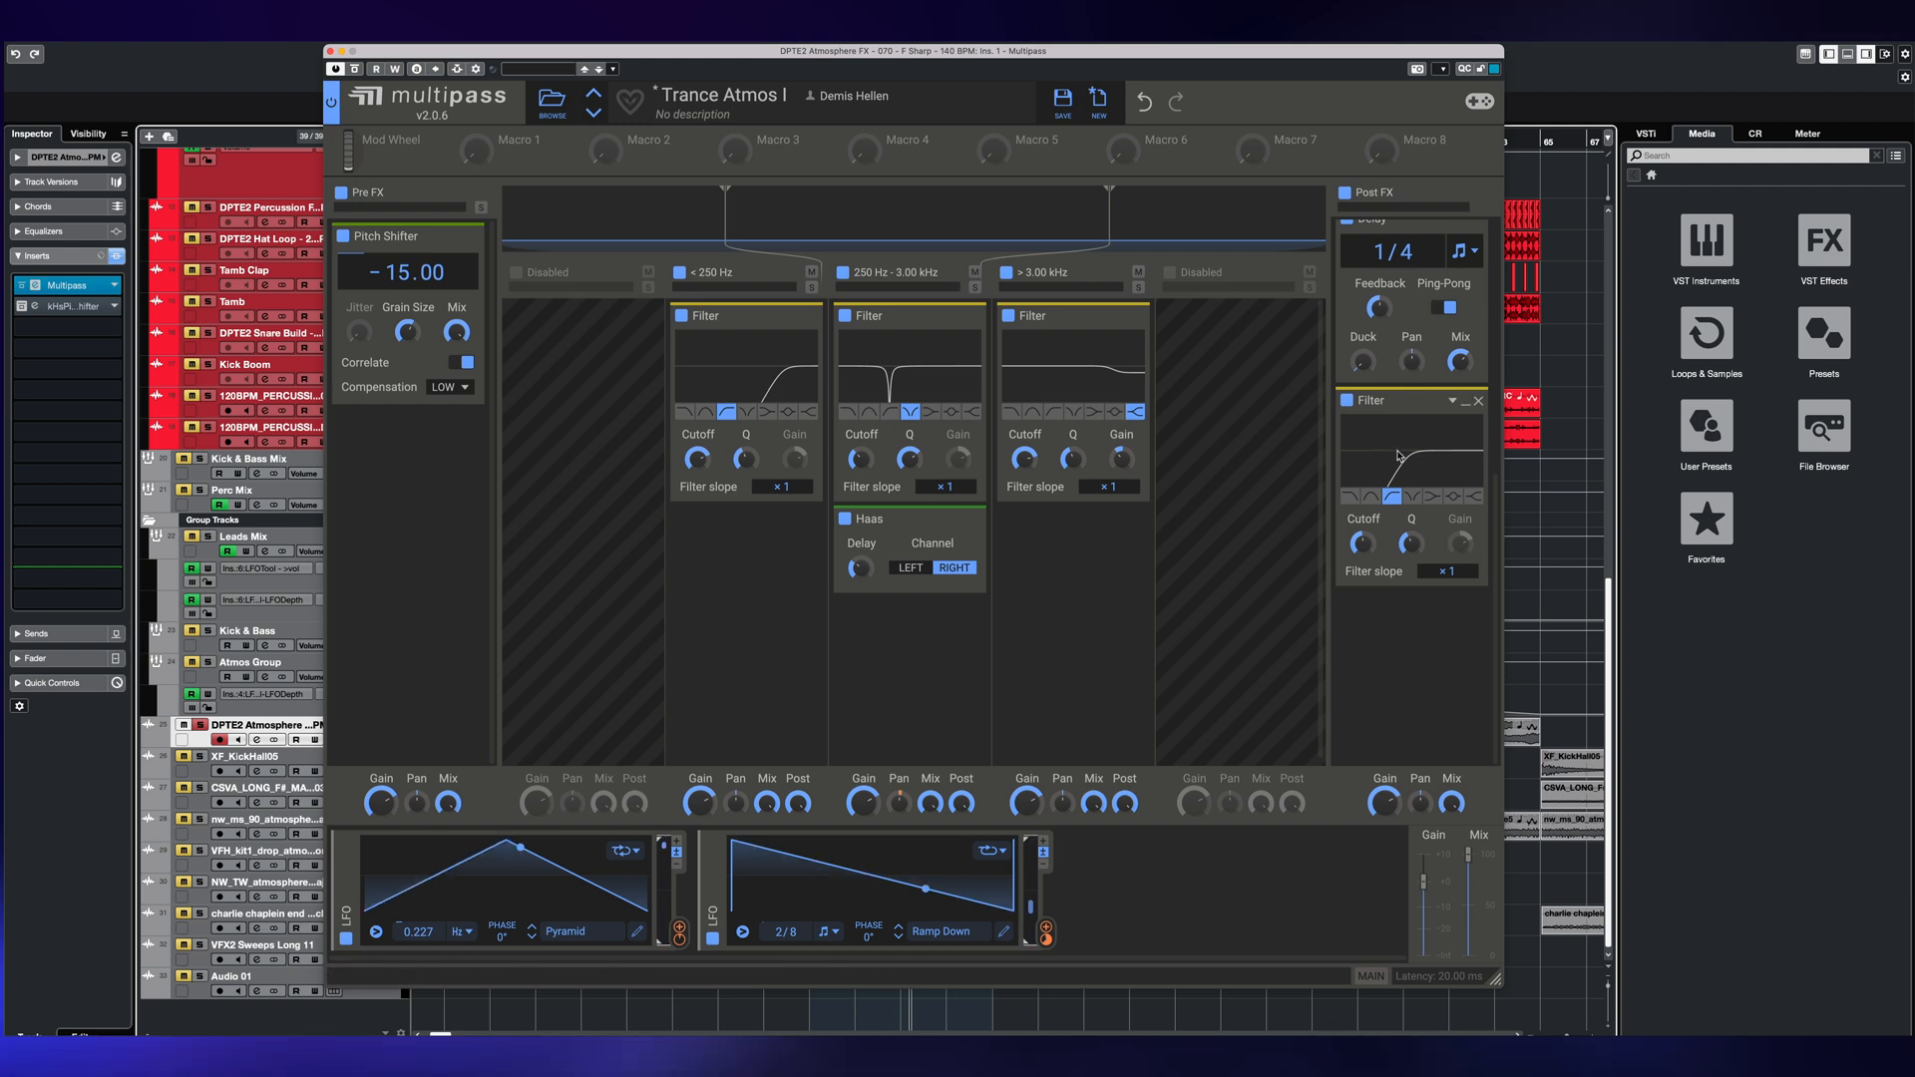
- Play the loop and compare the sound with the whole Post FX section off and on
left_click(1345, 193)
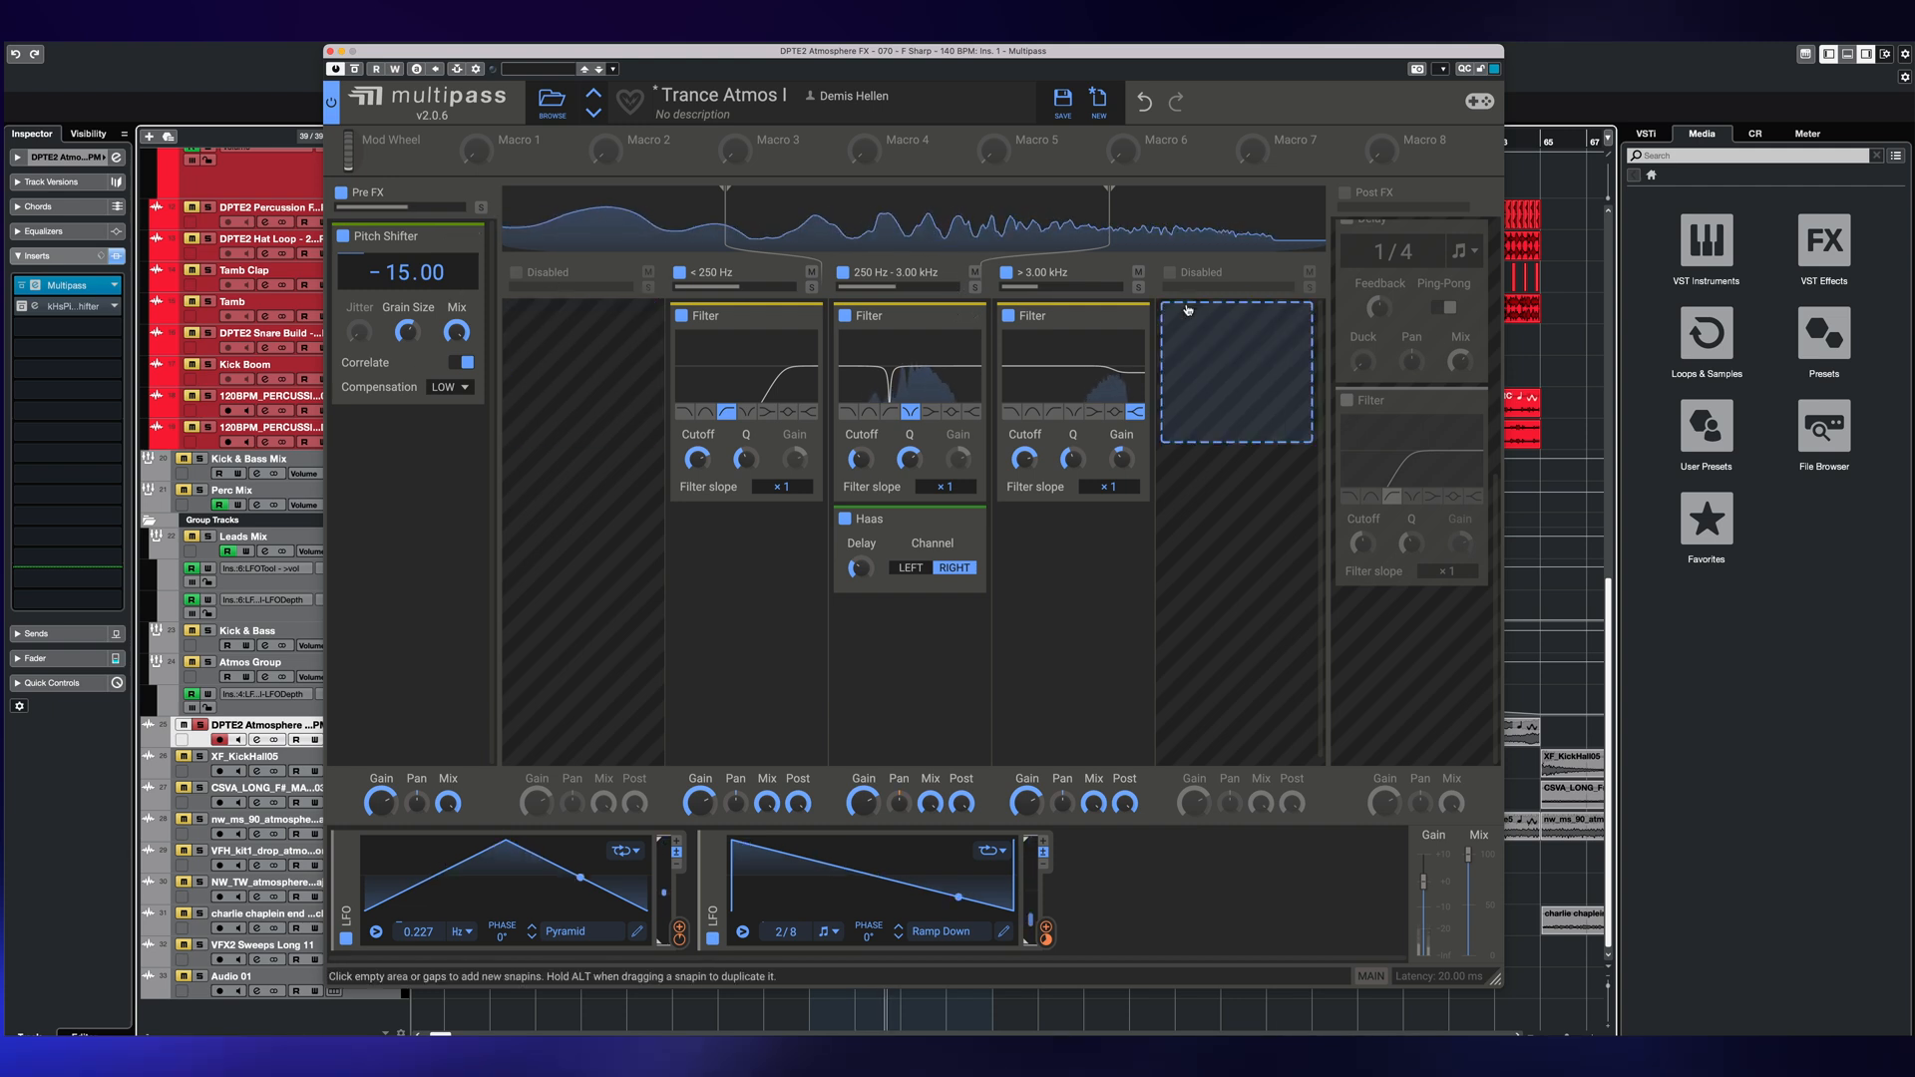
left_click(1346, 195)
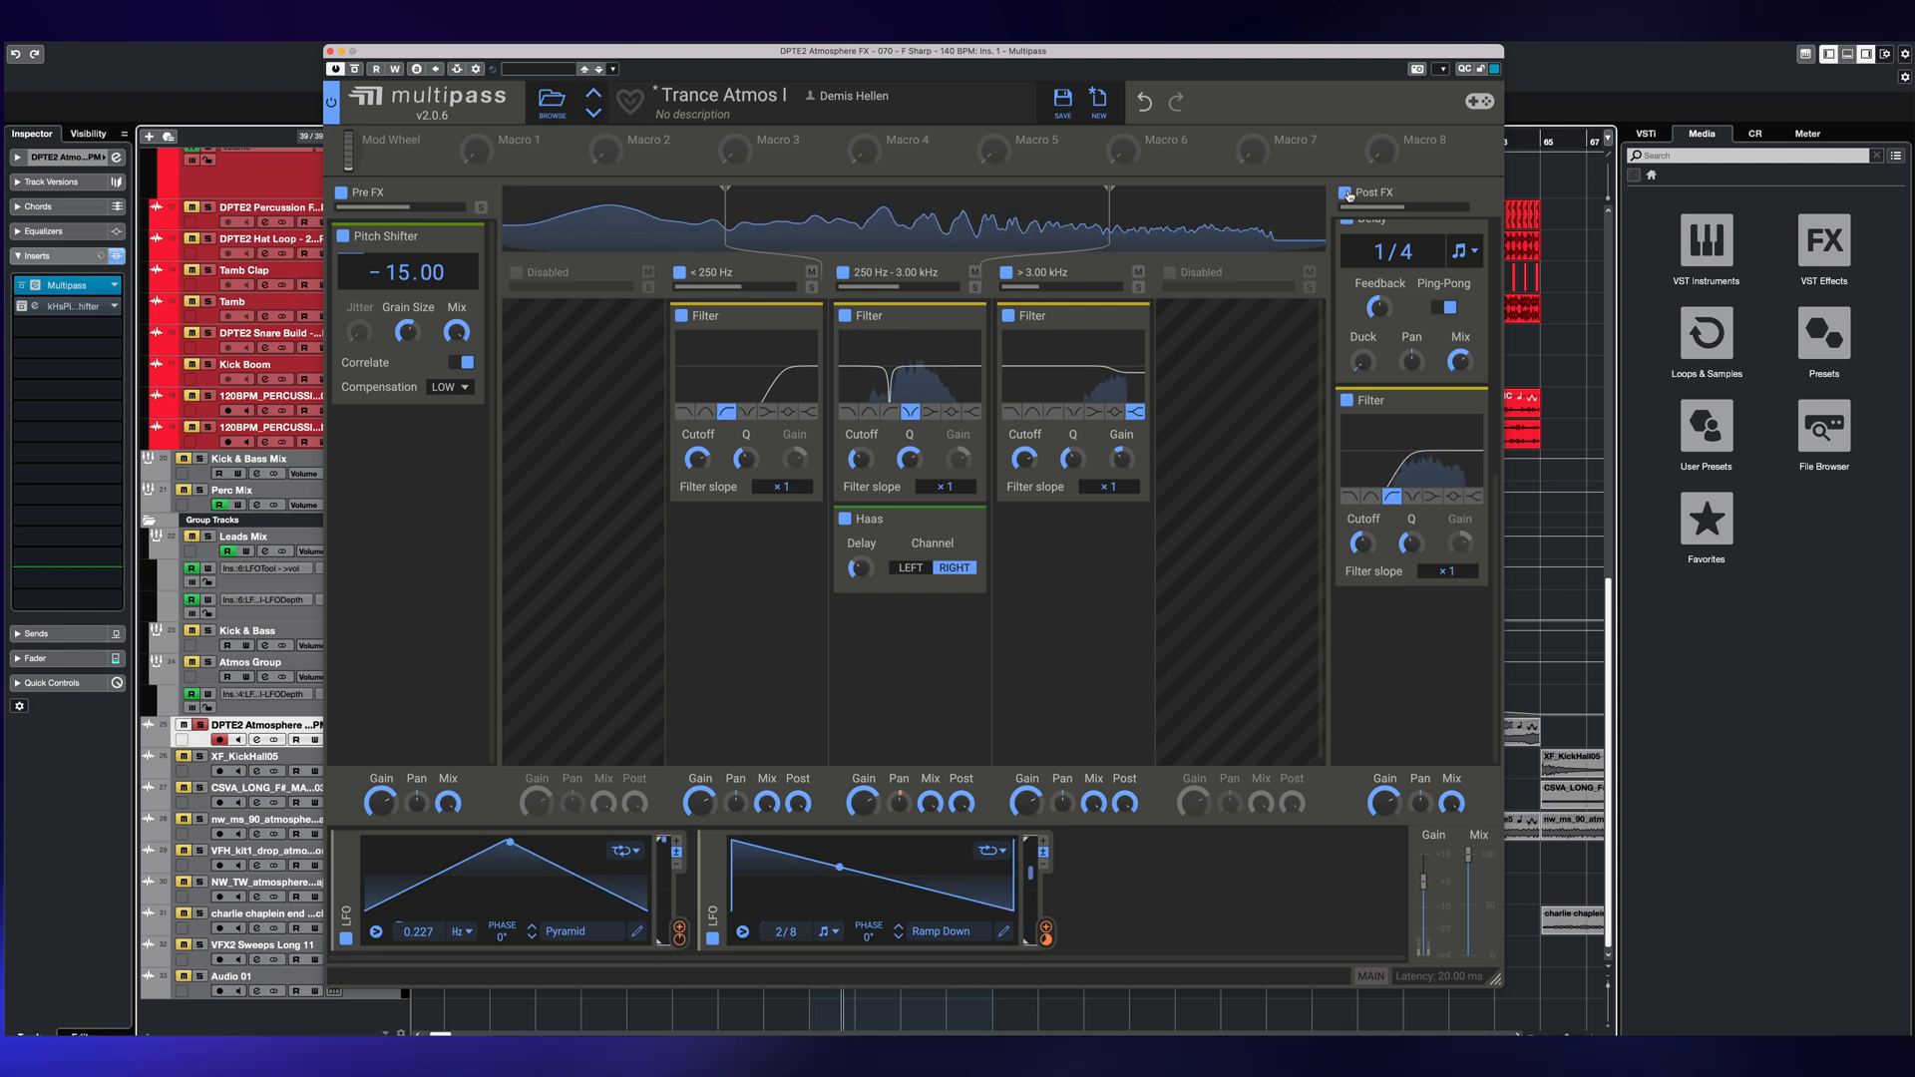
scroll(1348, 195, "up", 5)
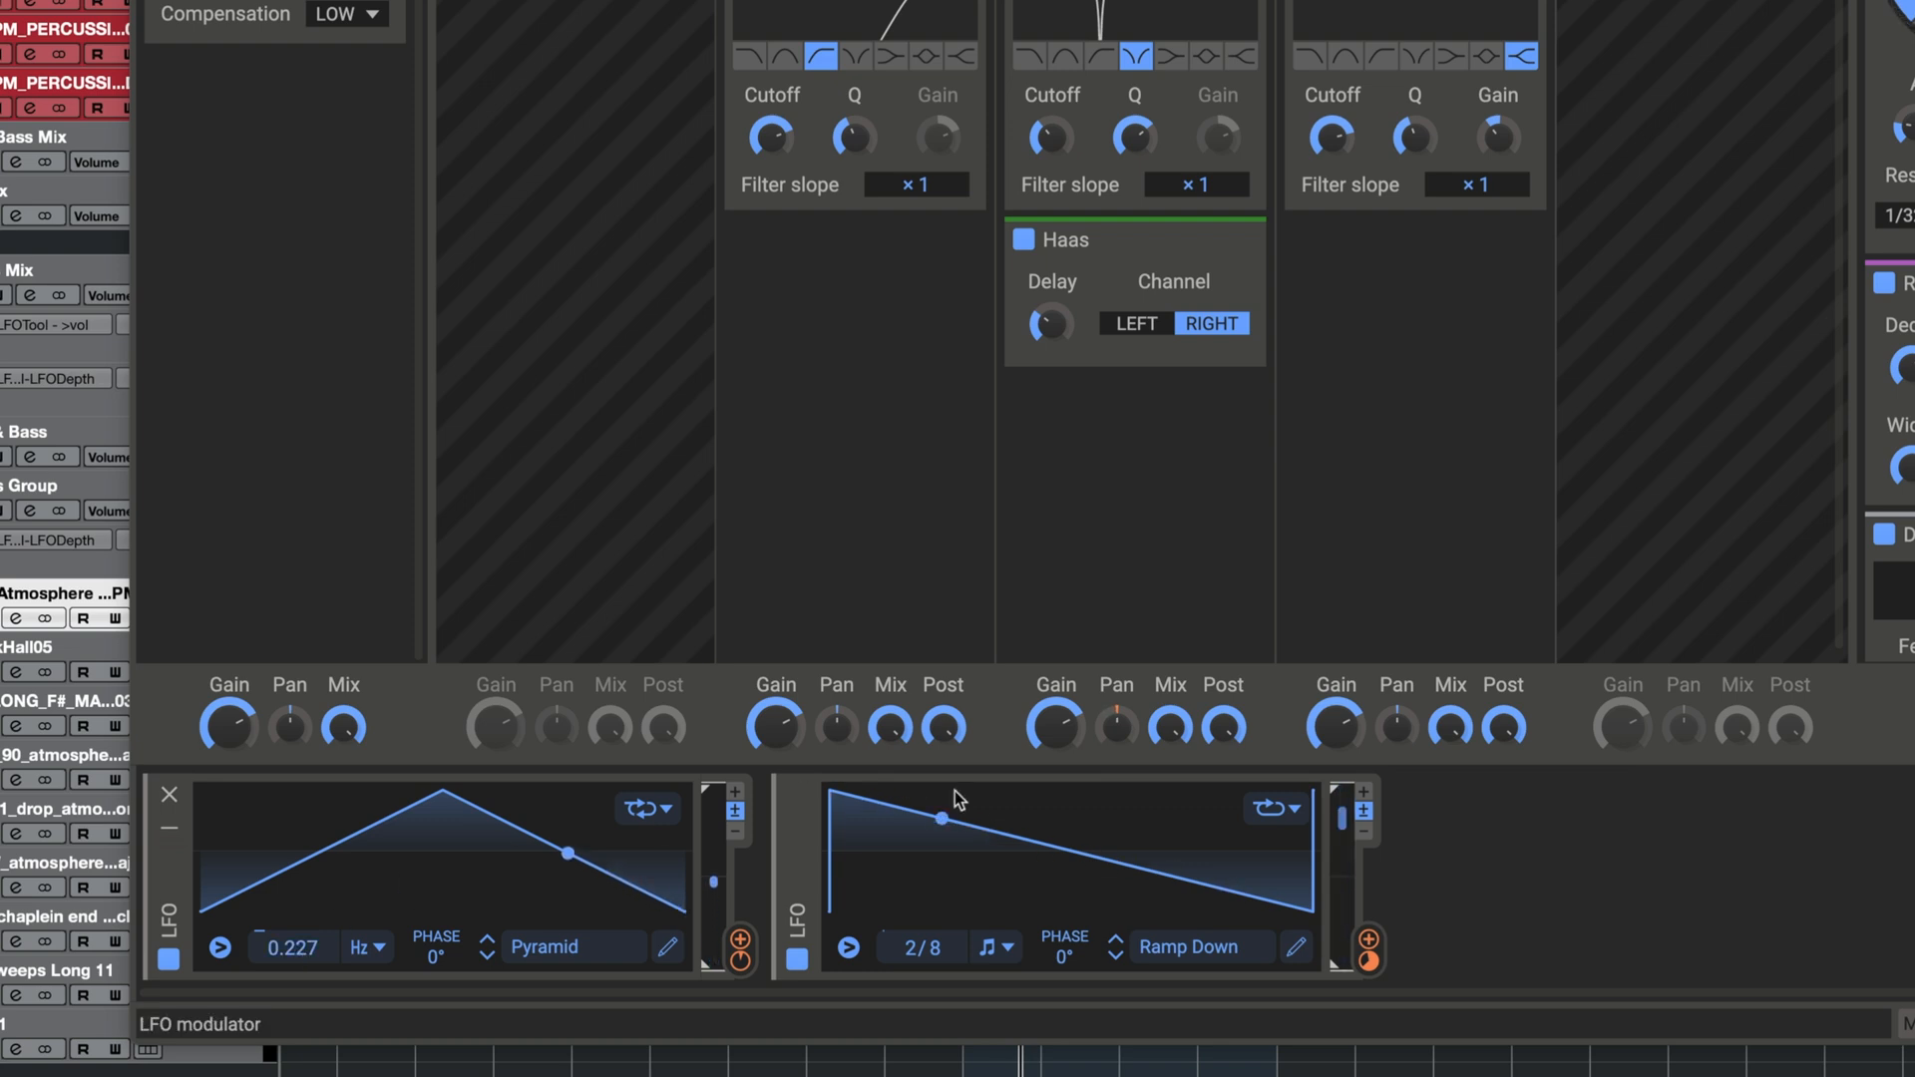
- View the Free and Sync rate options of the Ramp Down LFO and close them without changing the mode
scroll(1346, 816, "up", 3)
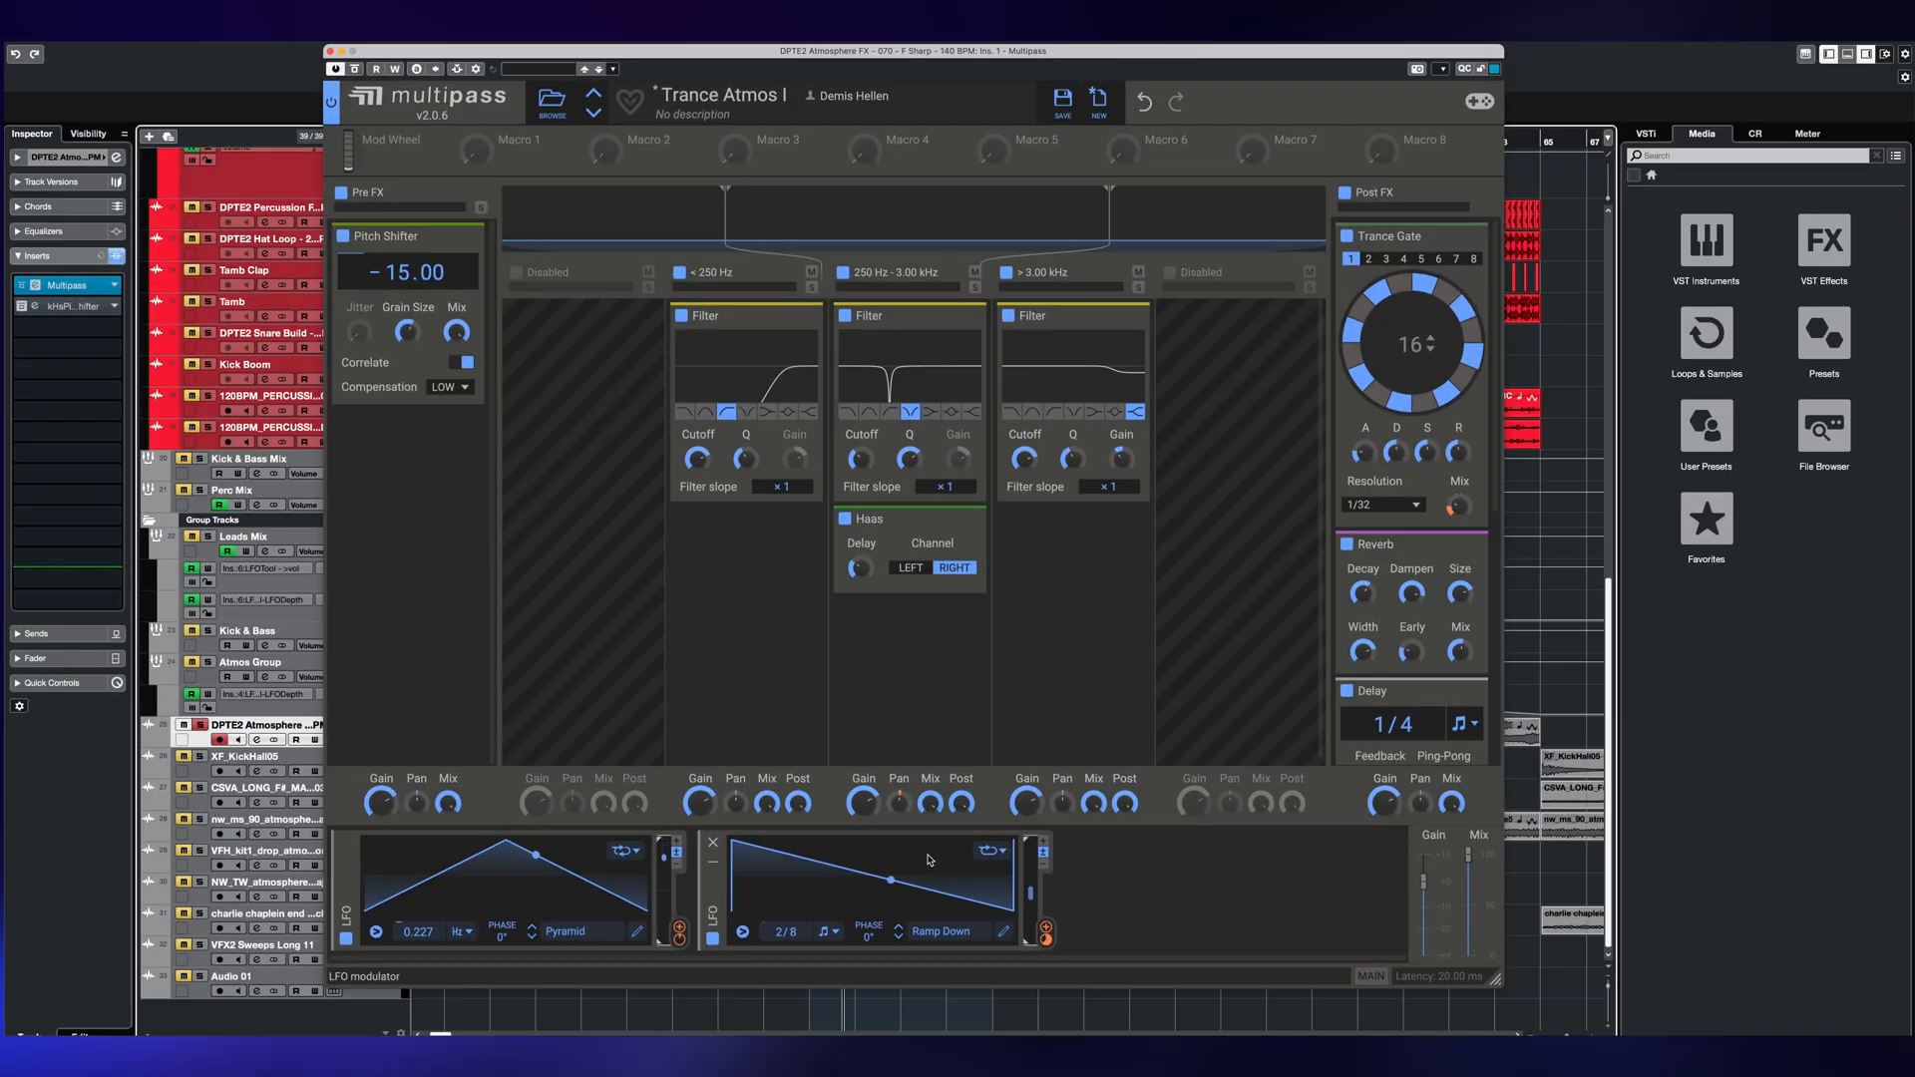
left_click(828, 932)
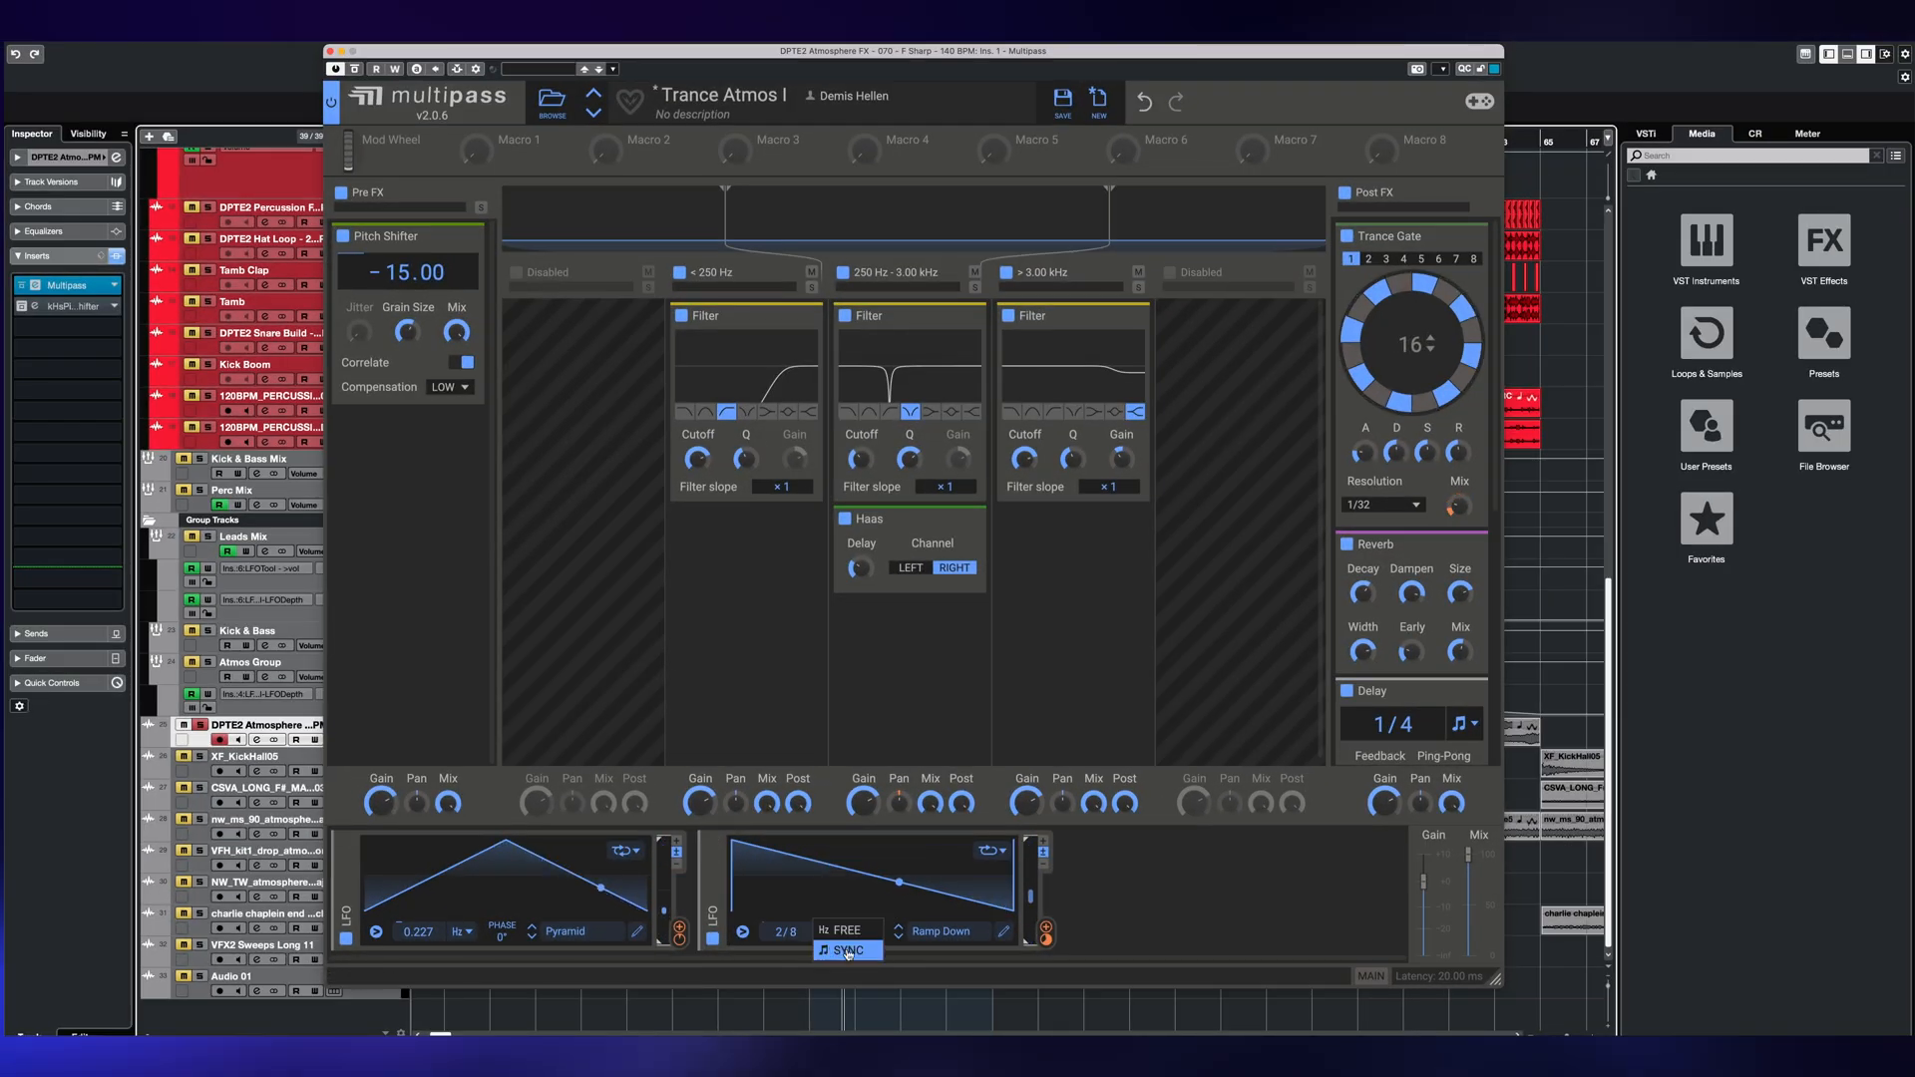
left_click(1147, 901)
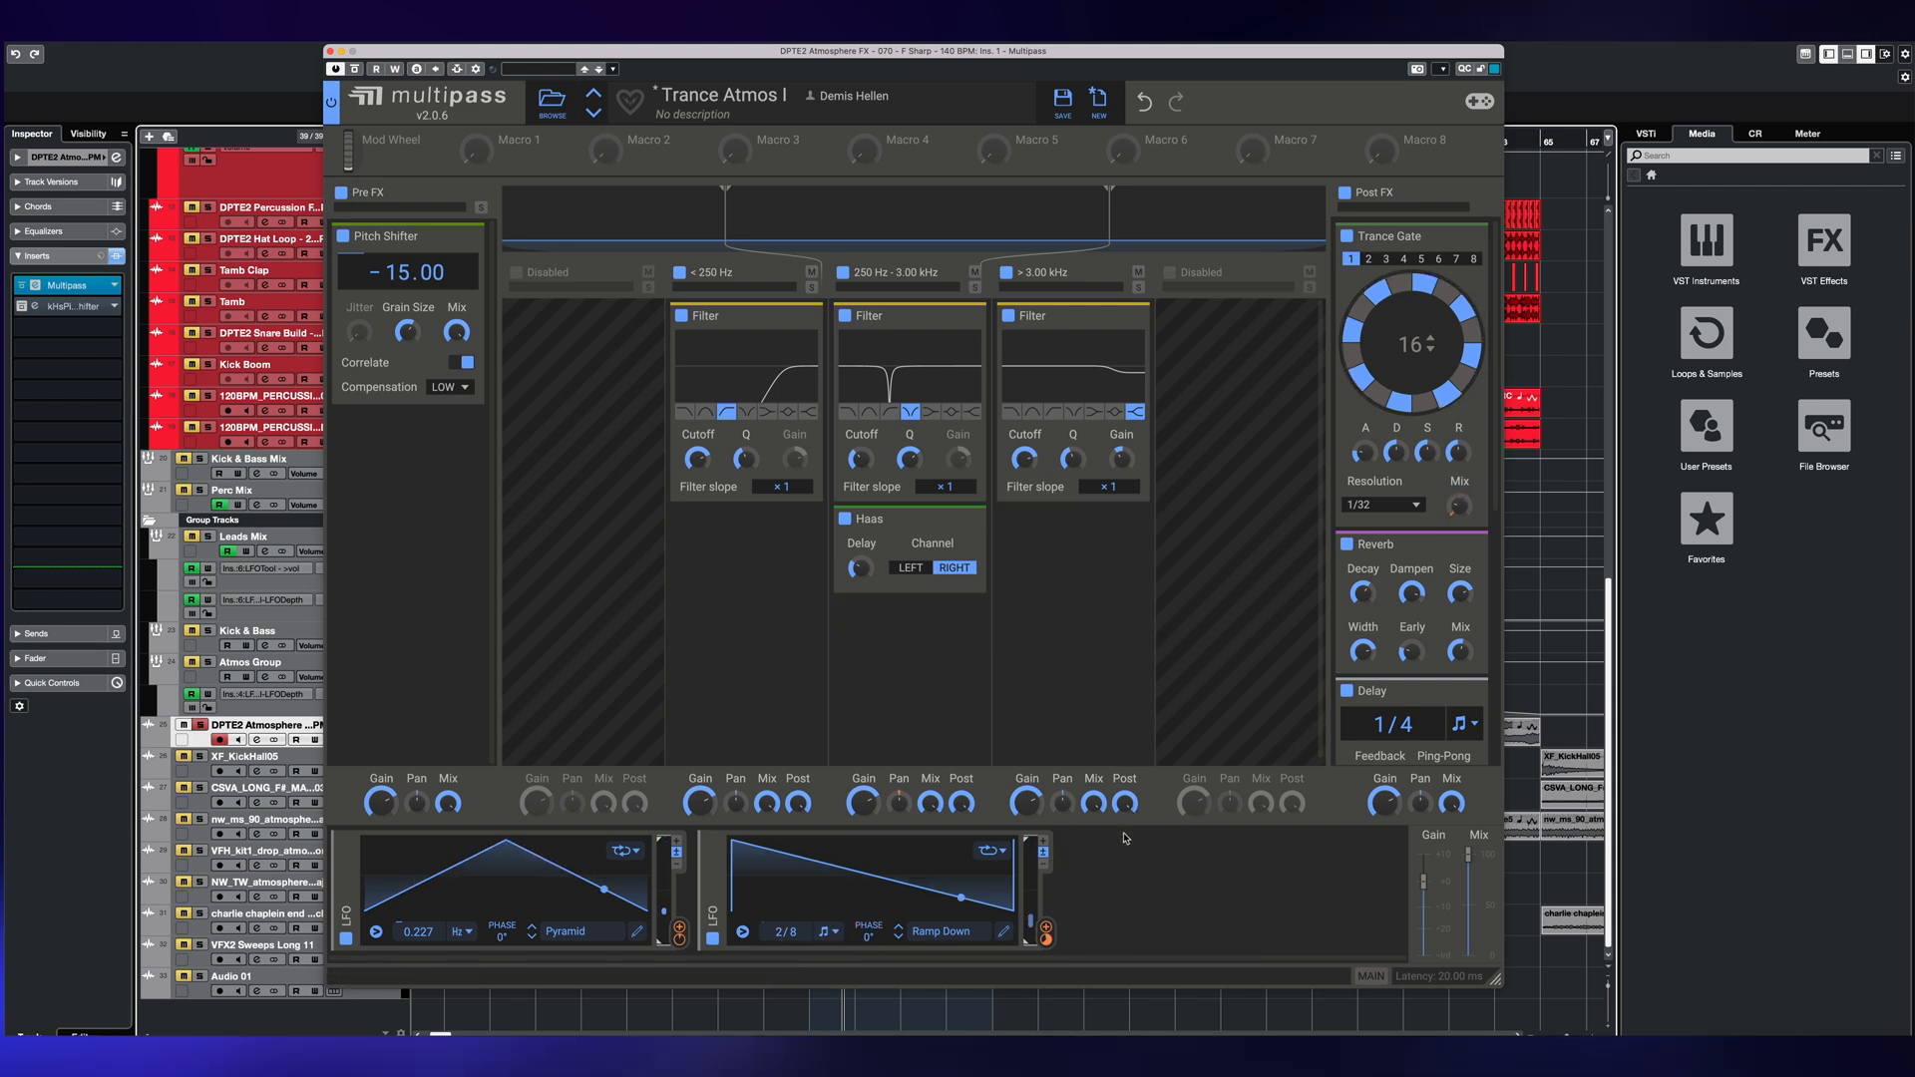
- Show the Ramp Down LFO's possible modulation targets and route the LFO to the Trance Gate's Mix
left_click(1046, 933)
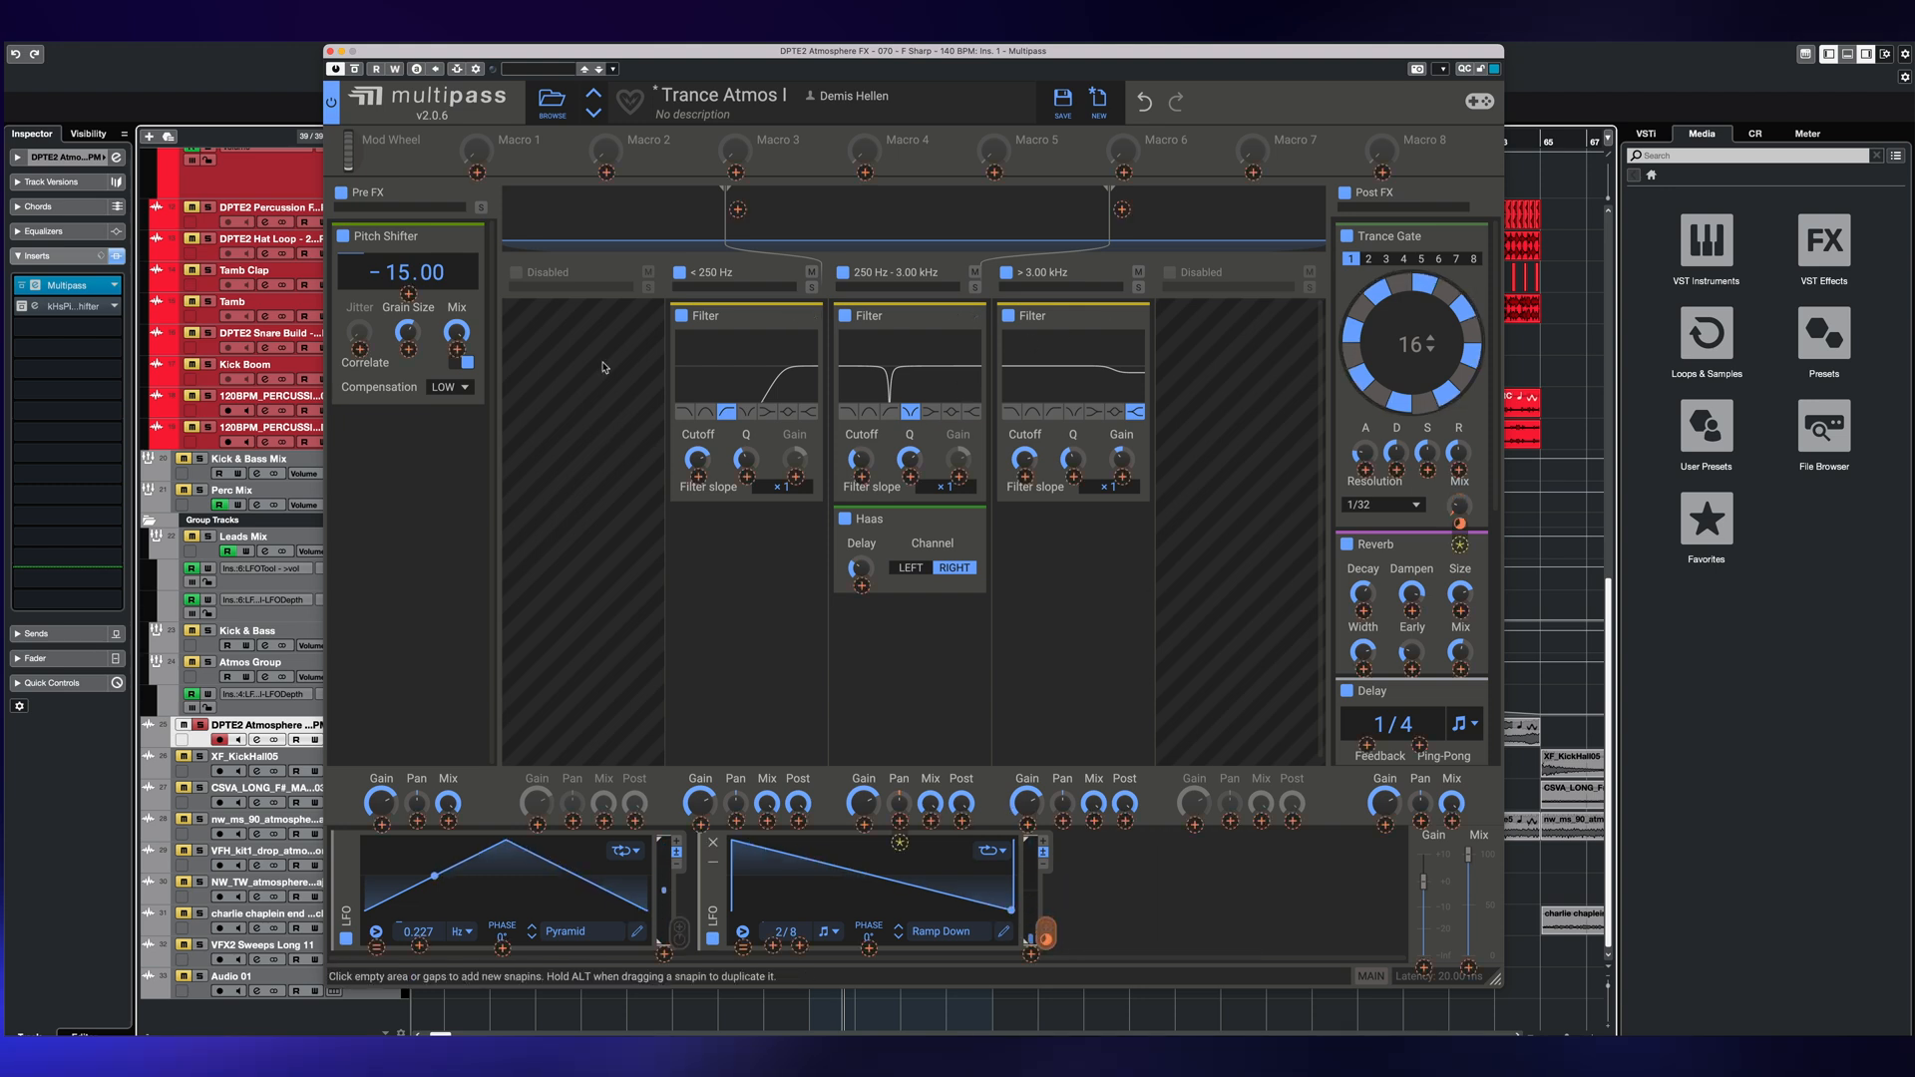
left_click_drag(1045, 933, 1094, 888)
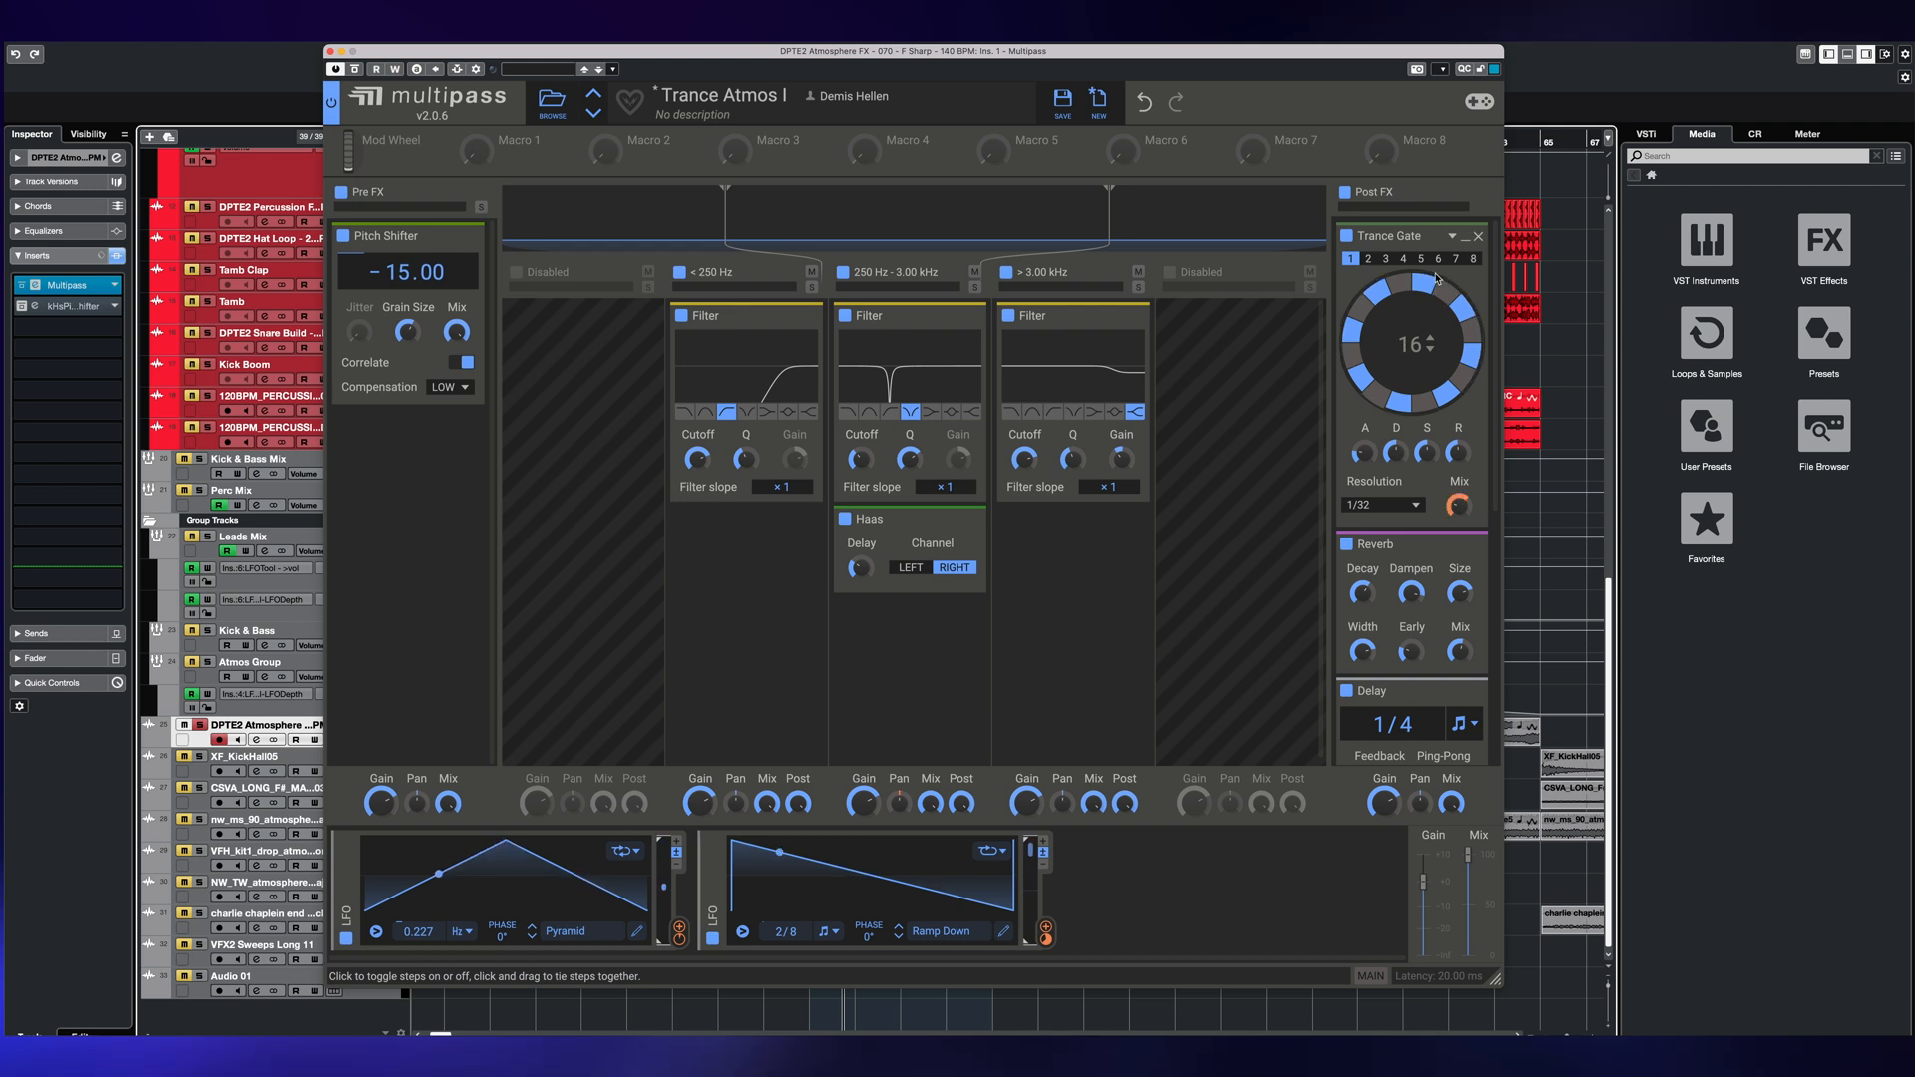
left_click_drag(1046, 927, 1459, 507)
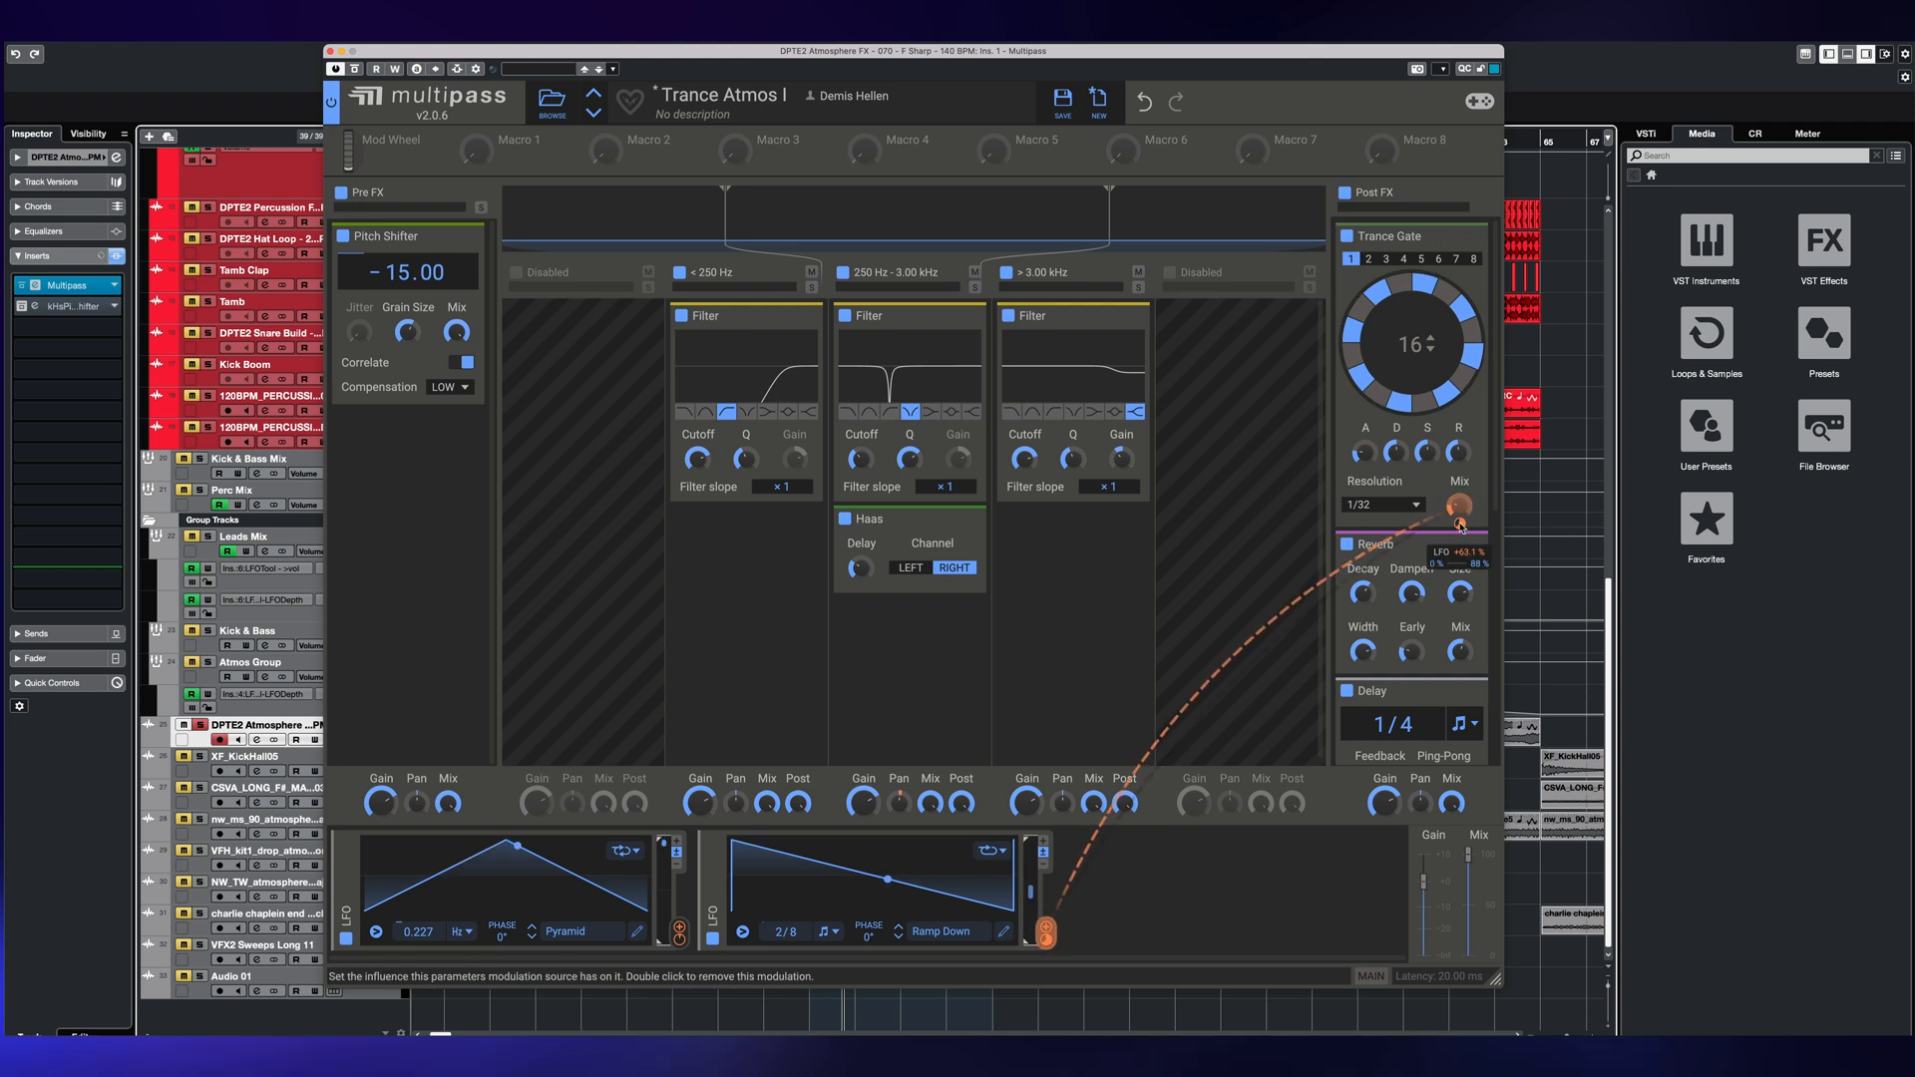
- Play the loop and compare the Trance Gate's Mix with its LFO modulation off and on, leaving the modulation enabled
right_click(1460, 525)
mouse_move(1471, 590)
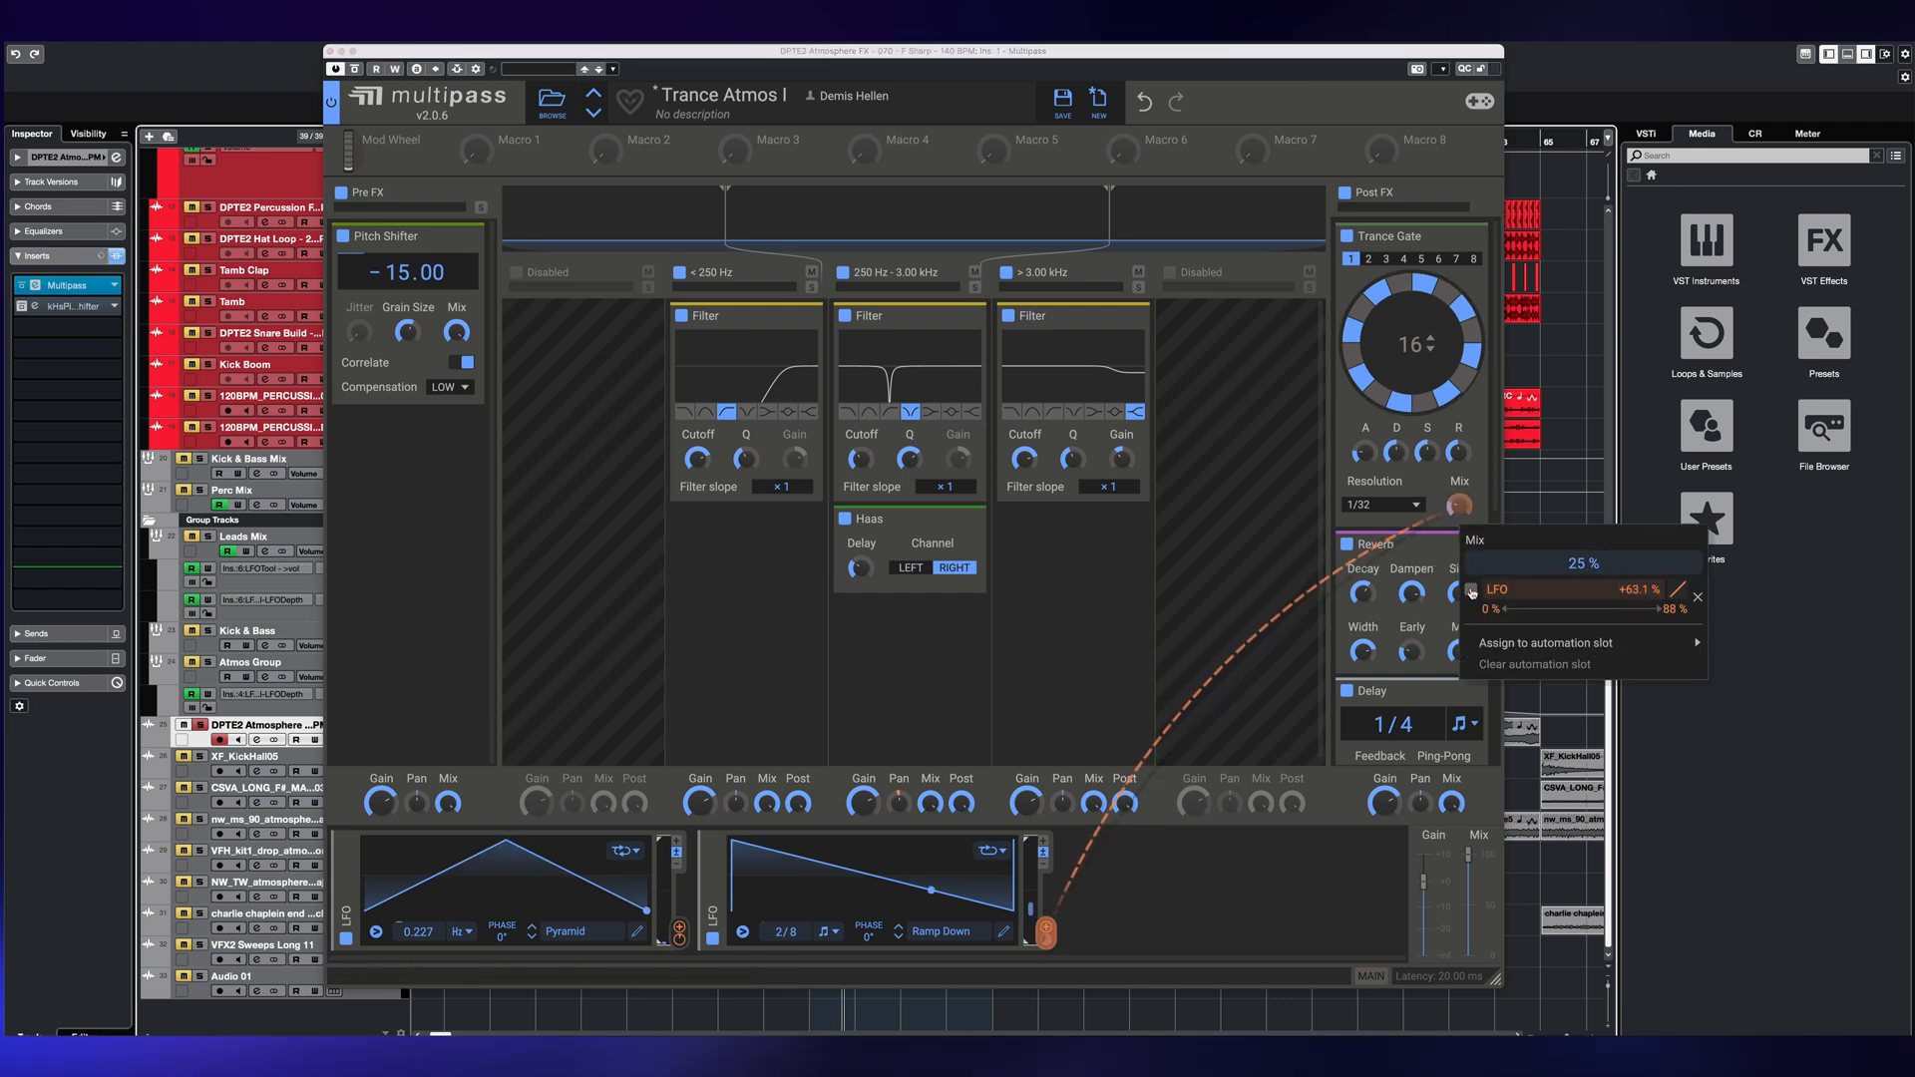
key("space")
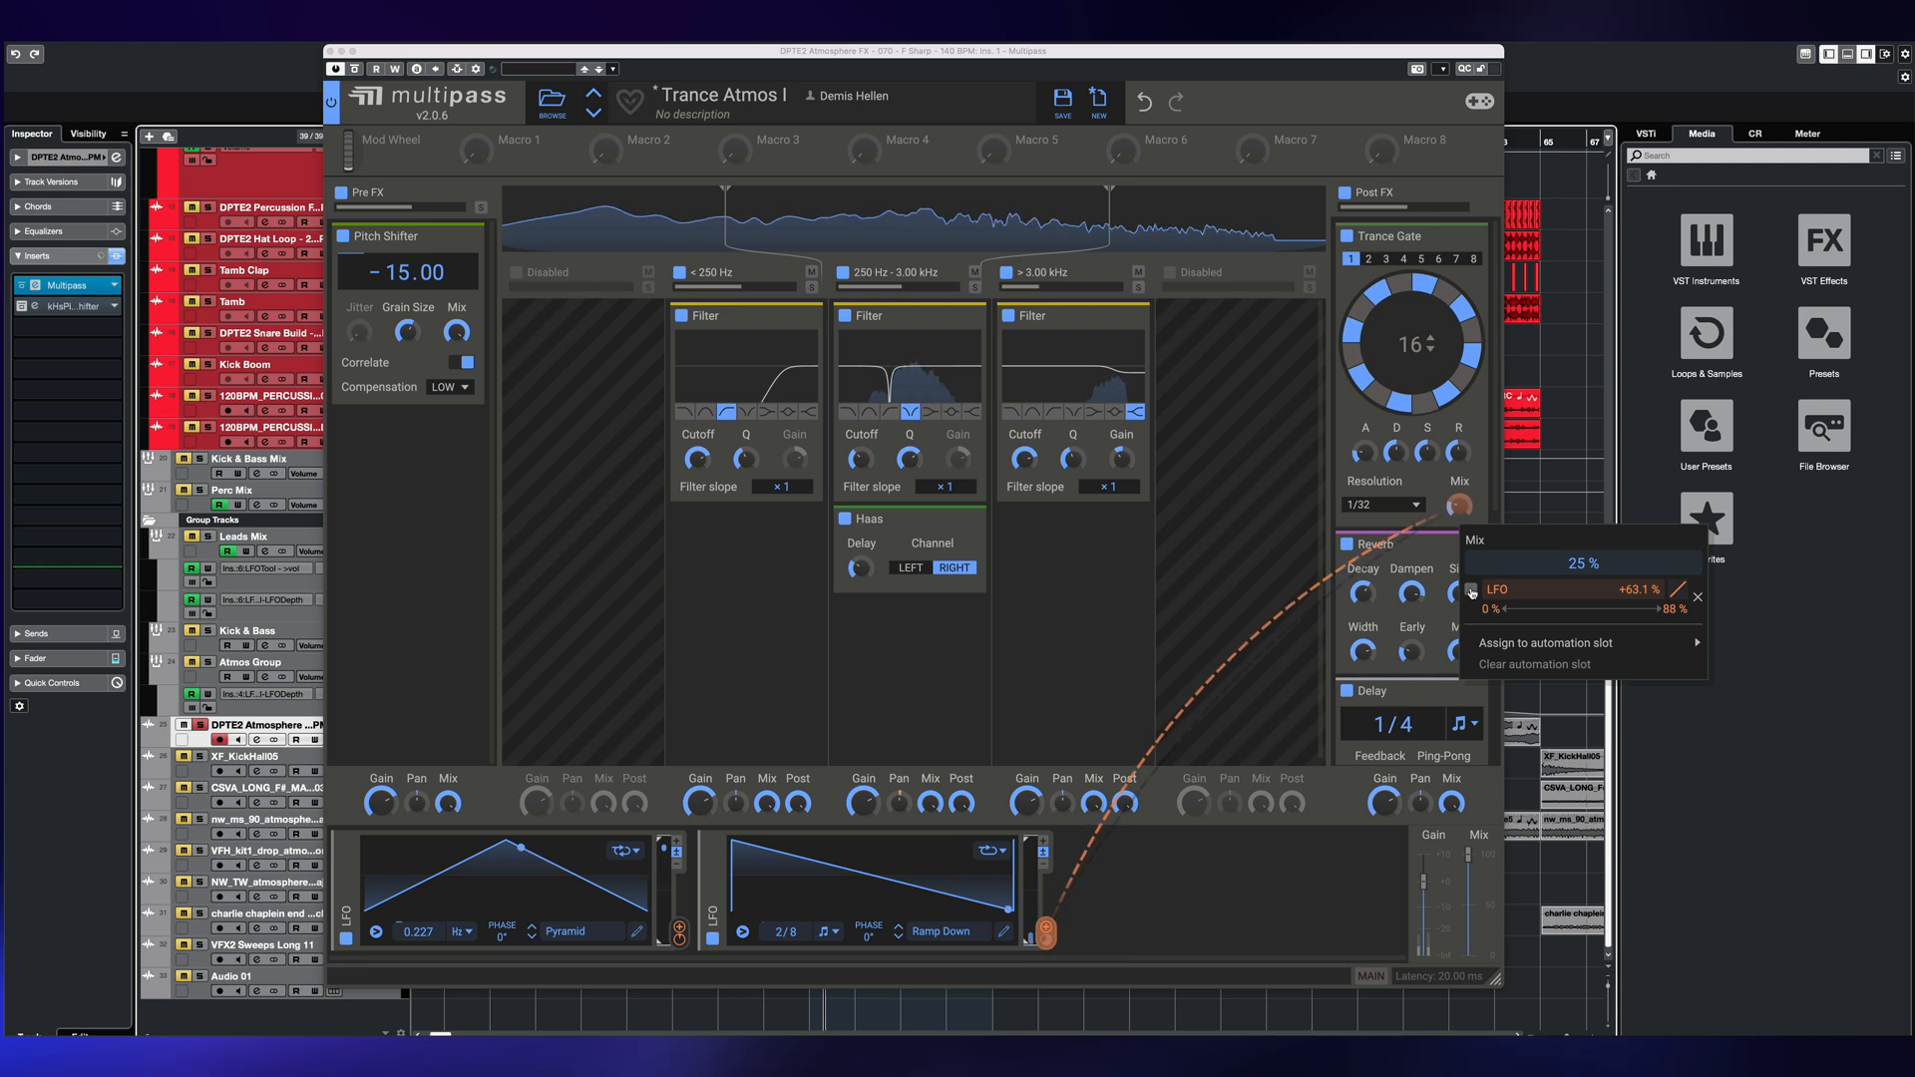
left_click(1459, 504)
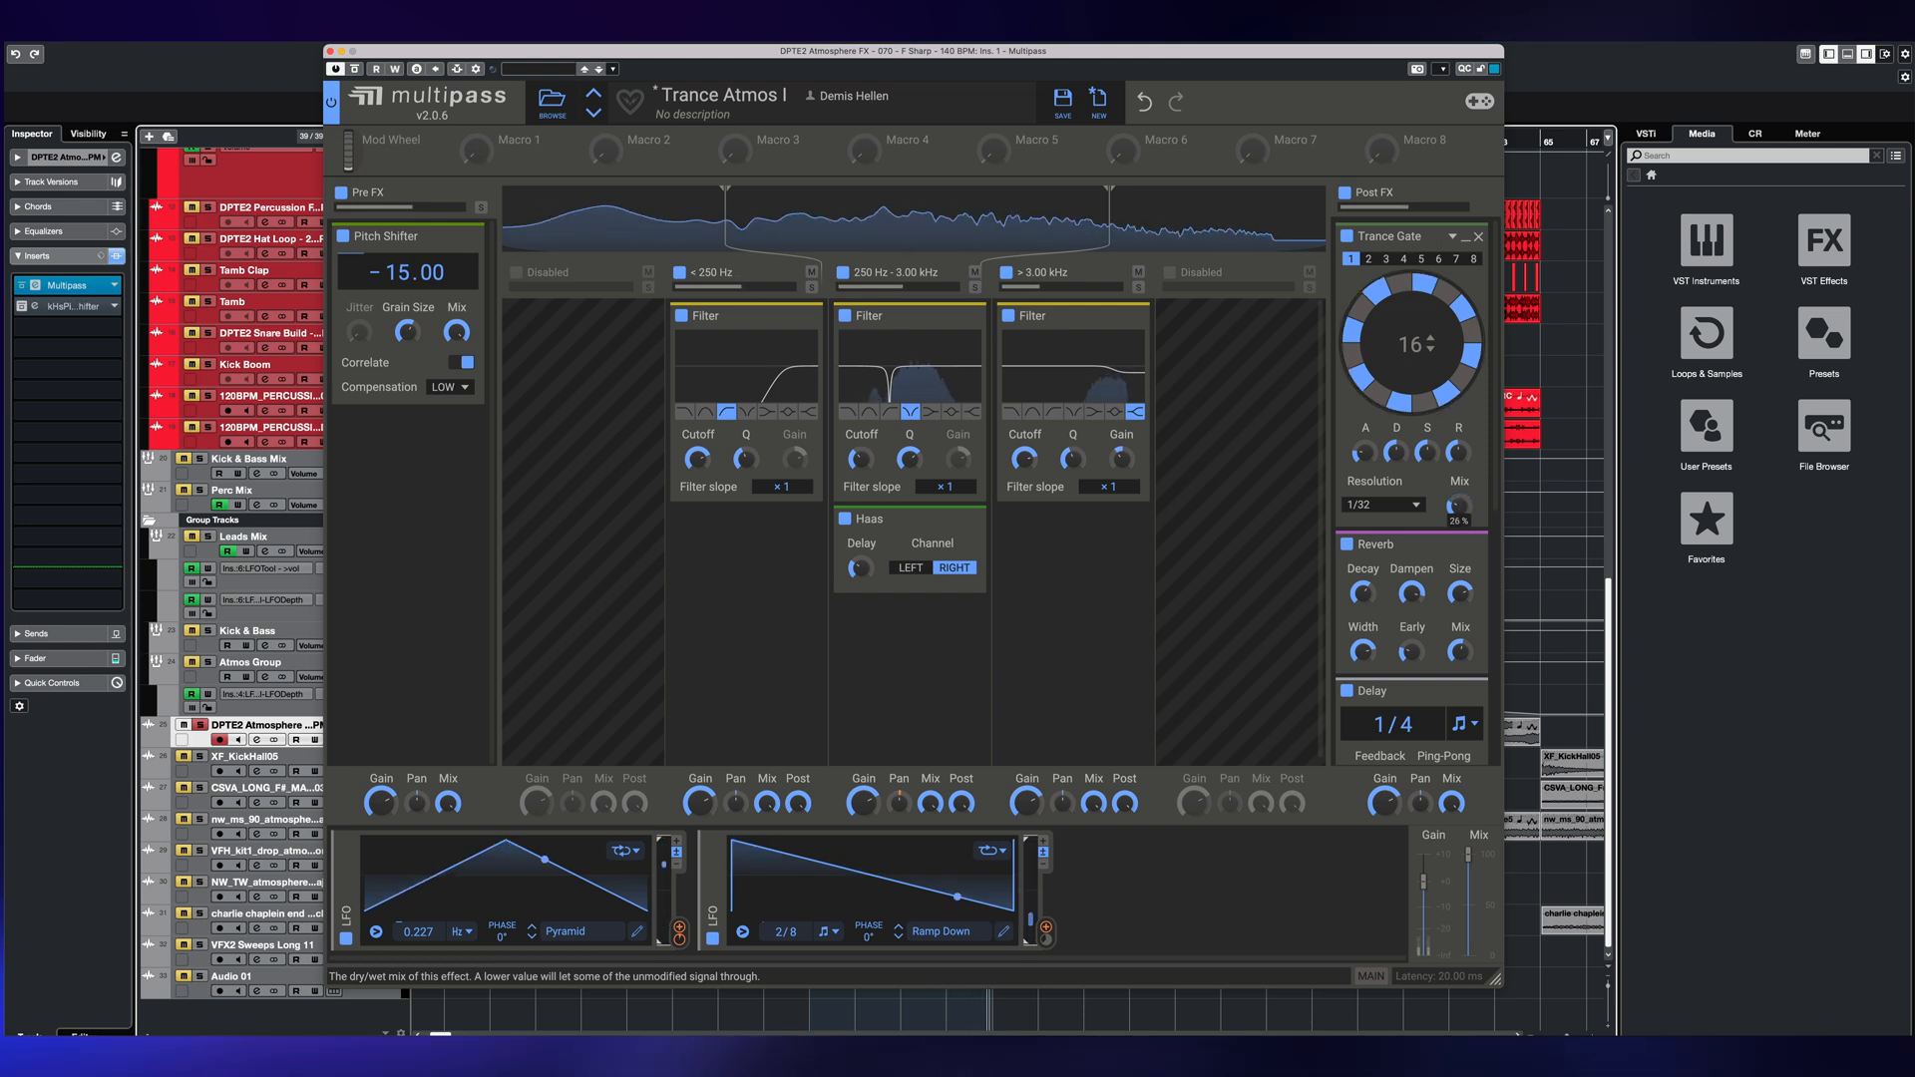
right_click(1460, 505)
mouse_move(1474, 597)
left_click(1474, 597)
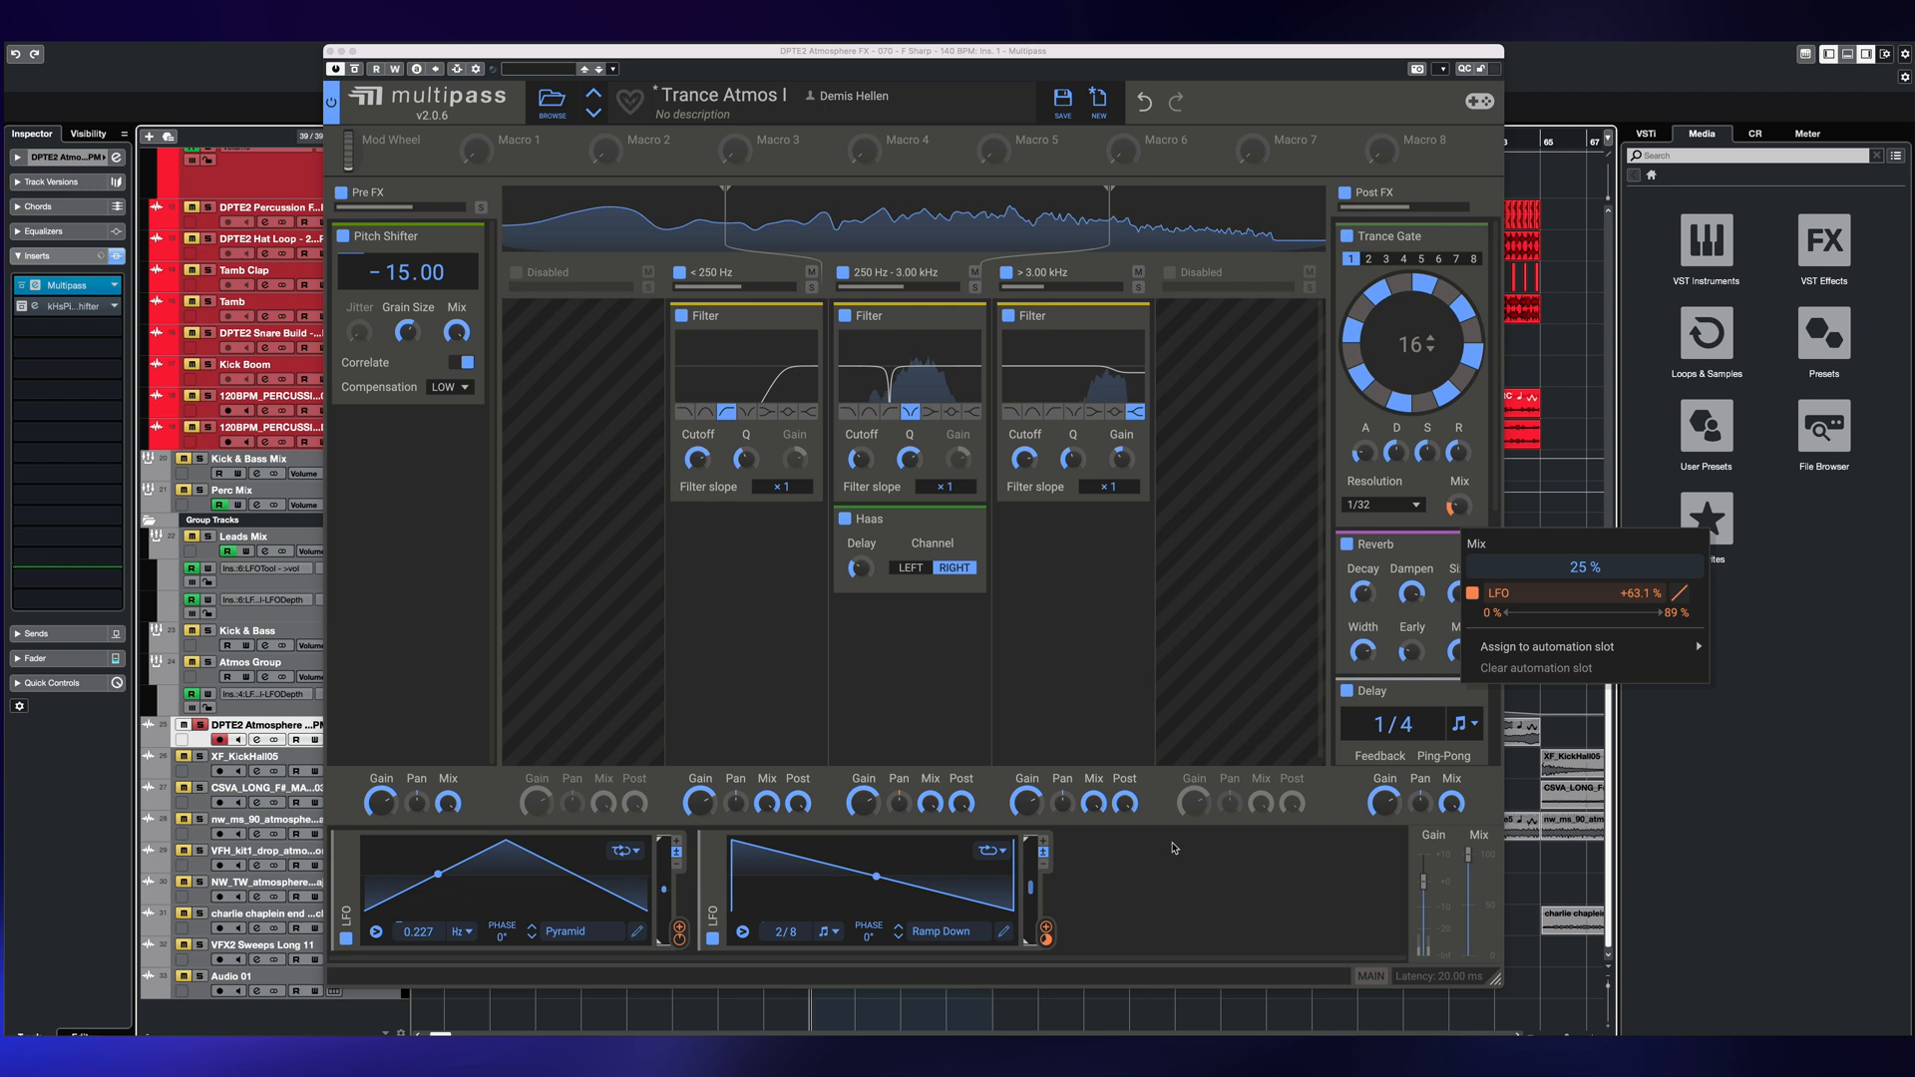
left_click(1255, 908)
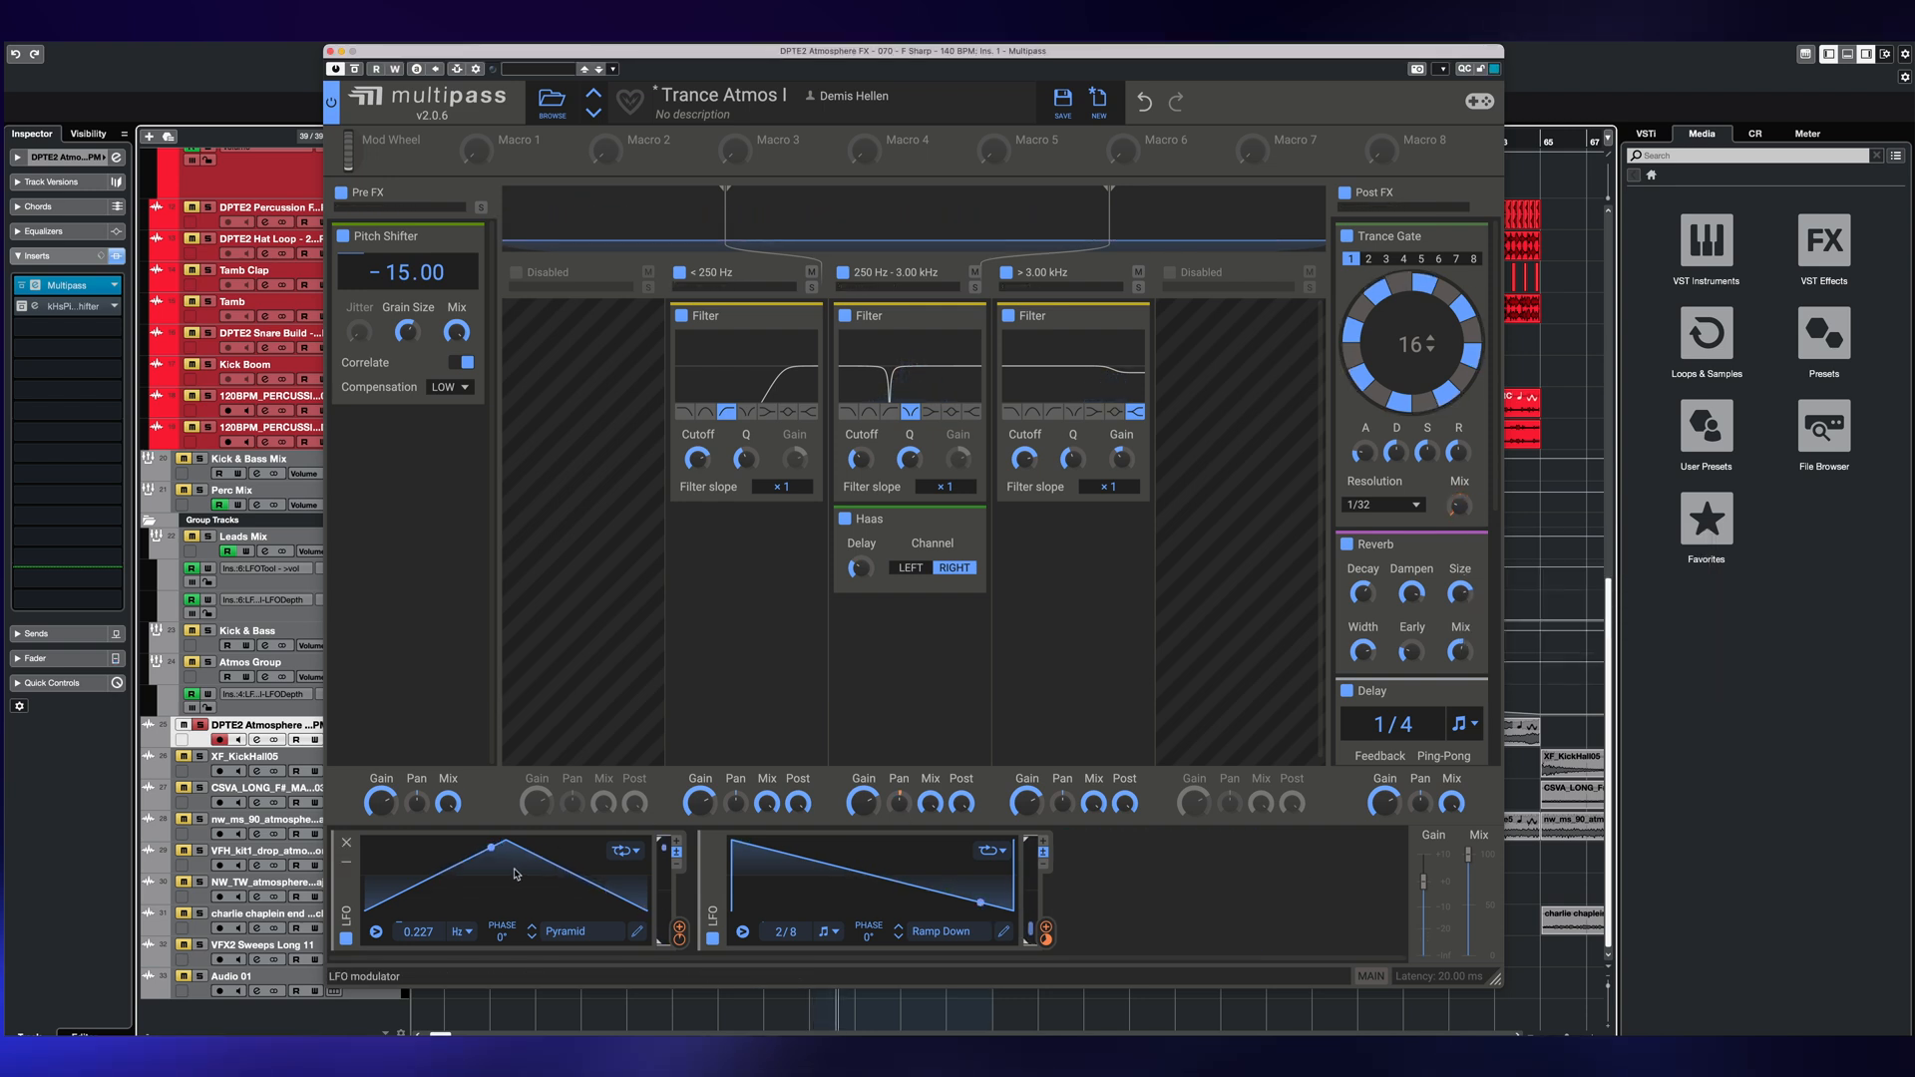
- Browse the Kiloheart plug-ins available for the track's next empty insert slot and close the list without loading one
mouse_move(683, 943)
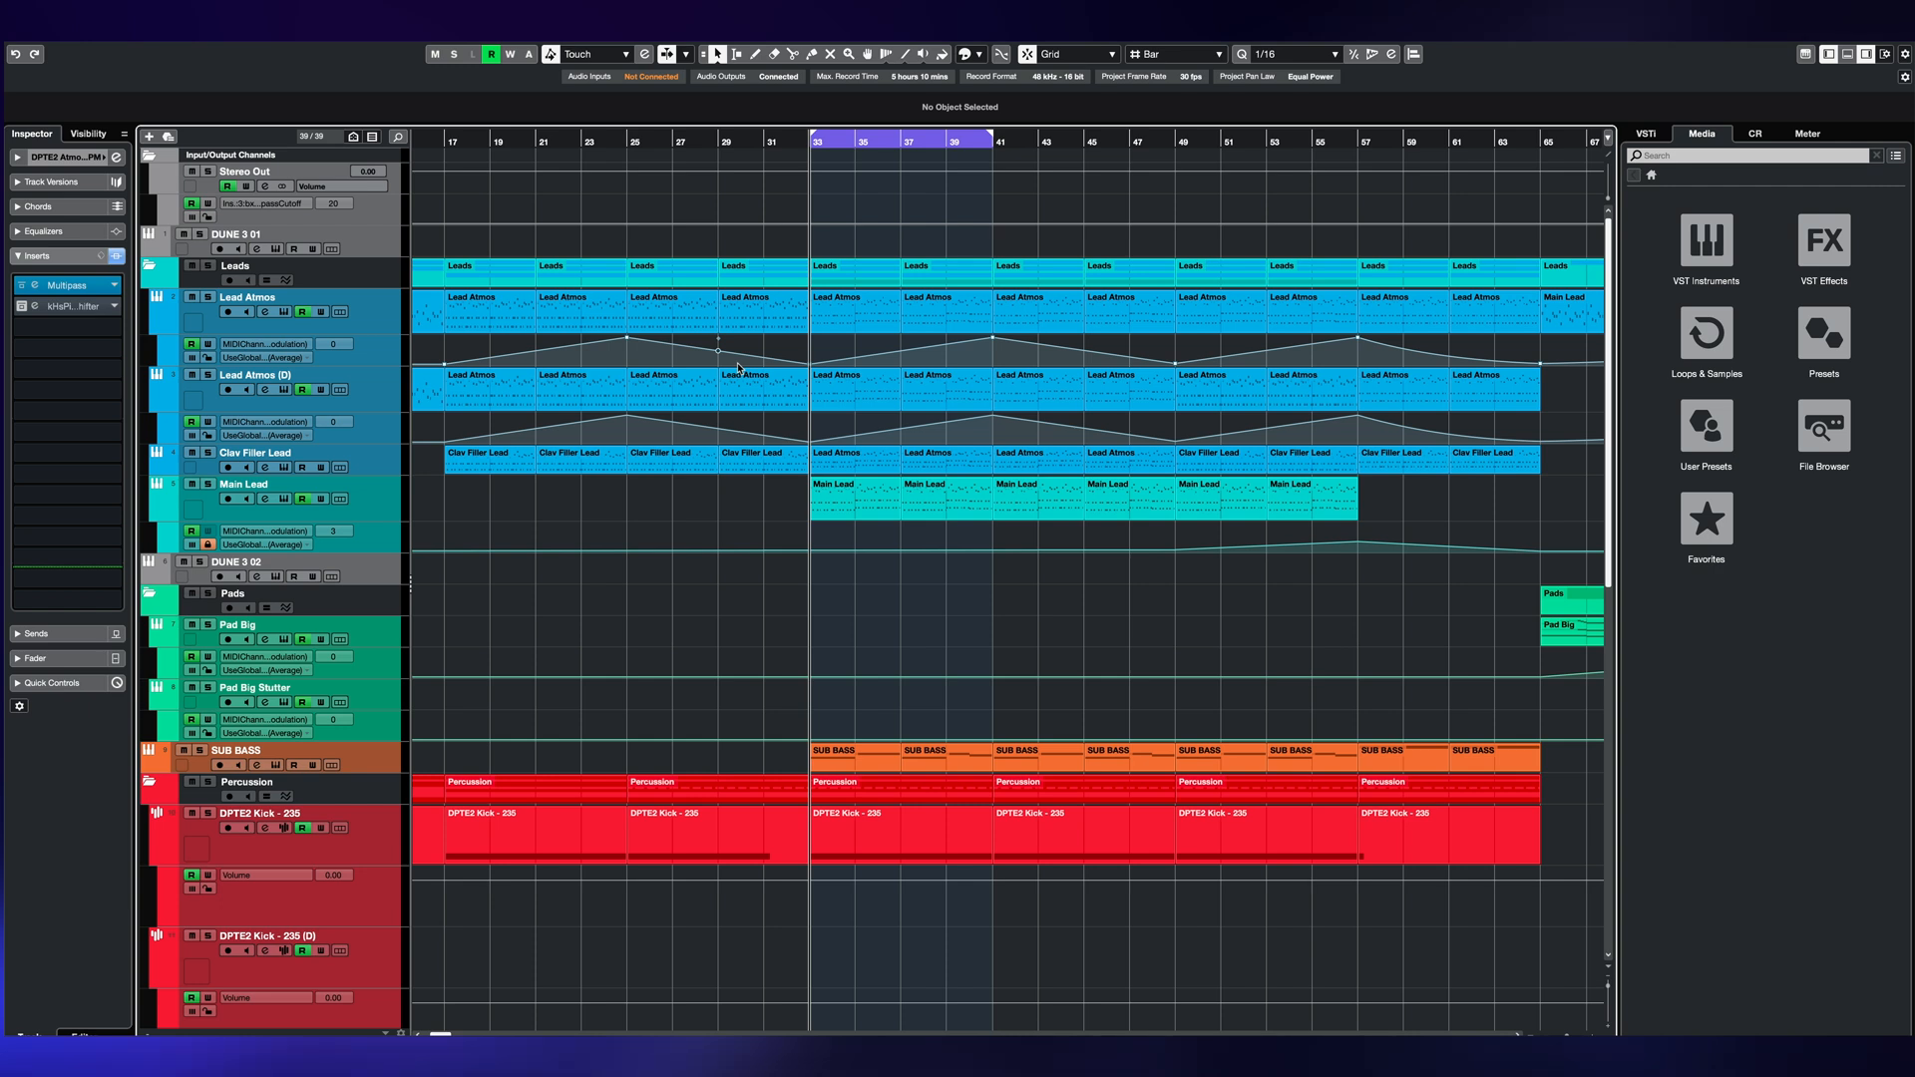
left_click(114, 307)
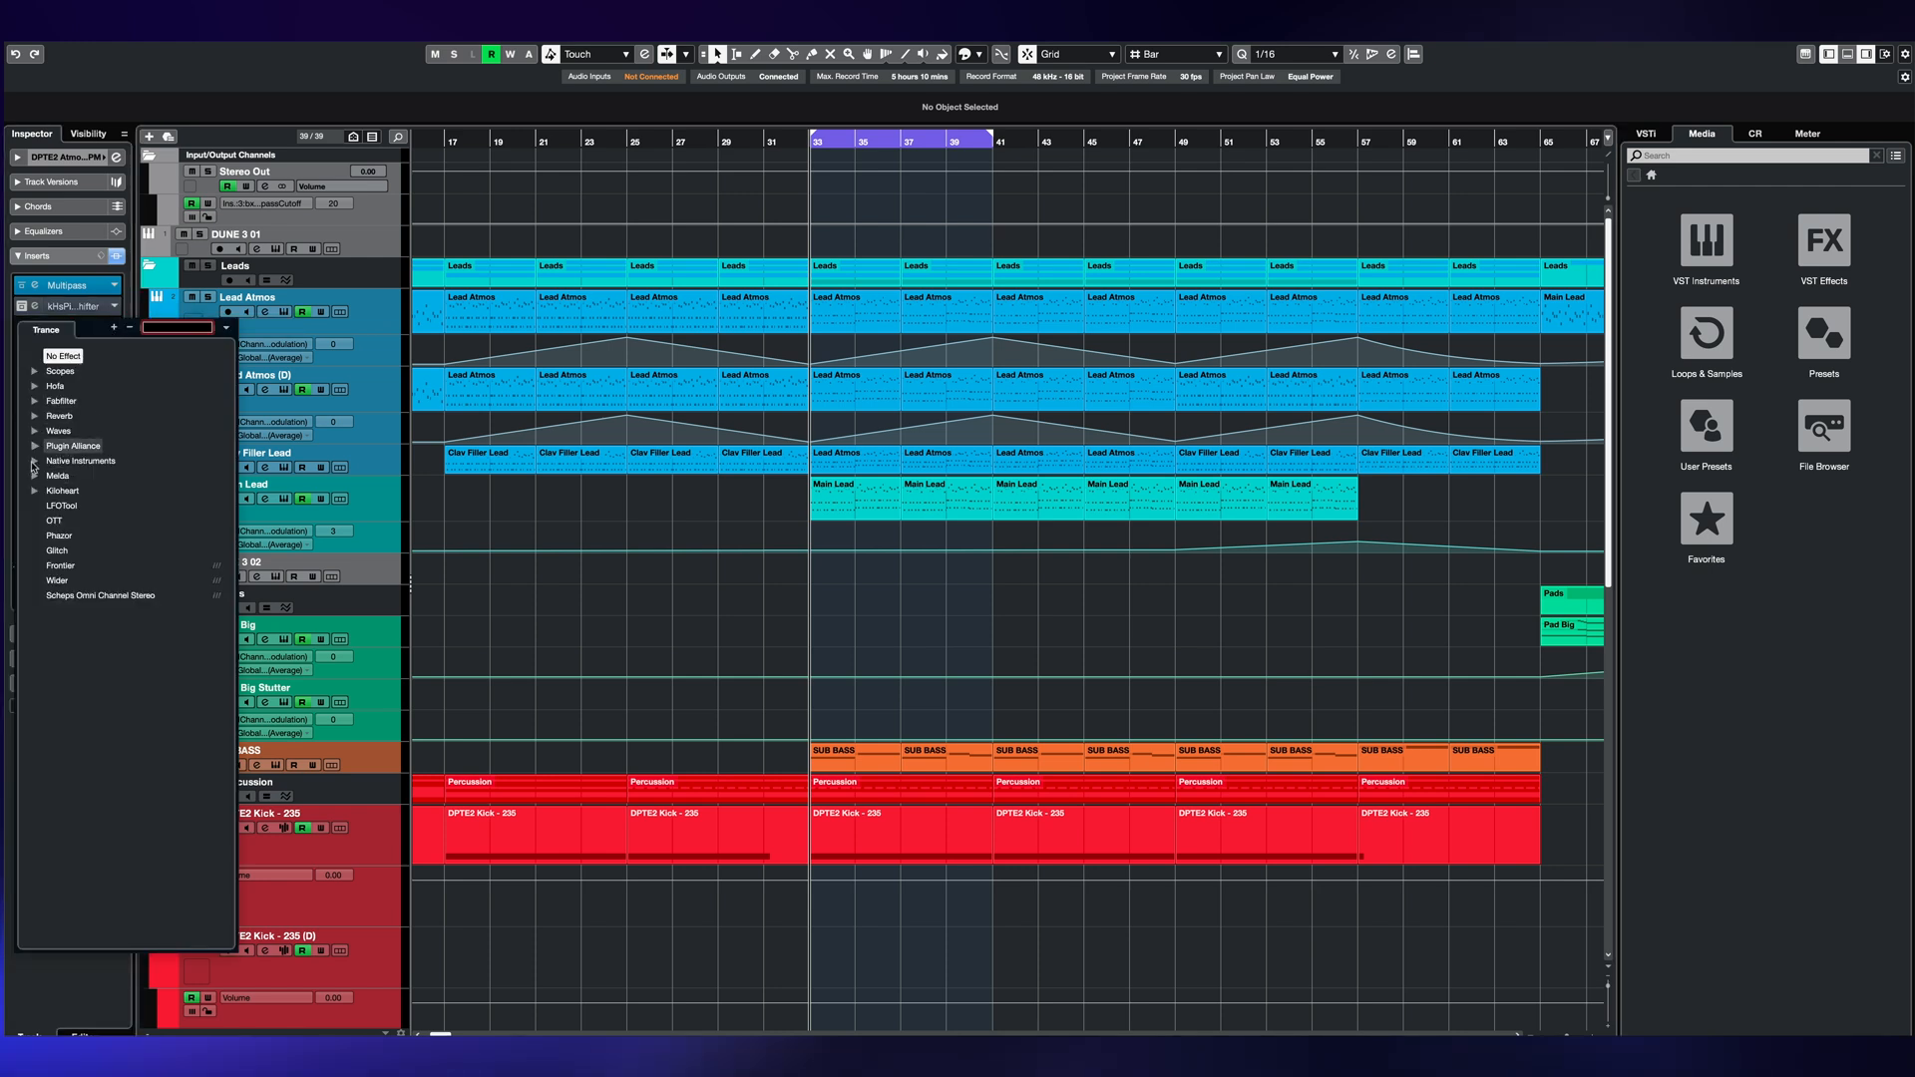
left_click(30, 493)
left_click(31, 492)
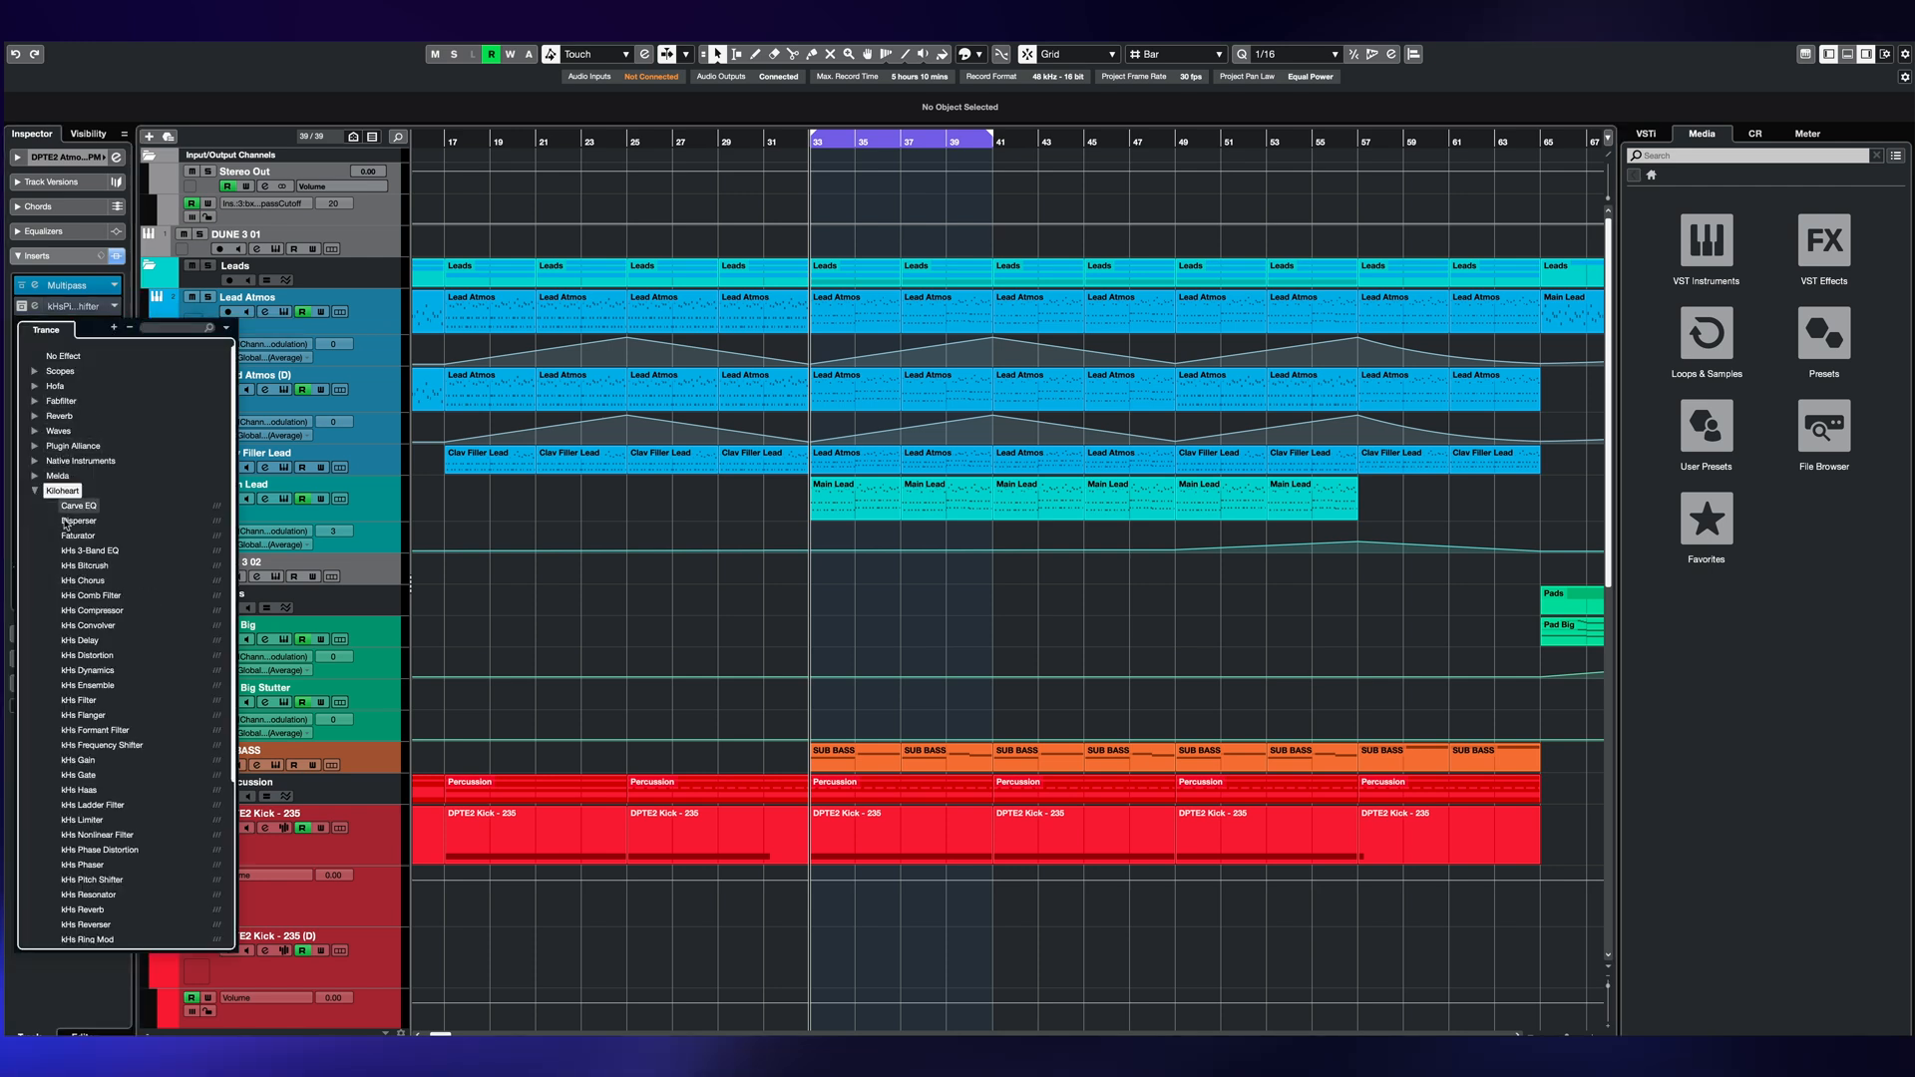
scroll(108, 732, "down", 4)
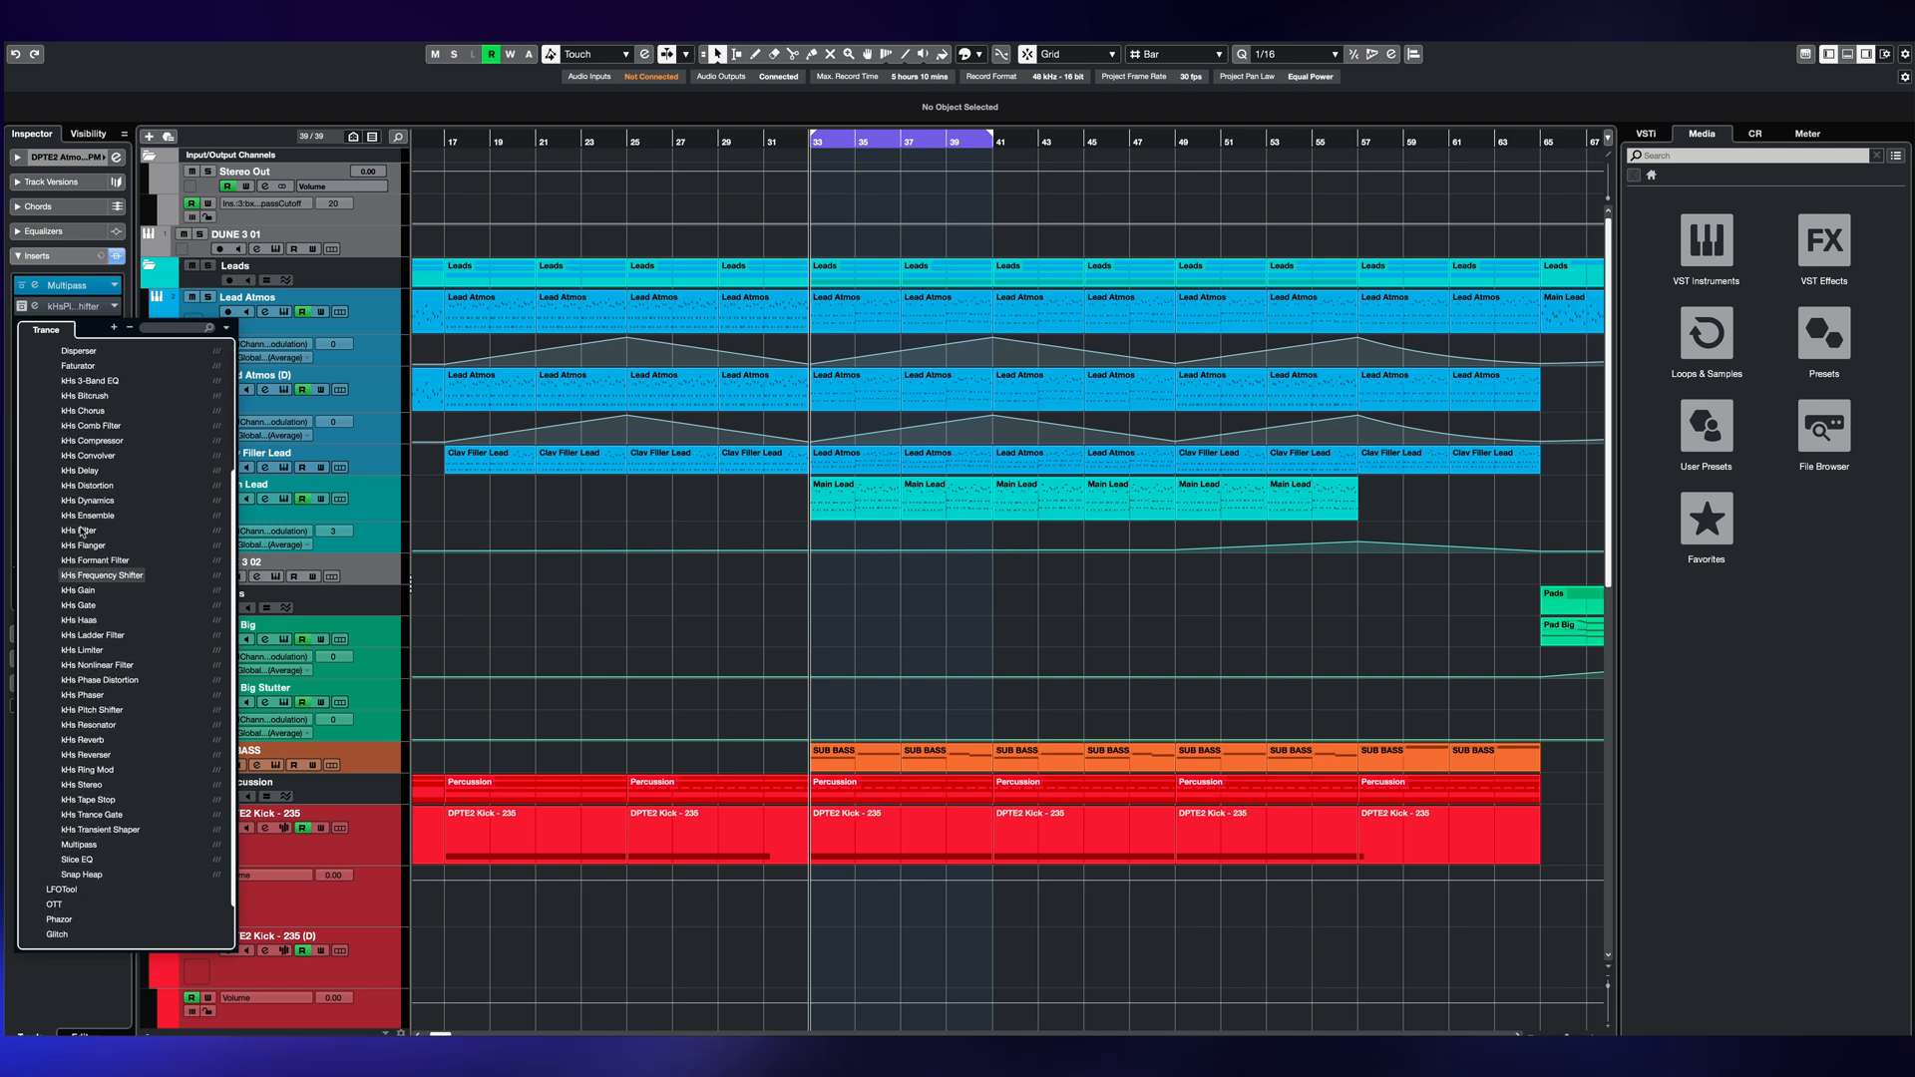
left_click(556, 608)
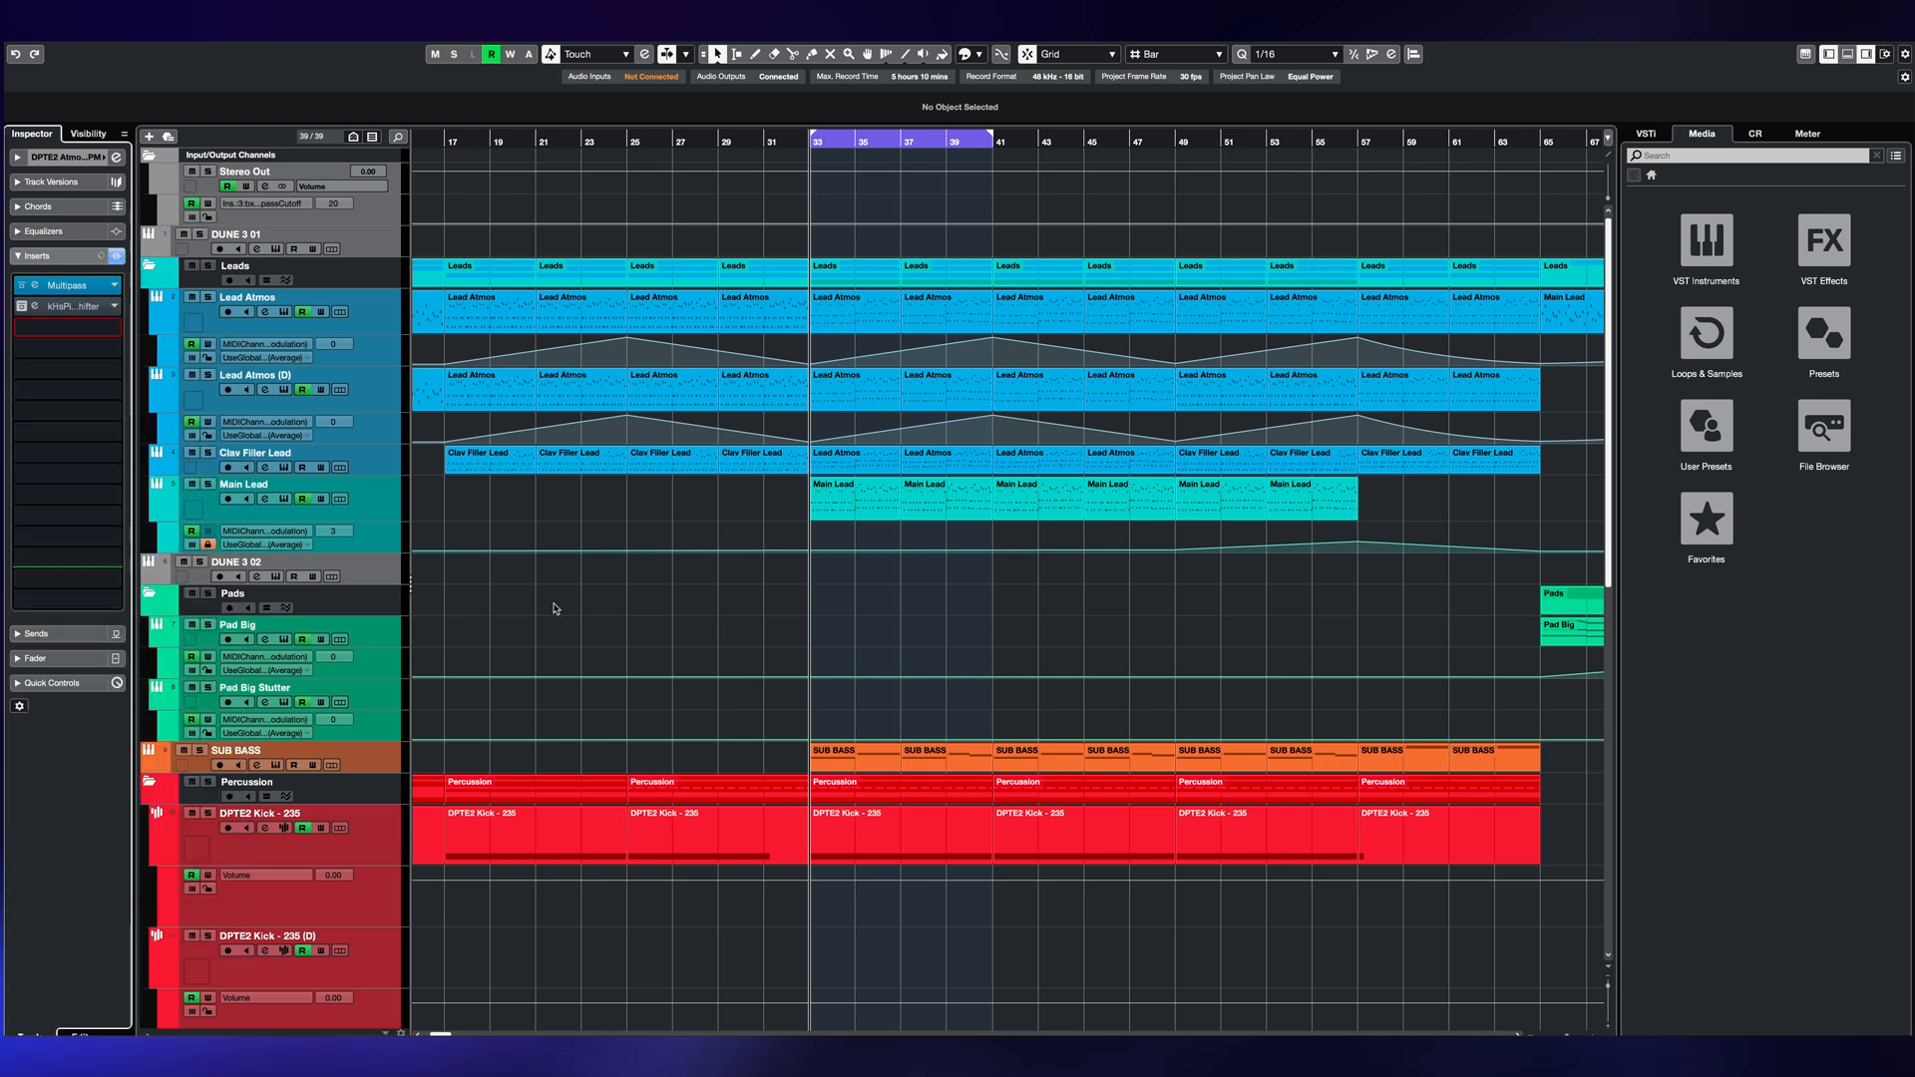